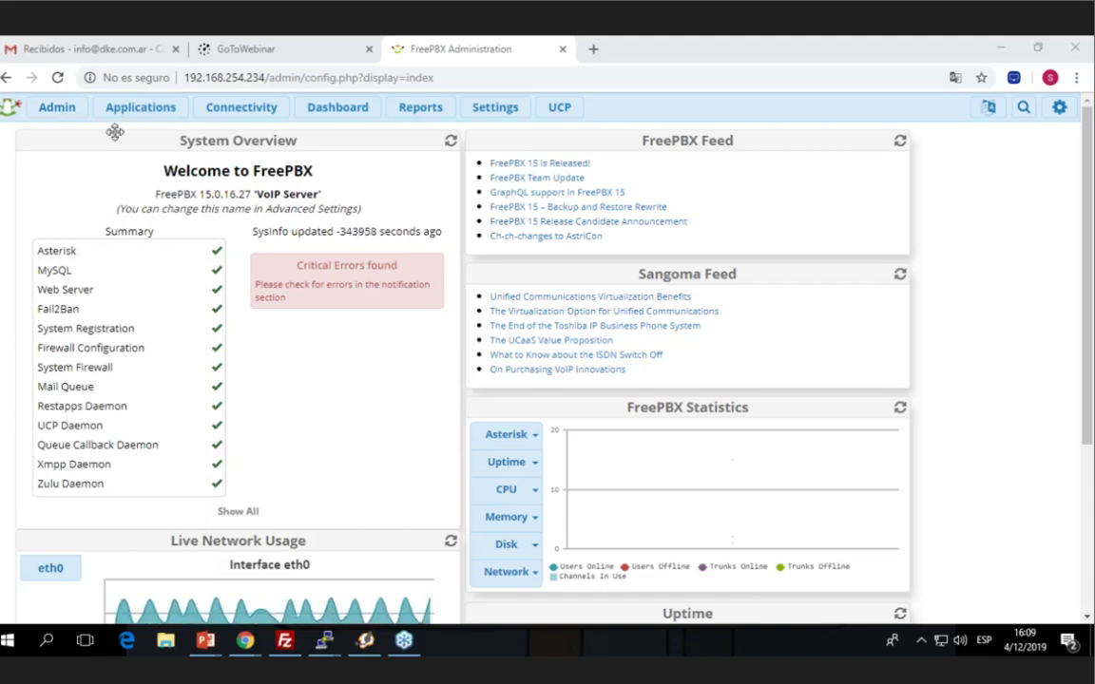
Go to Admin > Administrators and show the list of existing admin users.
{"action": "mouse_move", "coordinate": [63, 112]}
{"action": "left_click", "coordinate": [65, 133]}
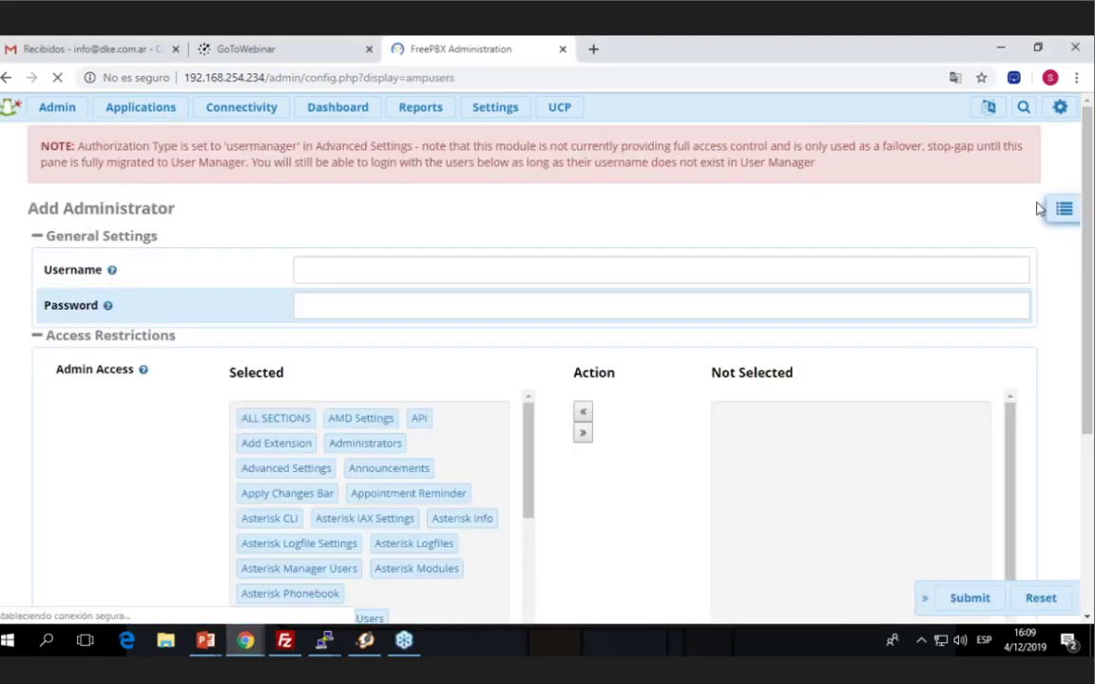
{"action": "mouse_move", "coordinate": [1051, 207]}
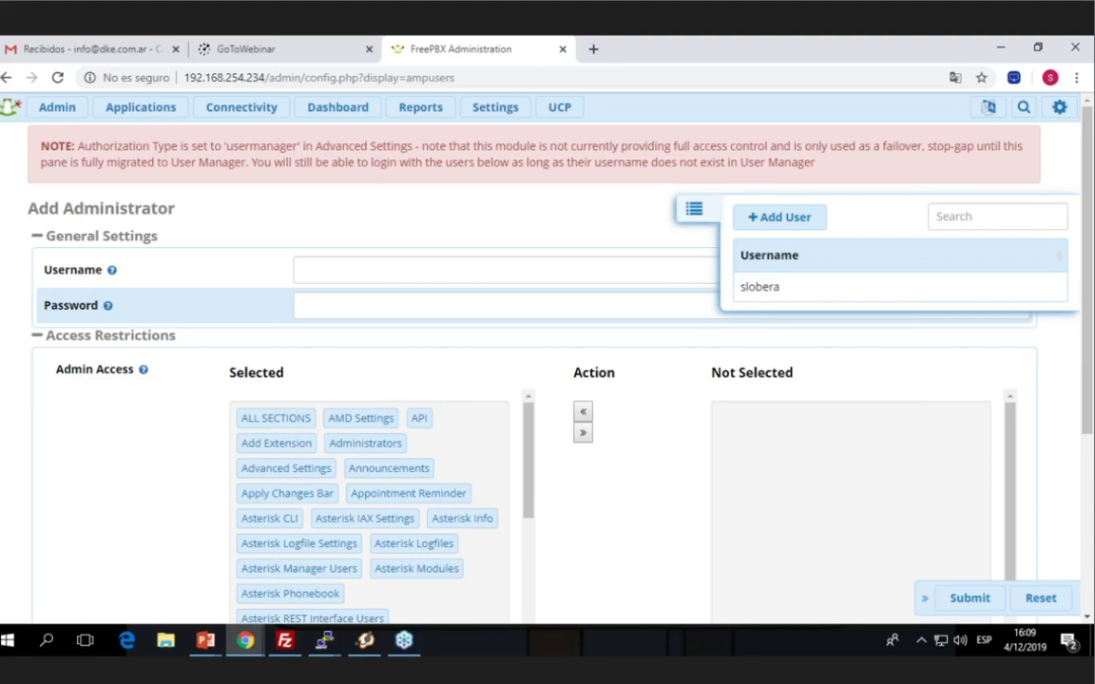
Switch to the PuTTY root shell, list the directory with ls, and clear the screen.
{"action": "key", "text": "super+d"}
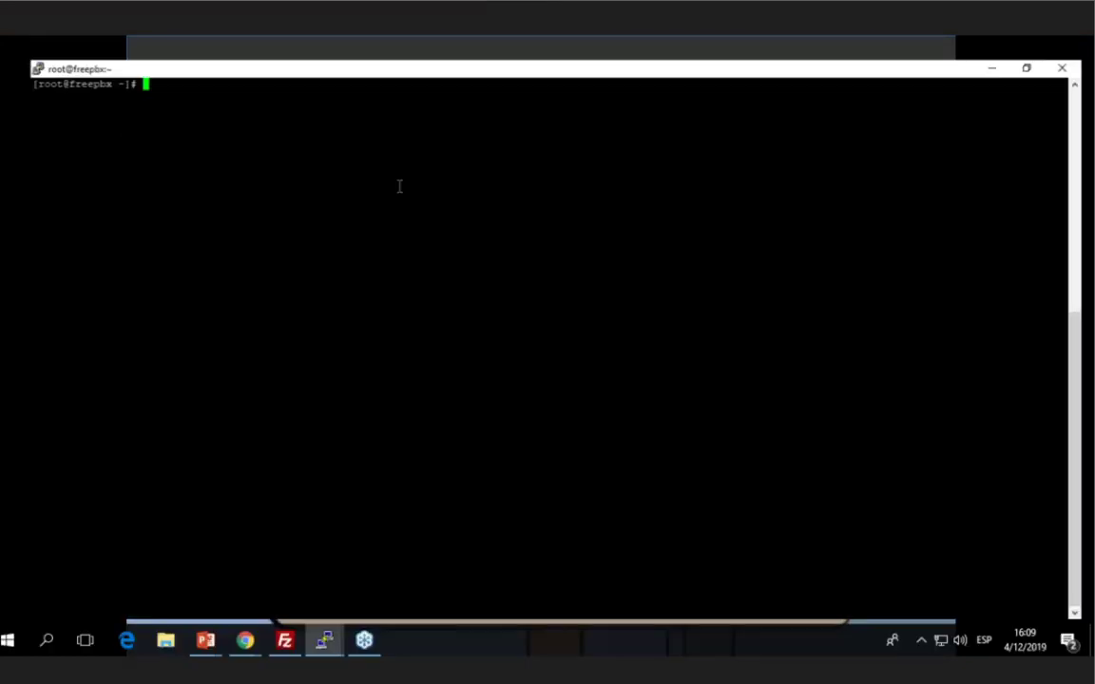
{"action": "type", "text": "ls"}
{"action": "key", "text": "Return"}
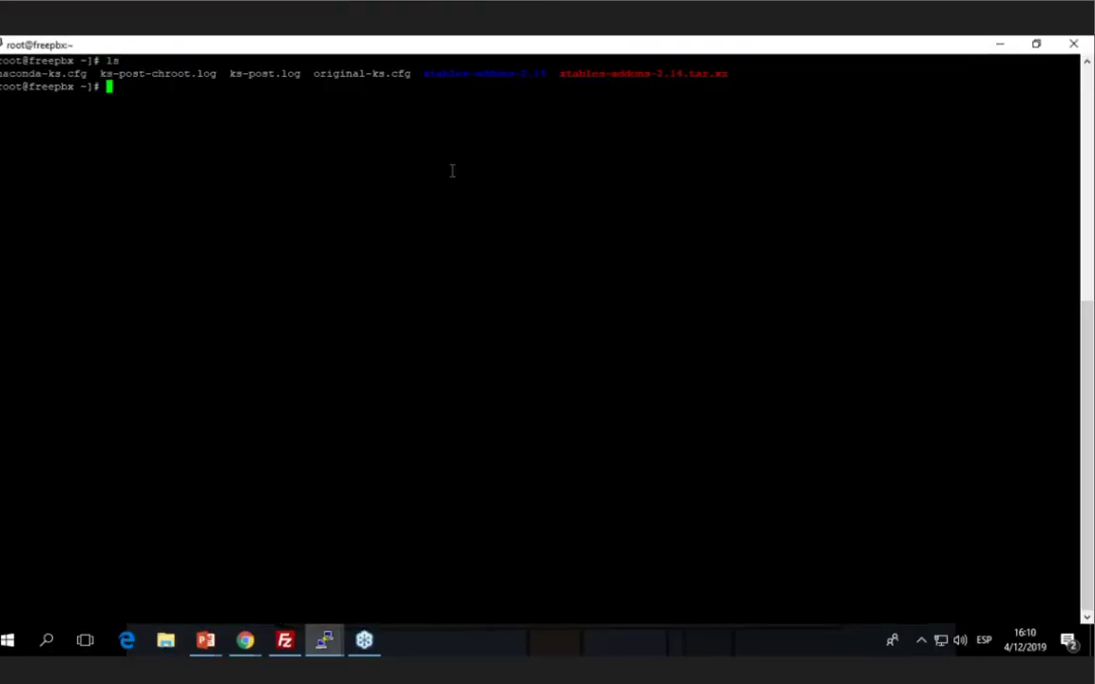
{"action": "key", "text": "ctrl+l"}
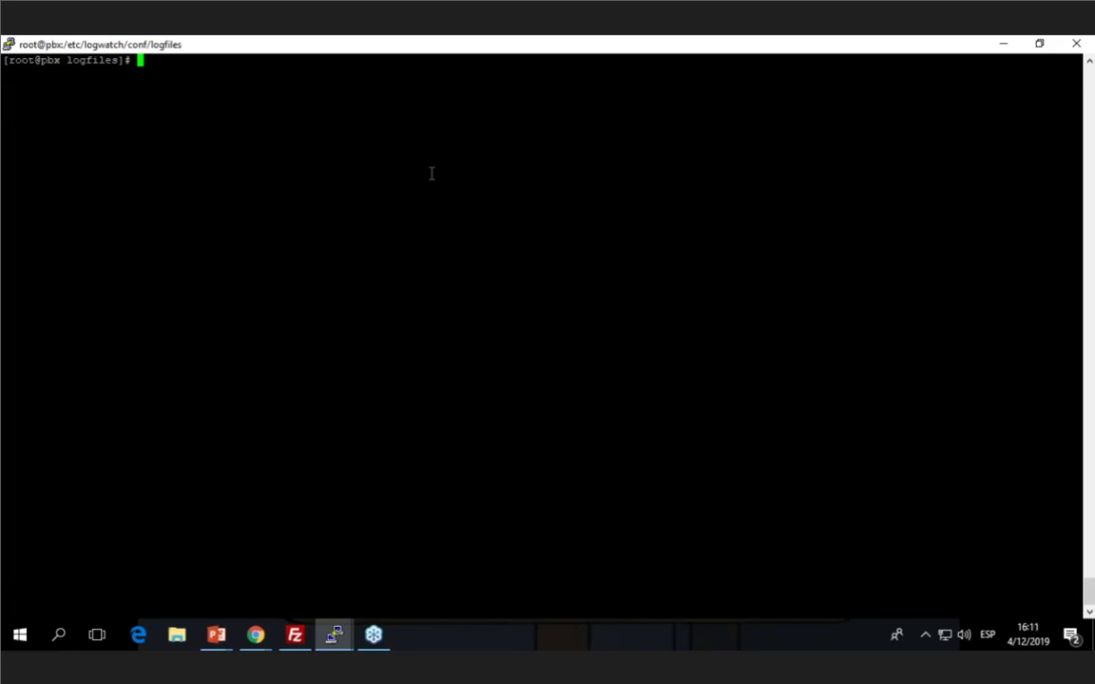
Edit /etc/ssh/sshd_config in nano and remove the # before the Port 22 line.
{"action": "type", "text": "nano /etc/ssh/sshd_config"}
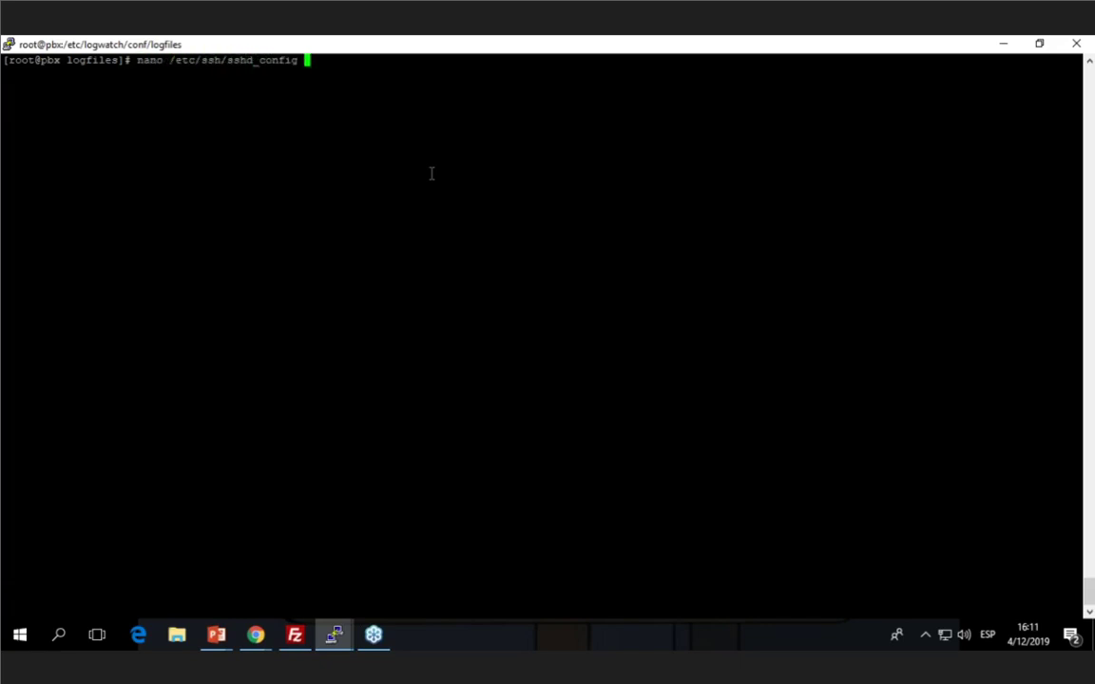
{"action": "key", "text": "Return"}
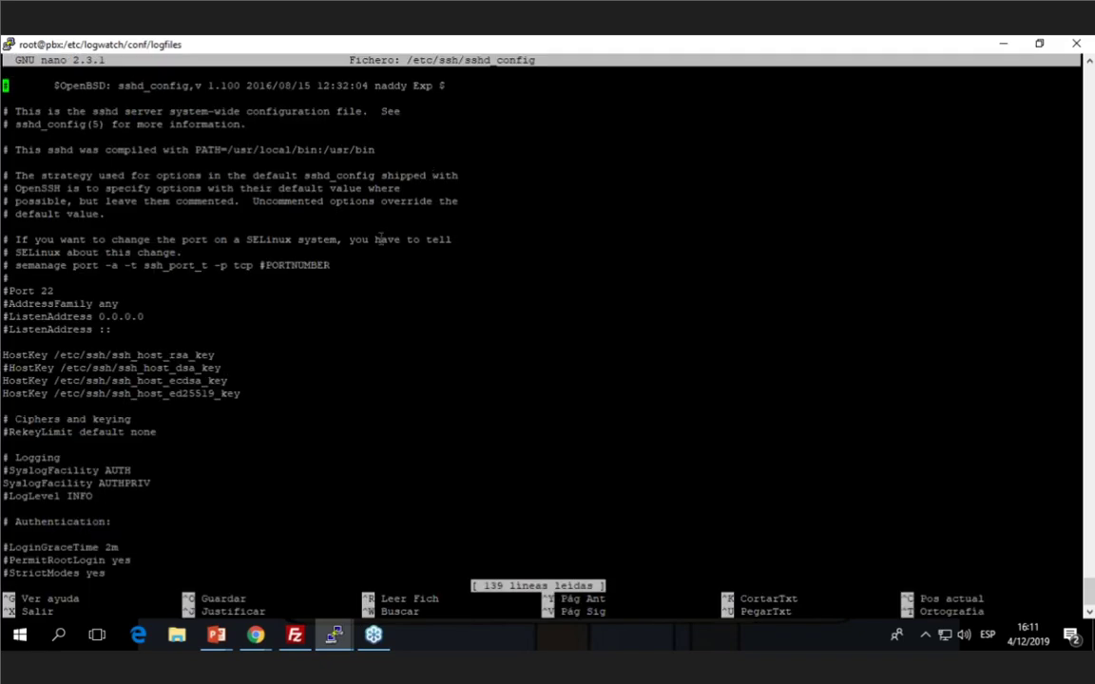
{"action": "key", "text": "Down"}
{"action": "key", "text": "Down"}
{"action": "key", "text": "Down"}
{"action": "key", "text": "Down"}
{"action": "key", "text": "Down"}
{"action": "key", "text": "Down"}
{"action": "key", "text": "Down"}
{"action": "key", "text": "Down"}
{"action": "key", "text": "Down"}
{"action": "key", "text": "Down"}
{"action": "key", "text": "Down"}
{"action": "key", "text": "Down"}
{"action": "key", "text": "Down"}
{"action": "key", "text": "Down"}
{"action": "key", "text": "Down"}
{"action": "key", "text": "Down"}
{"action": "key", "text": "Down"}
{"action": "key", "text": "Down"}
{"action": "key", "text": "Down"}
{"action": "key", "text": "Up"}
{"action": "key", "text": "Up"}
{"action": "key", "text": "Up"}
{"action": "key", "text": "Delete"}
{"action": "key", "text": "Right"}
{"action": "key", "text": "Right"}
{"action": "key", "text": "Right"}
{"action": "key", "text": "Right"}
{"action": "key", "text": "Right"}
{"action": "key", "text": "Right"}
{"action": "key", "text": "Right"}
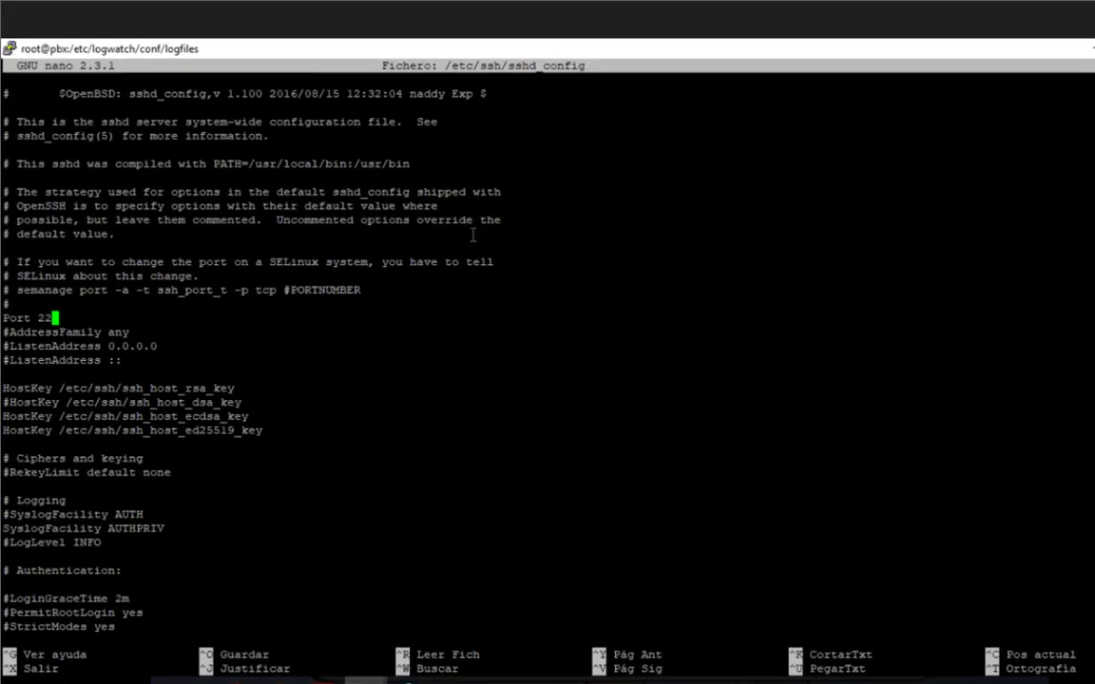
Save the modified sshd_config under its existing name and exit nano.
{"action": "key", "text": "ctrl+x"}
{"action": "key", "text": "s"}
{"action": "key", "text": "Return"}
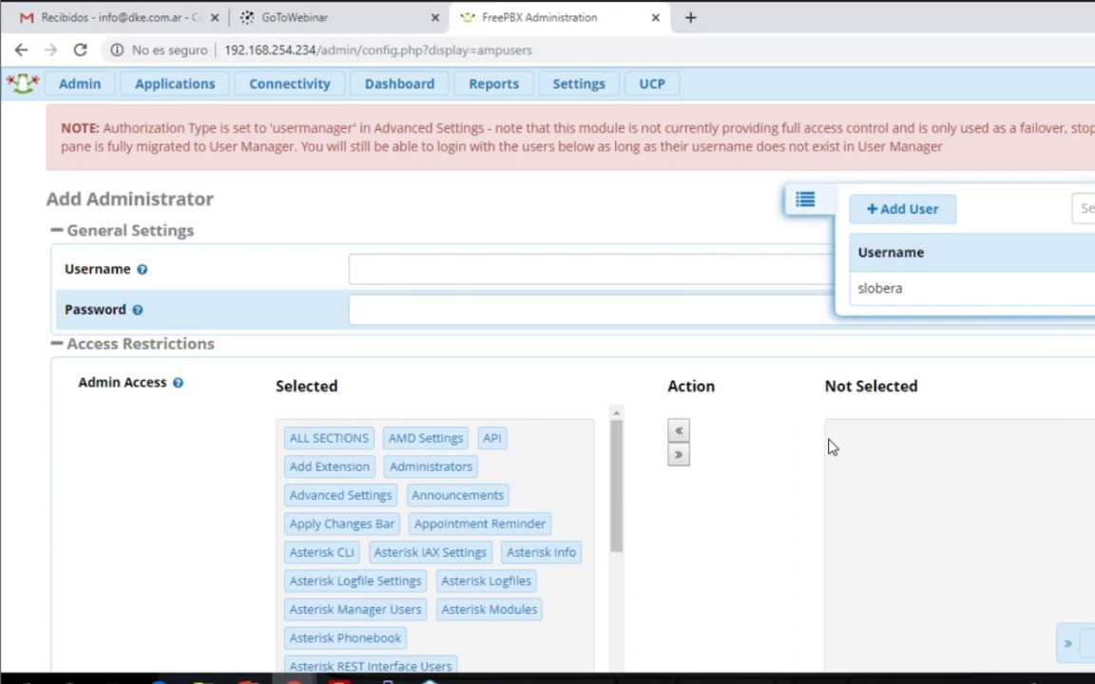
Edit the 'internos' Class of Service and scroll its Members lists, showing extension 300 excluded.
{"action": "left_click", "coordinate": [95, 87]}
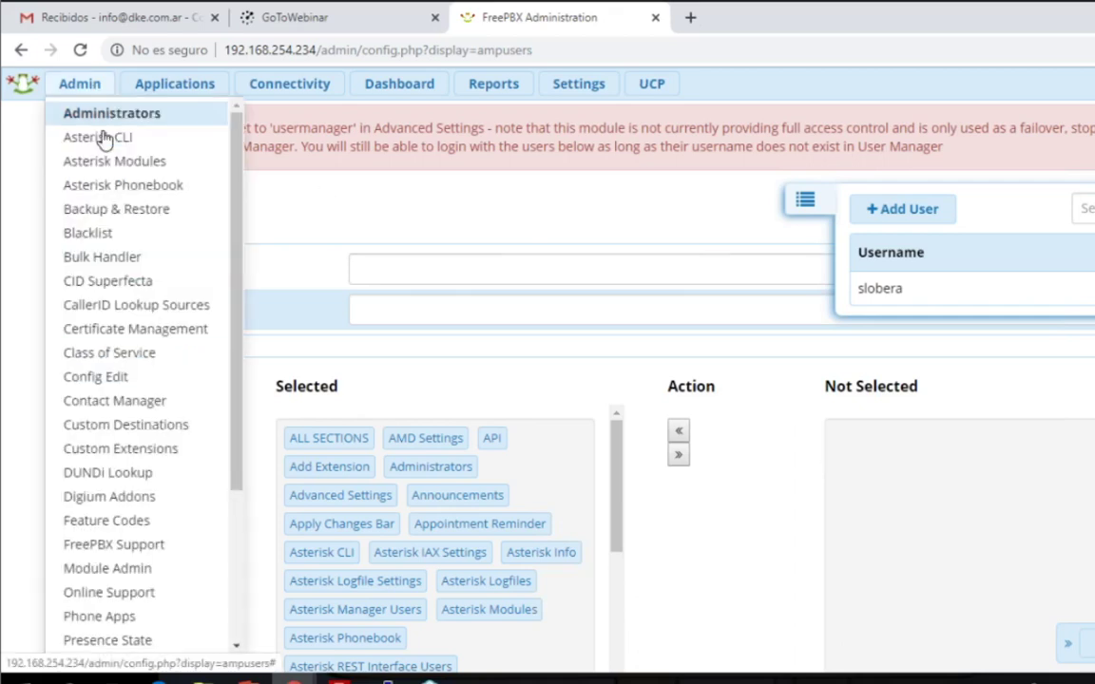
{"action": "left_click", "coordinate": [85, 353]}
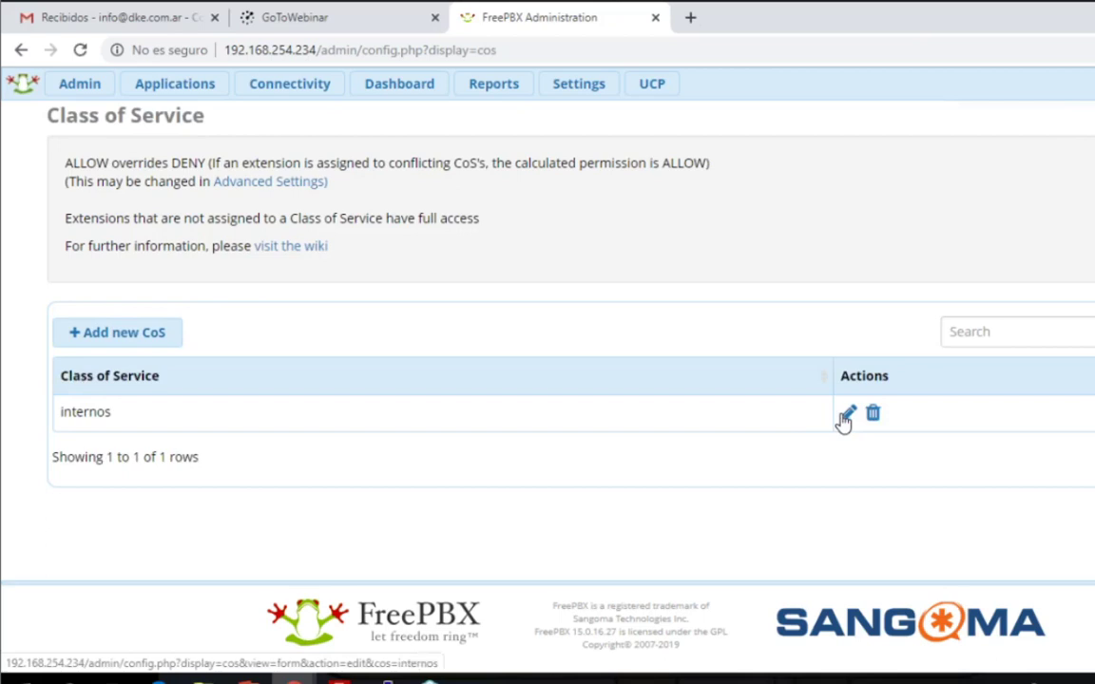
{"action": "left_click", "coordinate": [845, 416]}
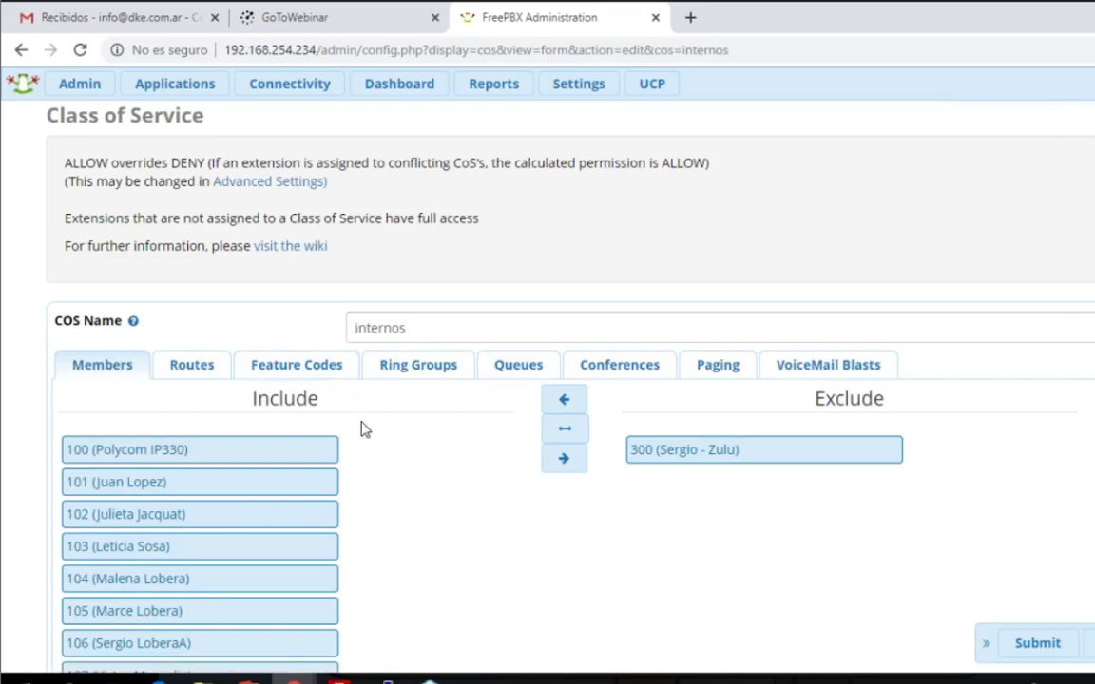
{"action": "scroll", "coordinate": [140, 416], "scroll_direction": "down", "scroll_amount": 3}
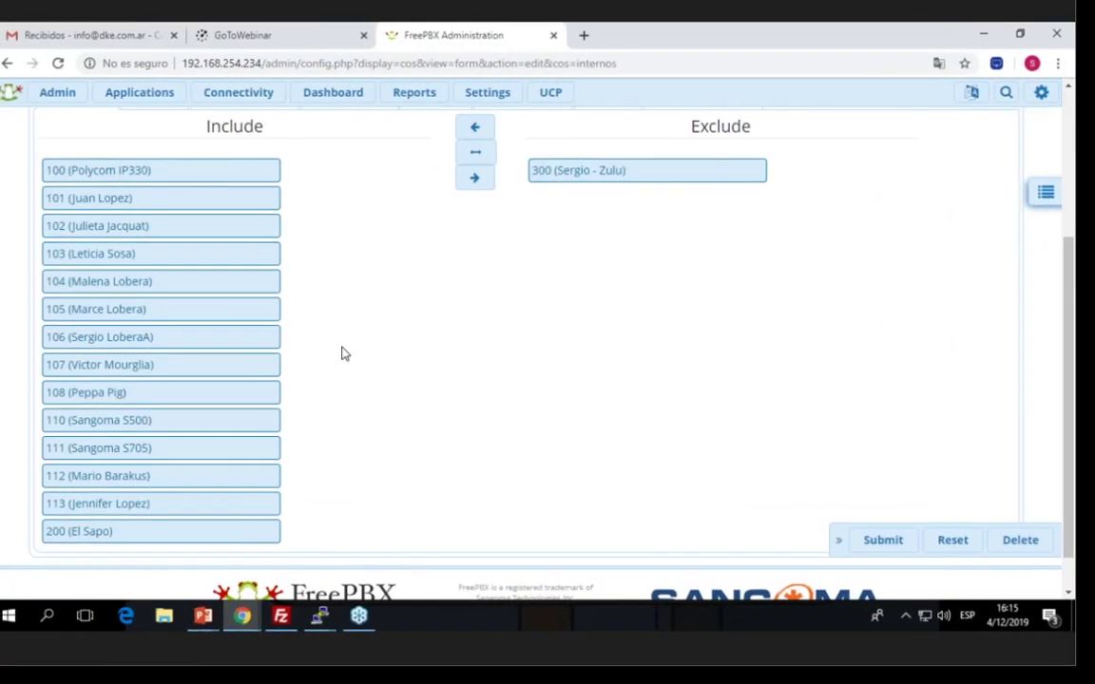
{"action": "scroll", "coordinate": [146, 308], "scroll_direction": "up", "scroll_amount": 3}
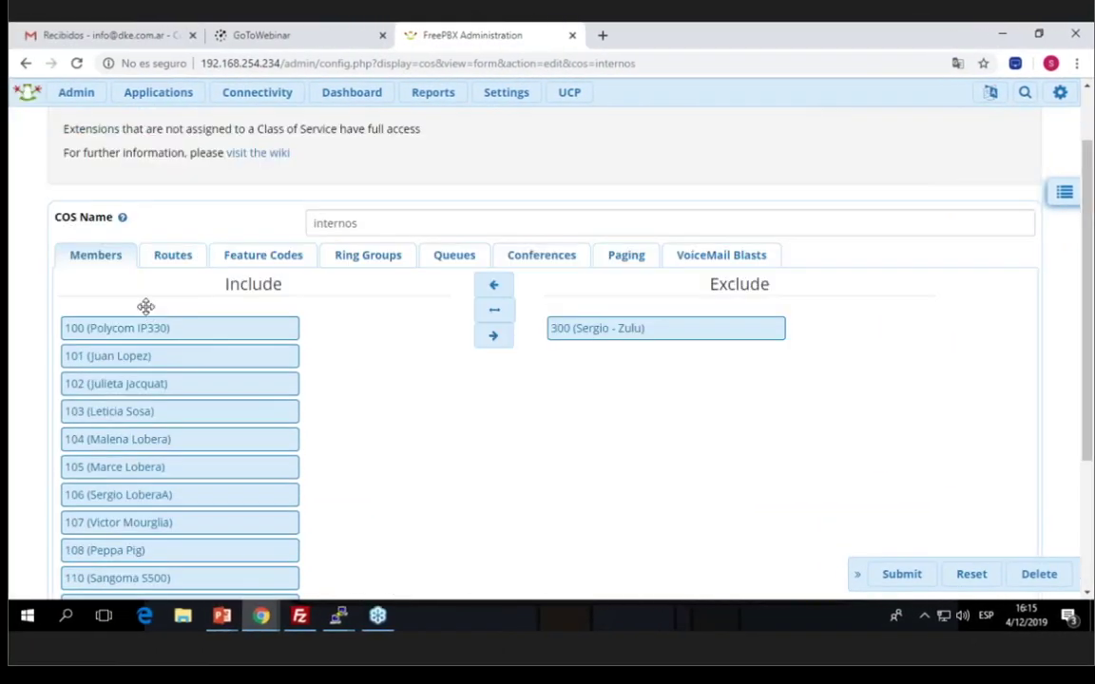
{"action": "scroll", "coordinate": [142, 399], "scroll_direction": "down", "scroll_amount": 3}
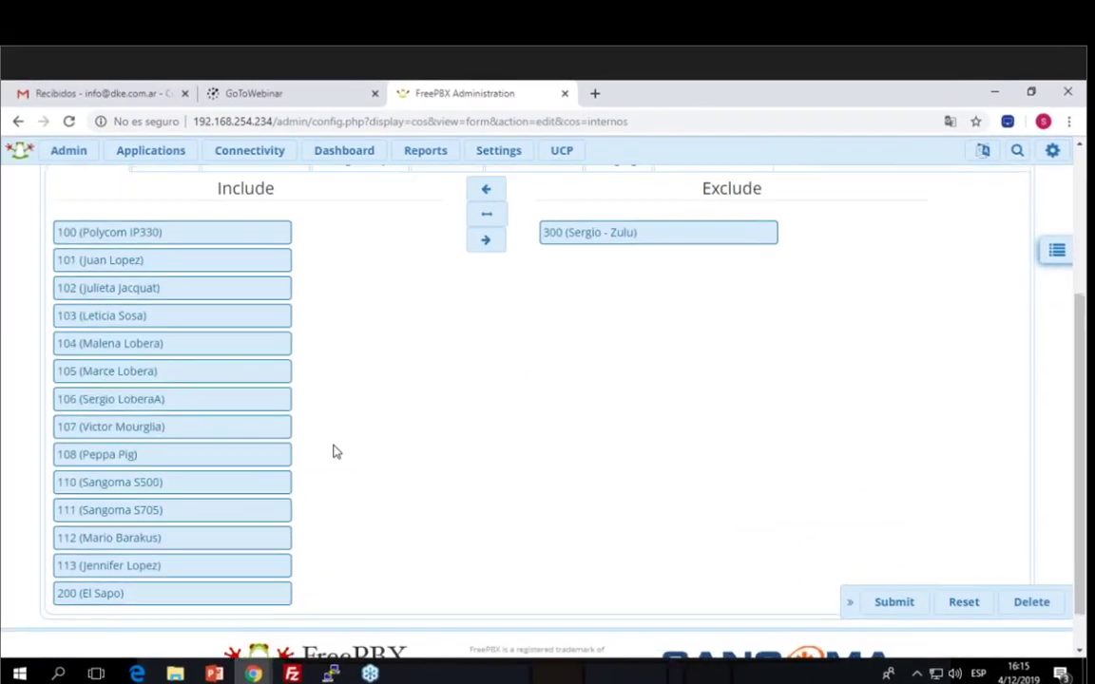
{"action": "scroll", "coordinate": [324, 437], "scroll_direction": "up", "scroll_amount": 2}
Check the internos Routes, Feature Codes and Queues tabs, with Queue 3 (5002) denied.
{"action": "left_click", "coordinate": [155, 225]}
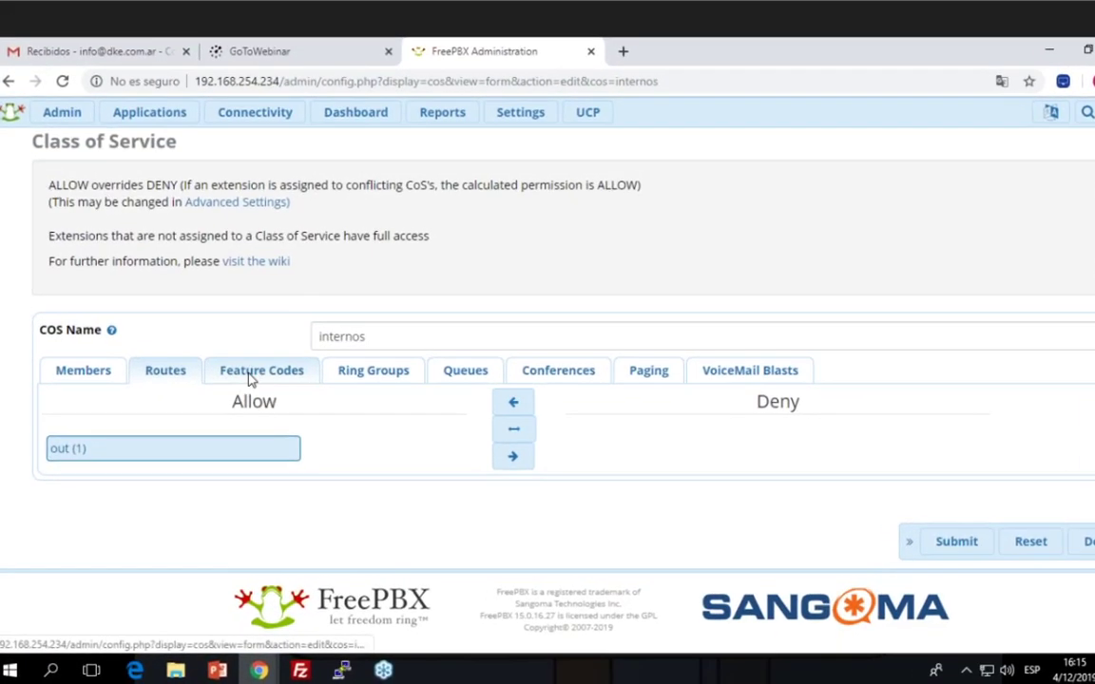
{"action": "left_click", "coordinate": [249, 380]}
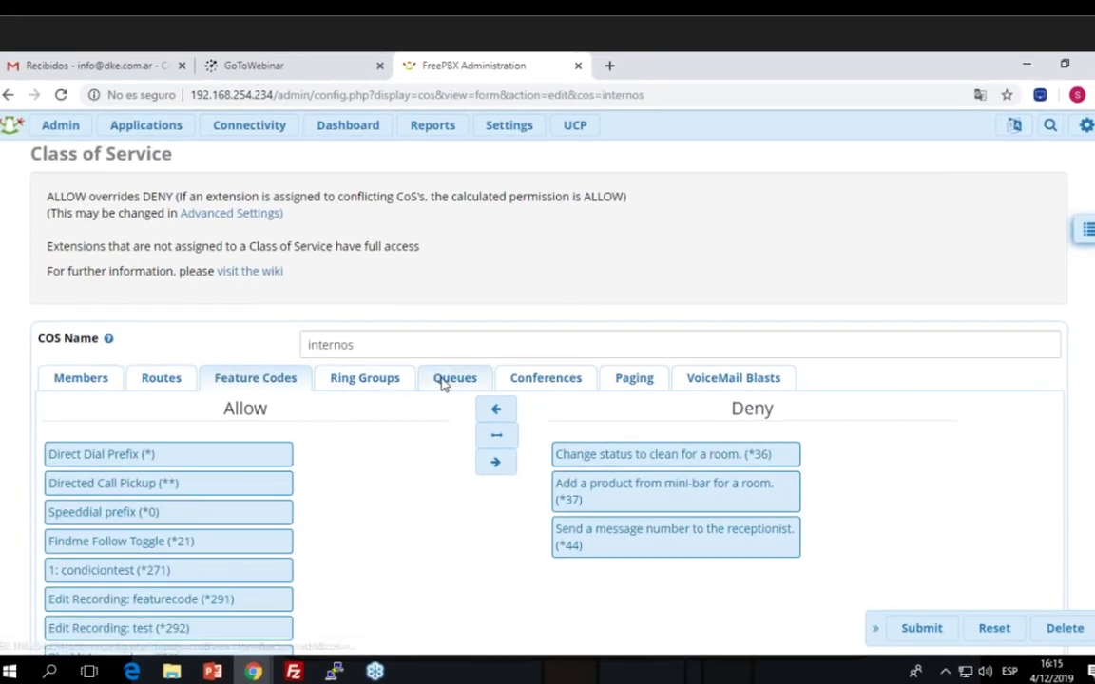
{"action": "left_click", "coordinate": [445, 381]}
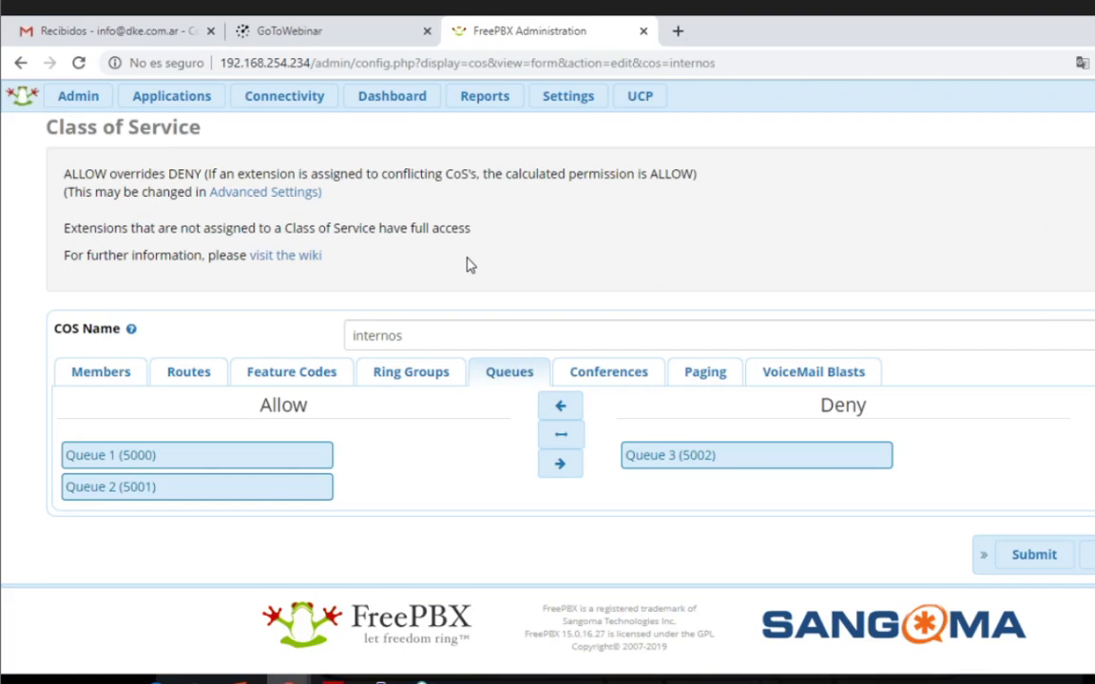
Review System Admin Provisioning Protocols (FTP disabled, HTTP(s) auth Both), then show the firewall slide.
{"action": "left_click", "coordinate": [80, 96]}
{"action": "scroll", "coordinate": [101, 366], "scroll_direction": "down", "scroll_amount": 3}
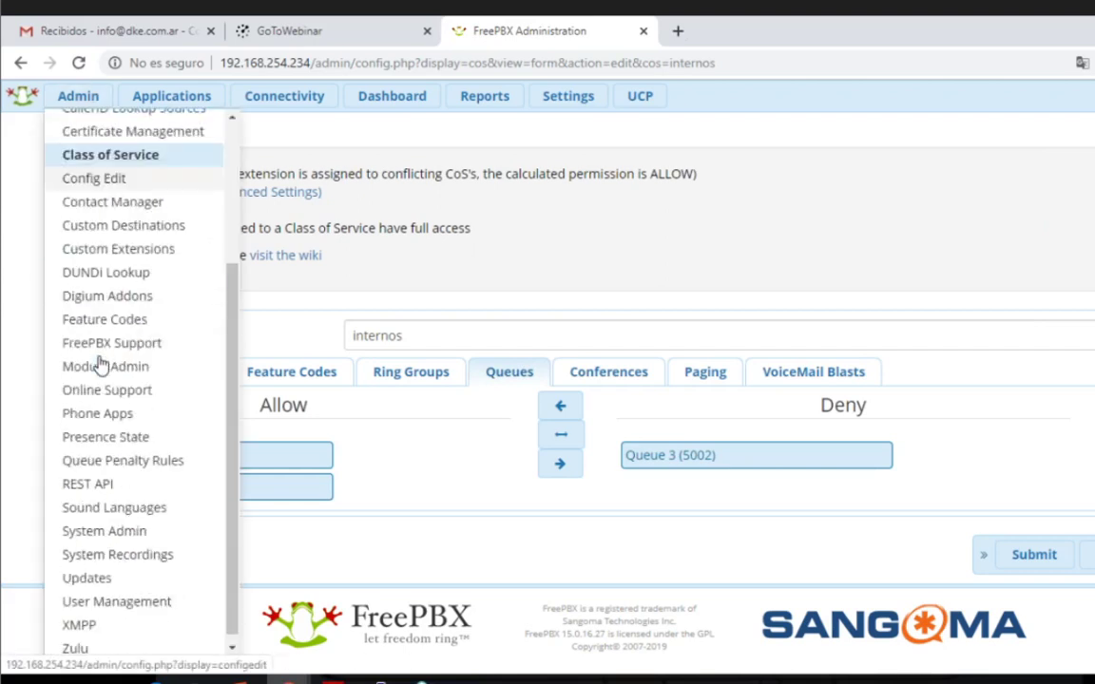
{"action": "left_click", "coordinate": [106, 525]}
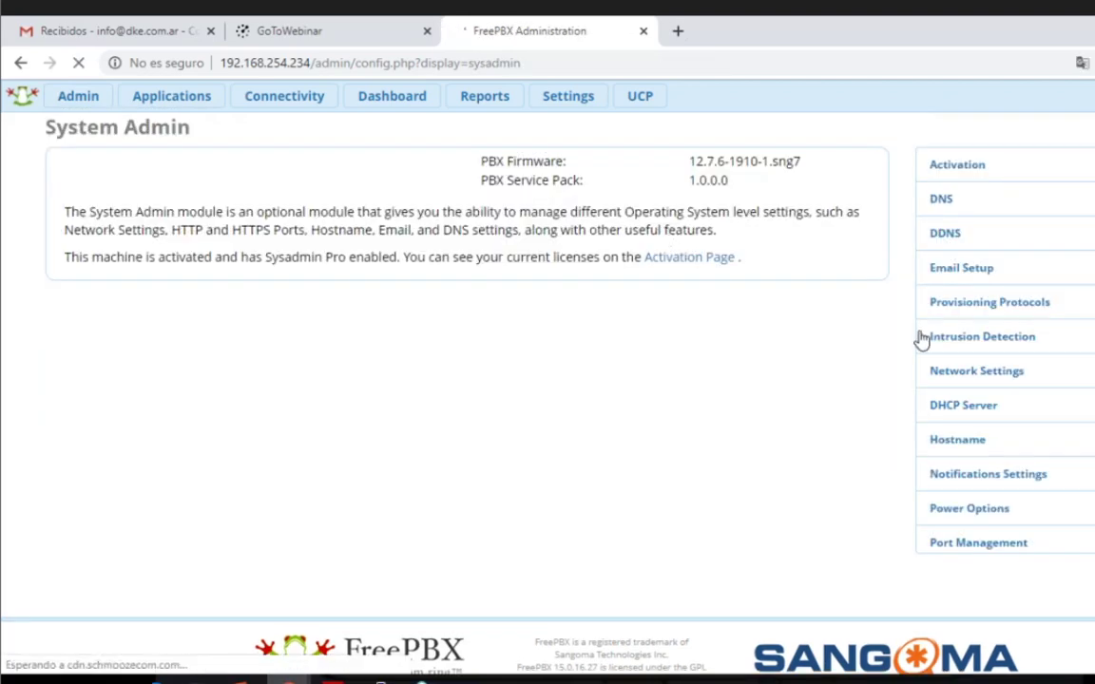
{"action": "left_click", "coordinate": [927, 307]}
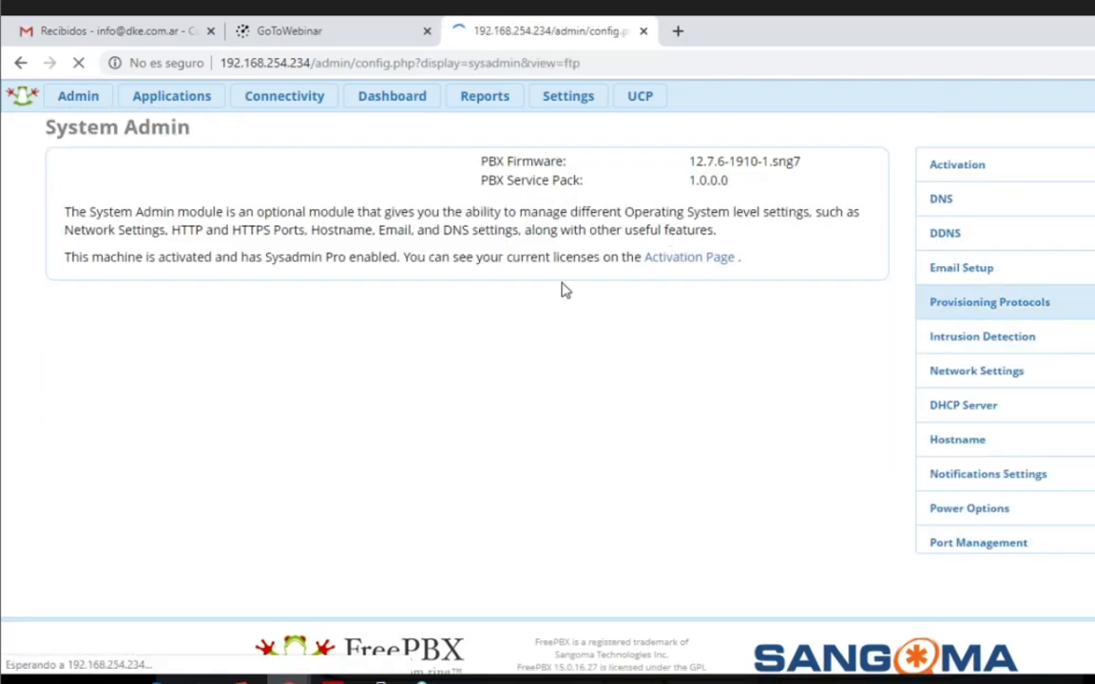
{"action": "scroll", "coordinate": [271, 446], "scroll_direction": "down", "scroll_amount": 2}
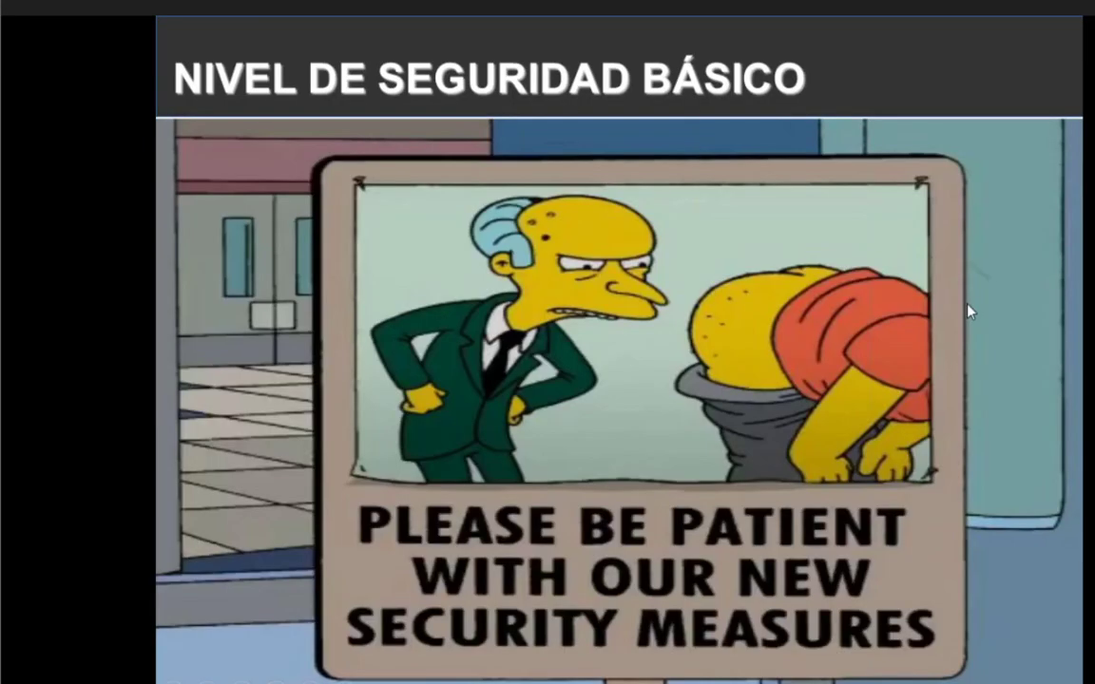
{"action": "key", "text": "Right"}
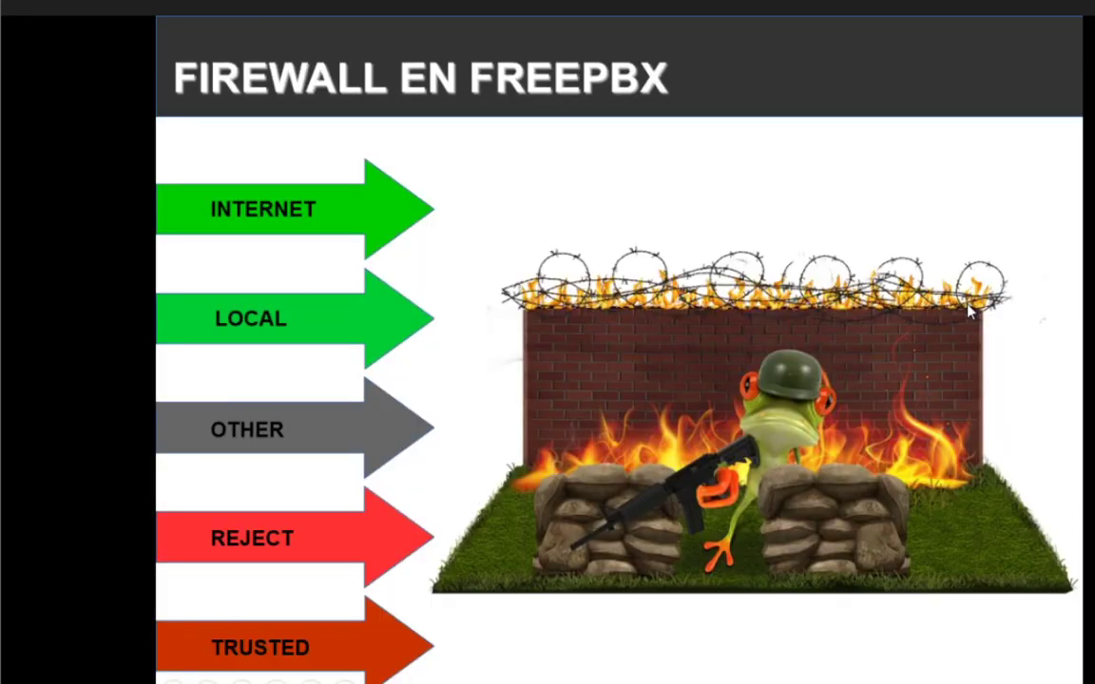
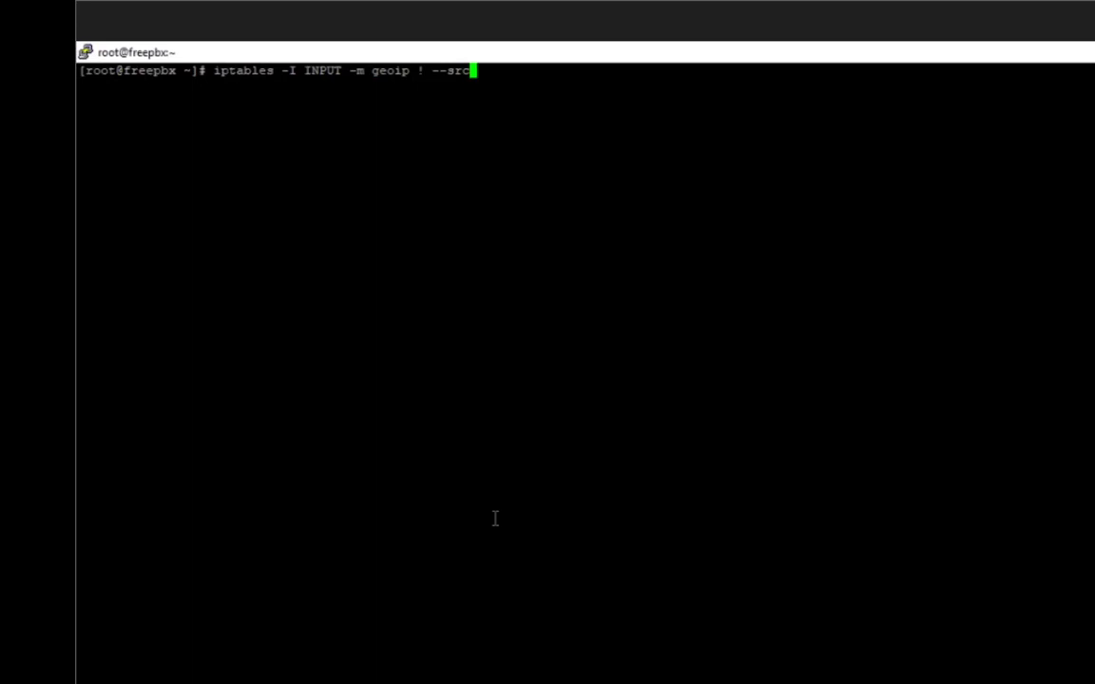
Complete the iptables geoip command with '-cc AR -j REJECT' without running it, then switch to Gmail.
{"action": "type", "text": "-cc AR"}
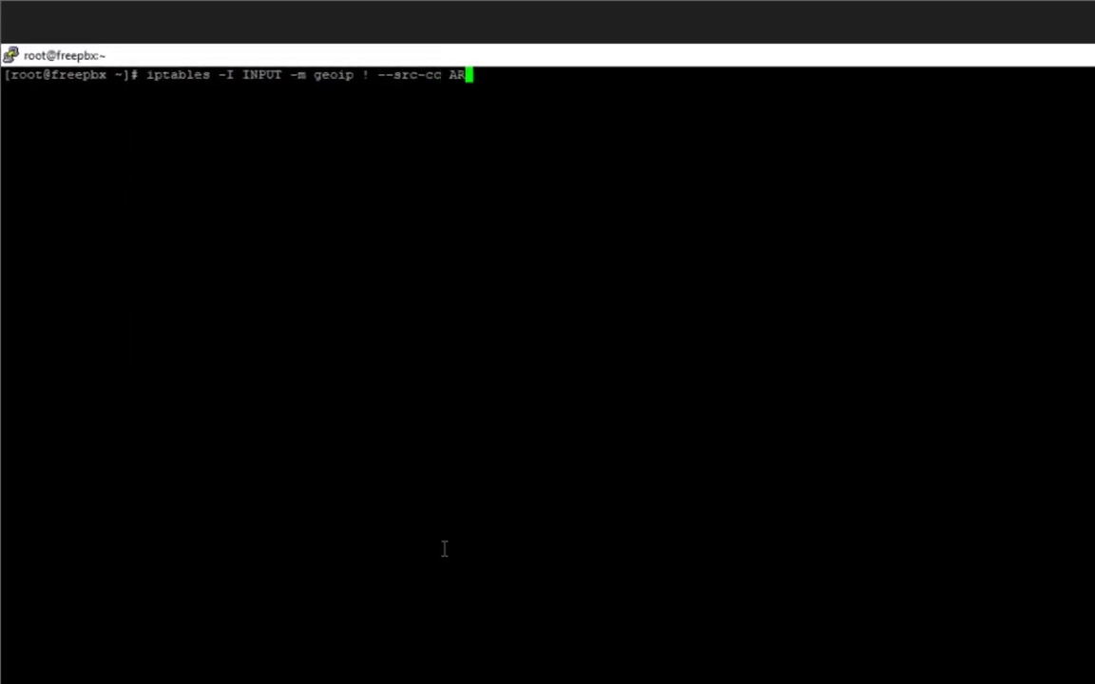
{"action": "type", "text": " -j REJECT"}
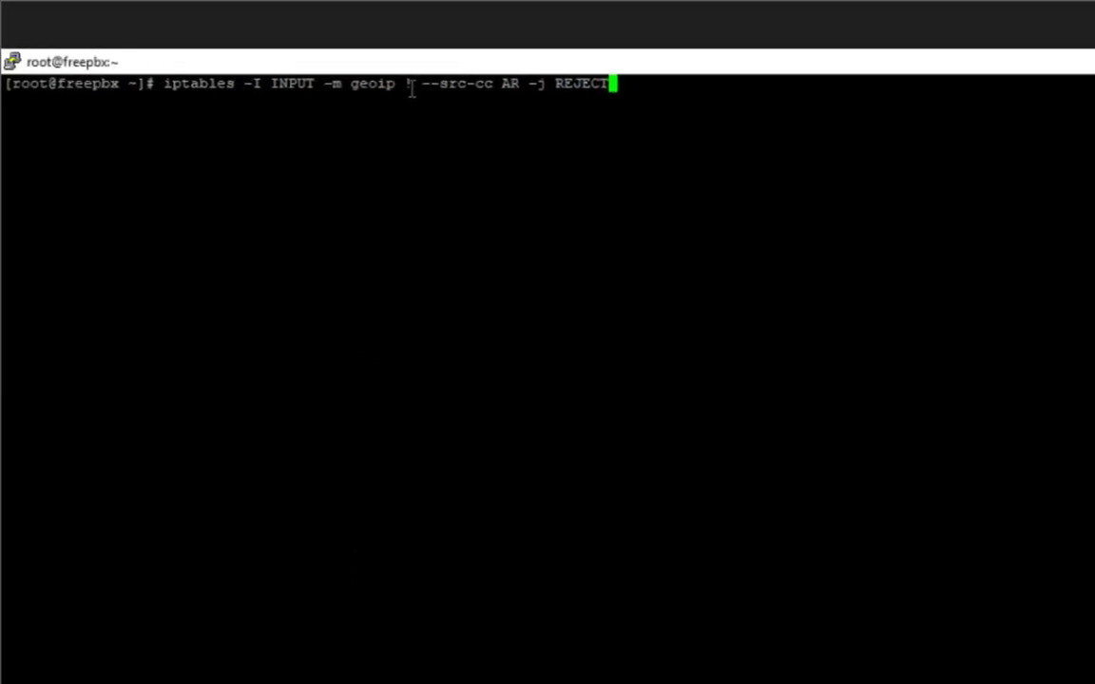
{"action": "left_click_drag", "start_coordinate": [405, 86], "coordinate": [395, 86]}
{"action": "left_click", "coordinate": [414, 153]}
{"action": "key", "text": "alt+Tab"}
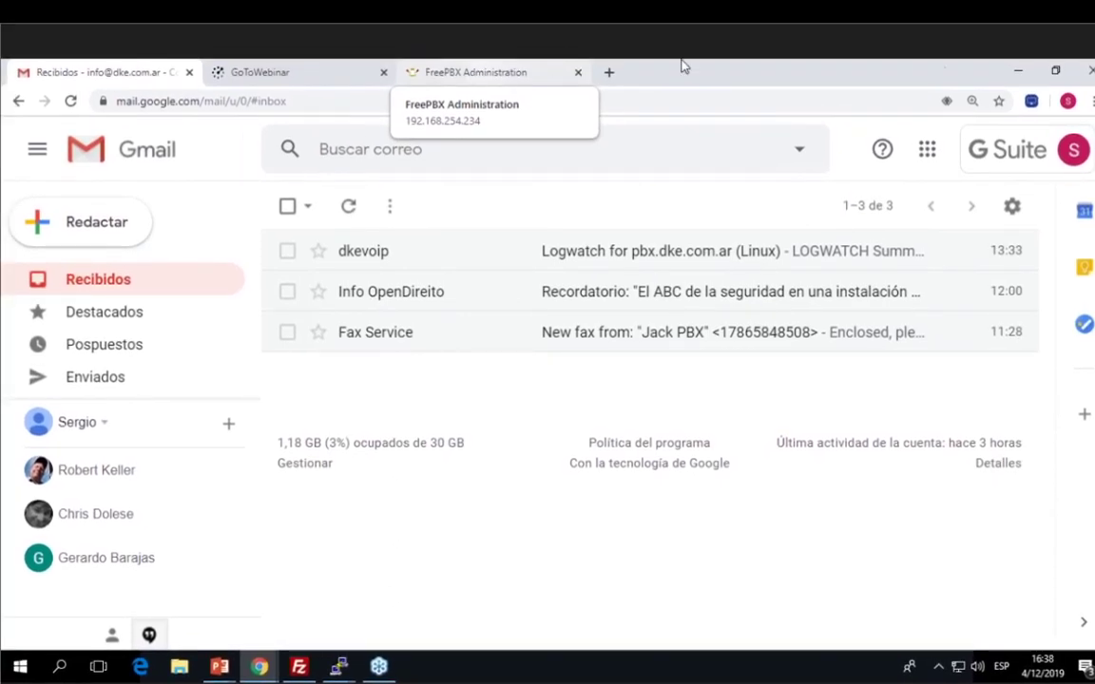
Minimize Chrome so the PuTTY terminal with the pending iptables command shows again.
{"action": "left_click", "coordinate": [1016, 72]}
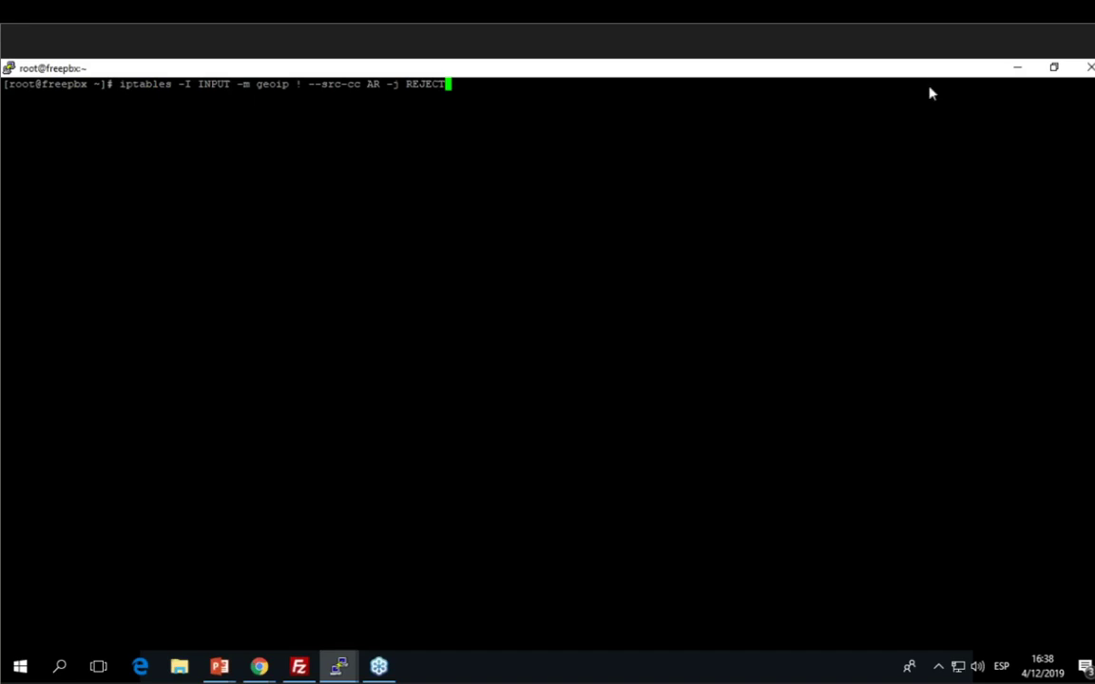
Advance the slides to RKHUNTER, then cancel the pending iptables command in PuTTY.
{"action": "left_click", "coordinate": [1017, 68]}
{"action": "left_click", "coordinate": [721, 240]}
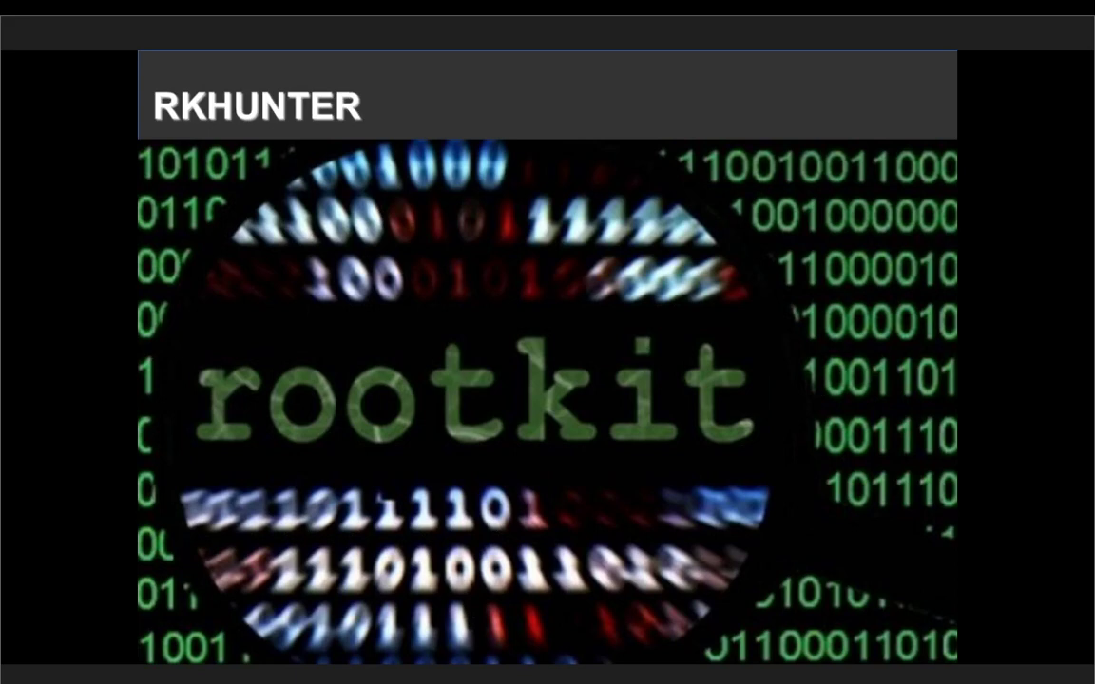
{"action": "key", "text": "alt+Tab"}
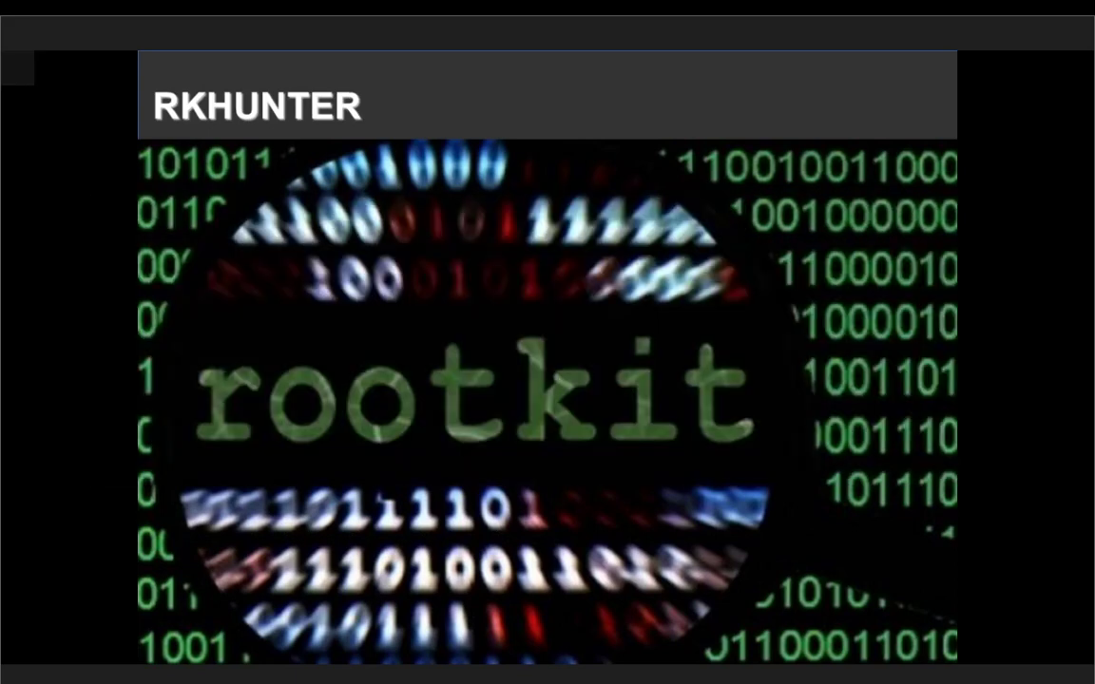
{"action": "key", "text": "ctrl+c"}
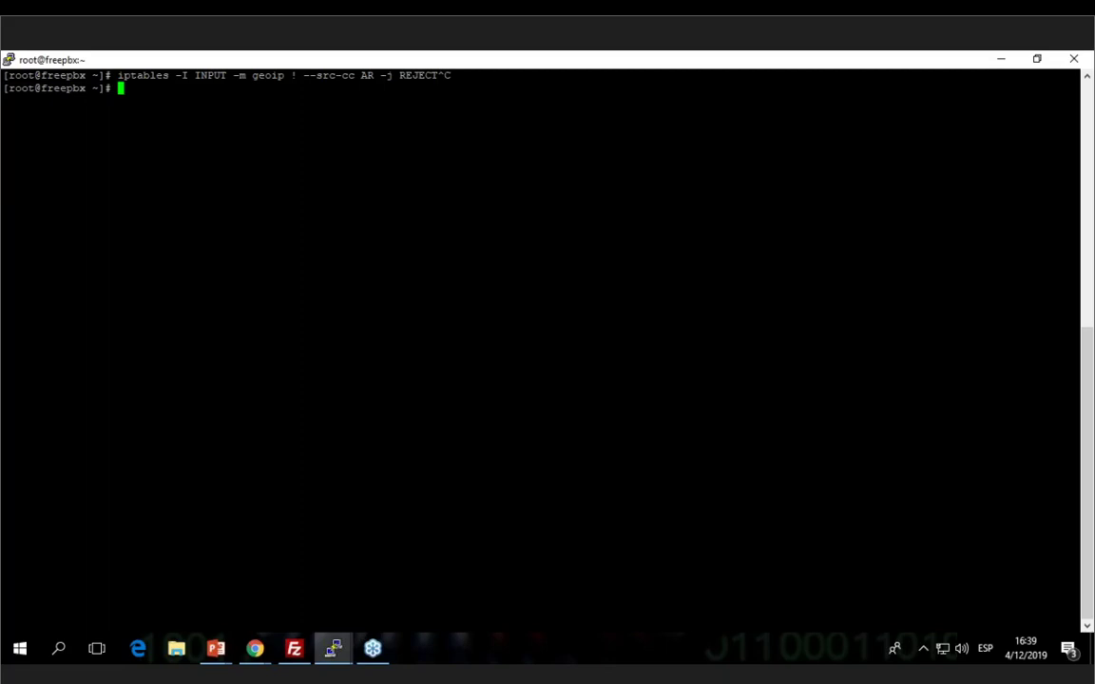
Run 'rkhunter -c' past its pause, then minimize PuTTY to the NIVEL DE SEGURIDAD ALTO slide.
{"action": "type", "text": "ruk"}
{"action": "key", "text": "BackSpace"}
{"action": "key", "text": "BackSpace"}
{"action": "key", "text": "BackSpace"}
{"action": "type", "text": "rkhunter -c"}
{"action": "key", "text": "Return"}
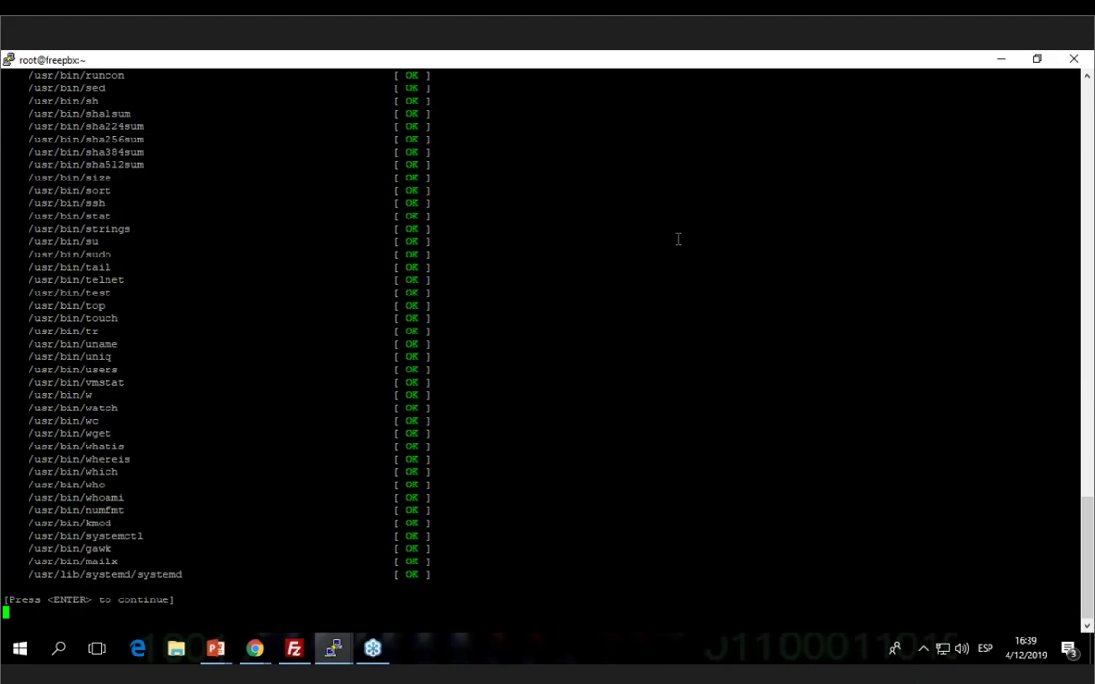
{"action": "key", "text": "Return"}
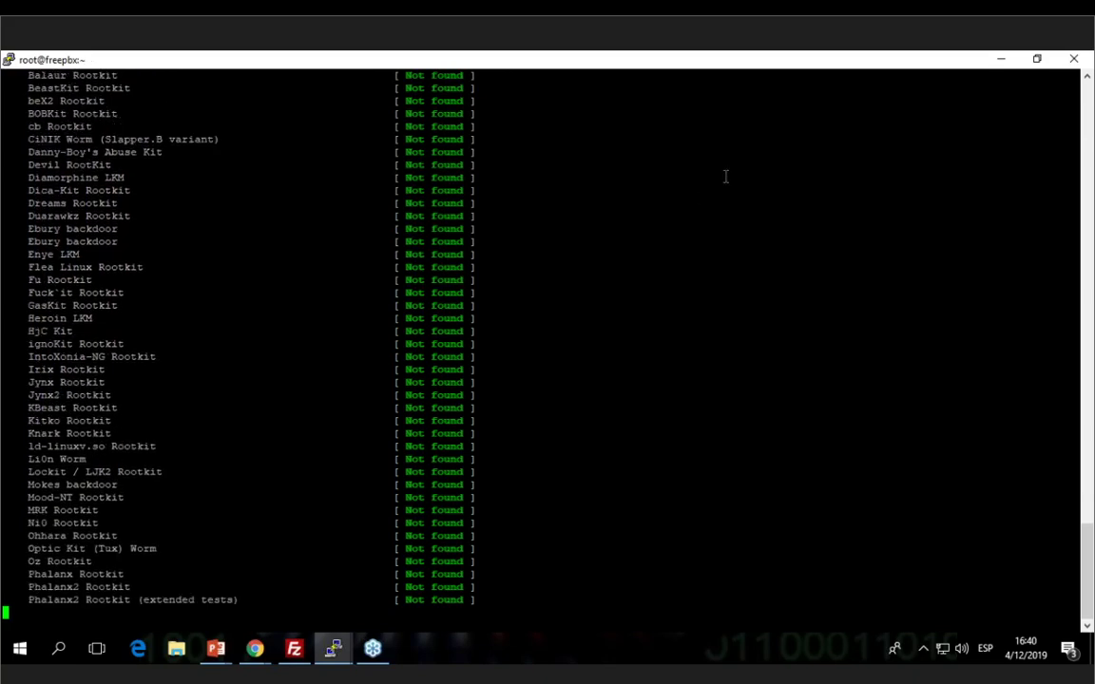
{"action": "left_click", "coordinate": [1001, 59]}
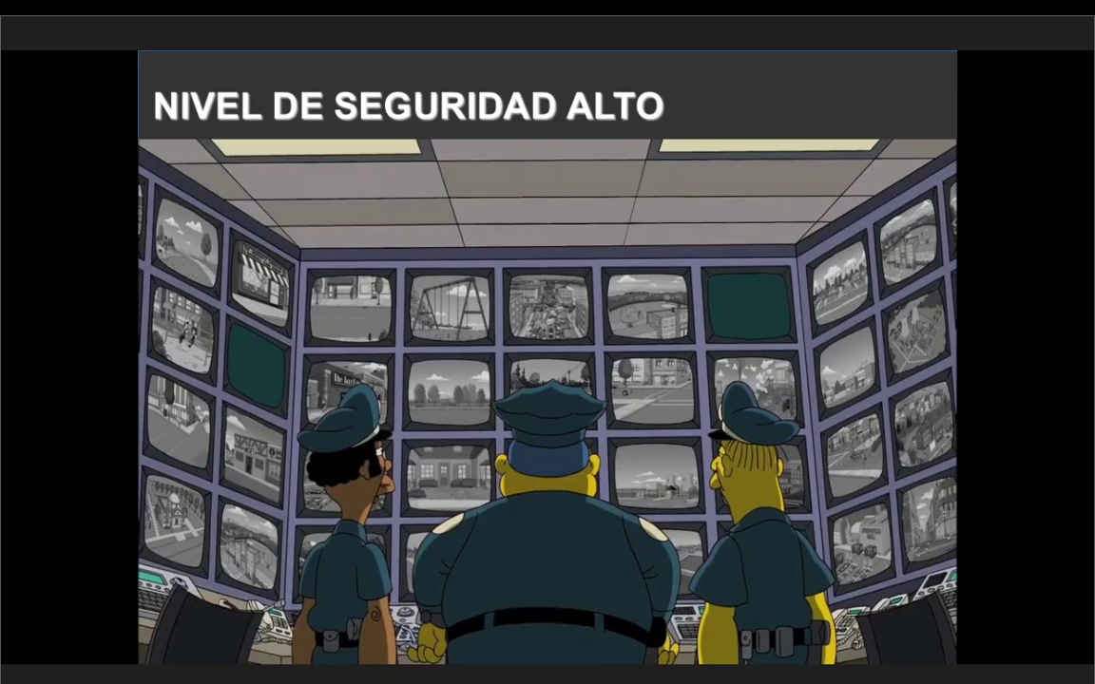
In FreePBX, open Connectivity > Firewall and view the Responsive Firewall Networks tab.
{"action": "key", "text": "alt+Tab"}
{"action": "key", "text": "alt+Tab"}
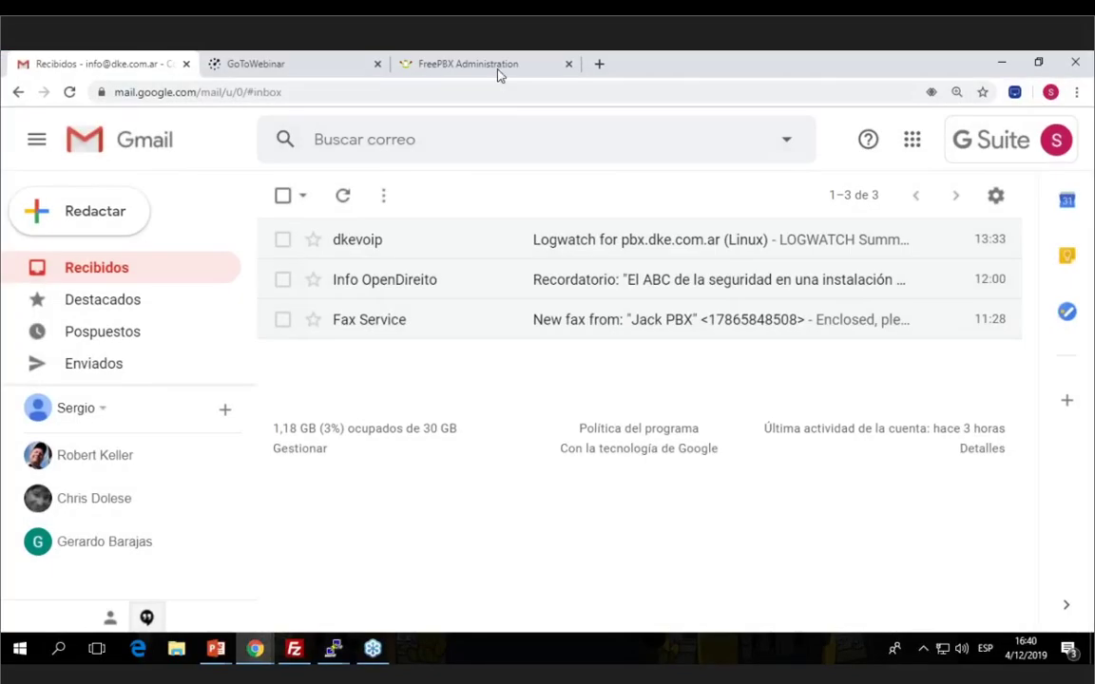
{"action": "left_click", "coordinate": [497, 66]}
{"action": "mouse_move", "coordinate": [251, 121]}
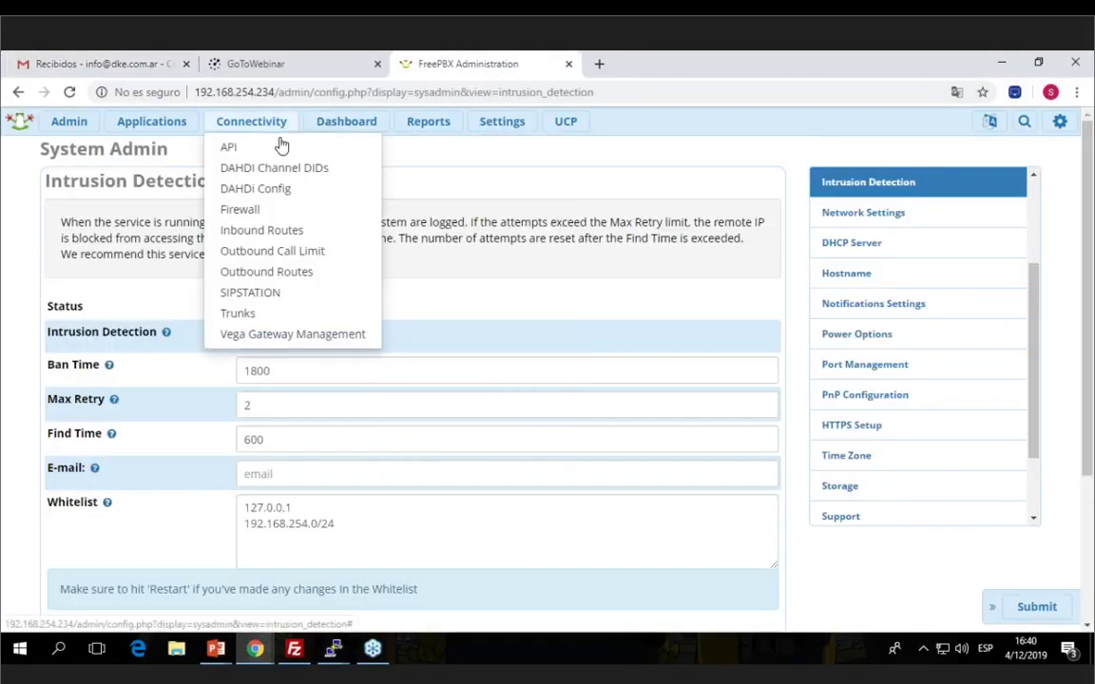
{"action": "left_click", "coordinate": [254, 211]}
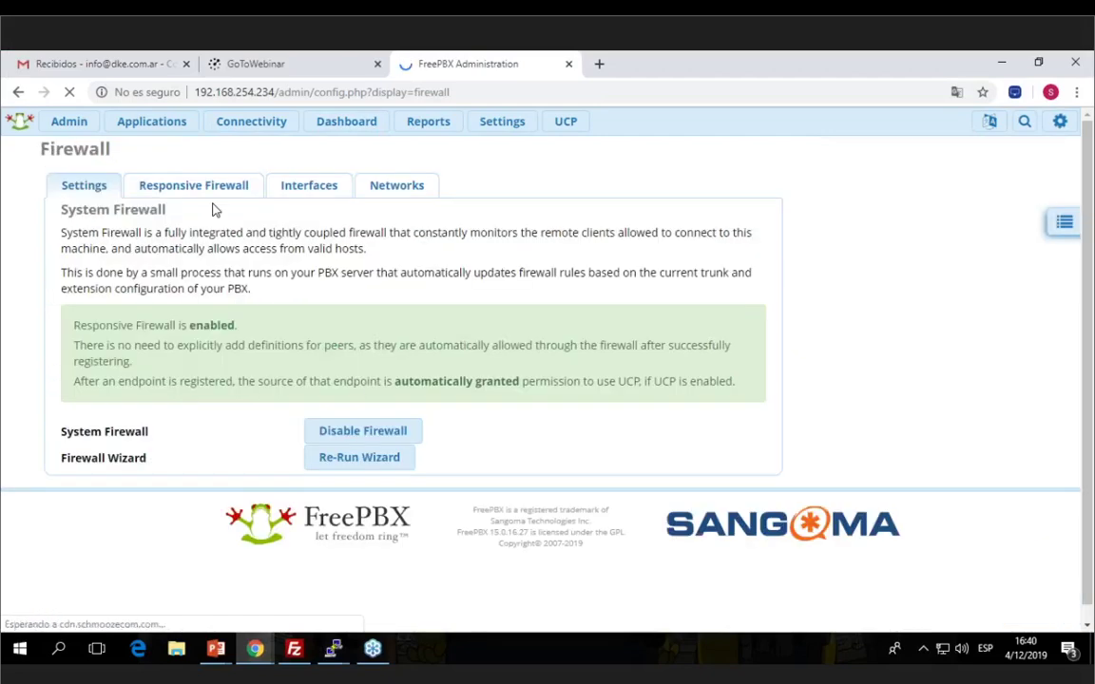
{"action": "left_click", "coordinate": [190, 187]}
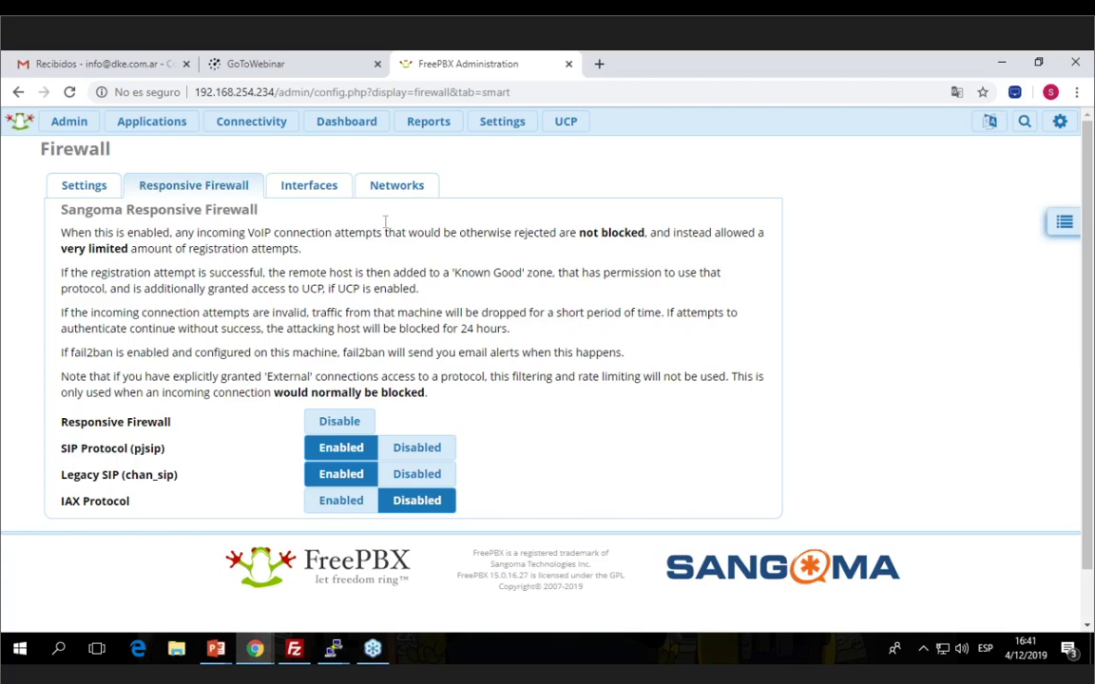
{"action": "left_click", "coordinate": [388, 188]}
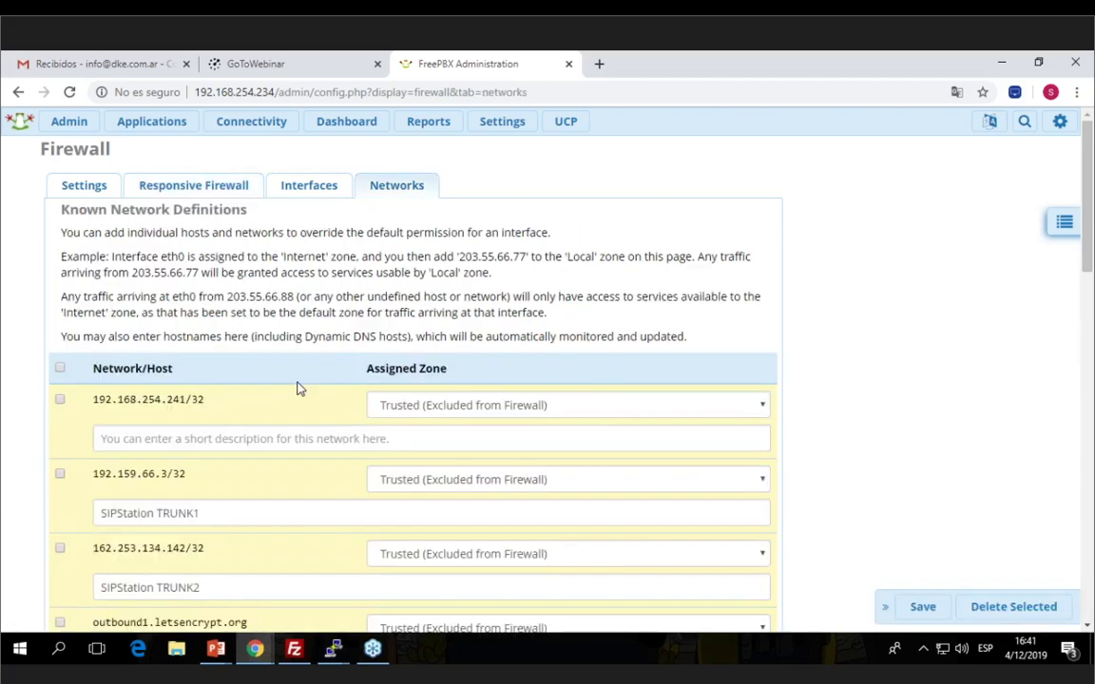
Review the Networks list, then view the Interfaces tab with eth0 and tun0 in Local.
{"action": "scroll", "coordinate": [296, 388], "scroll_direction": "down", "scroll_amount": 15}
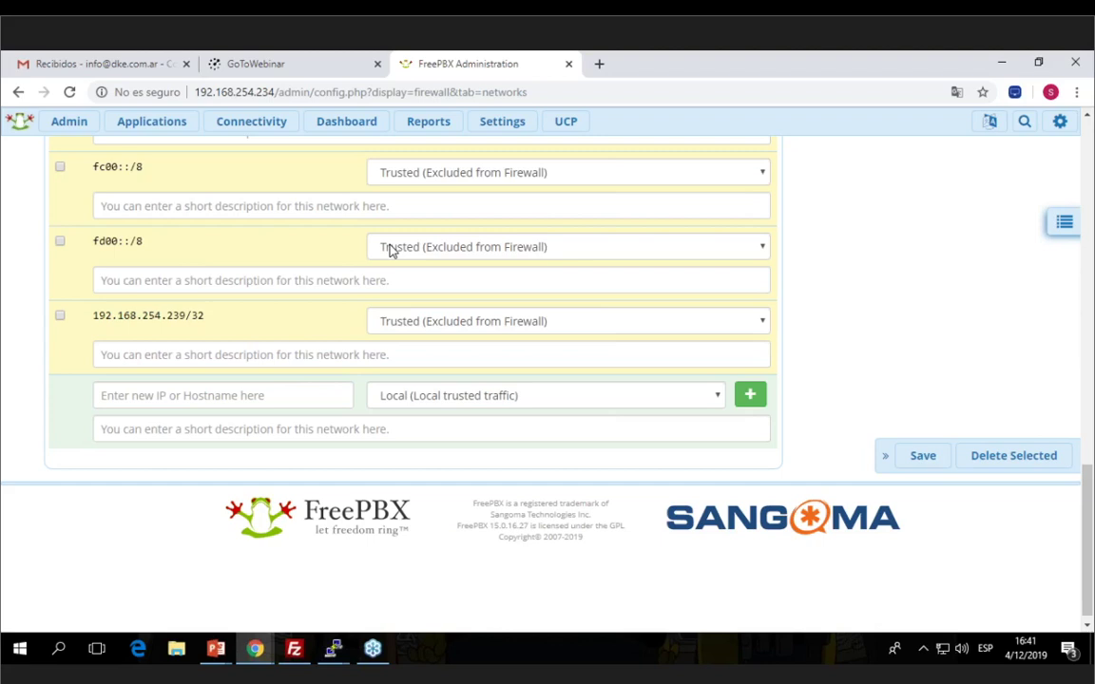
{"action": "left_click", "coordinate": [392, 212]}
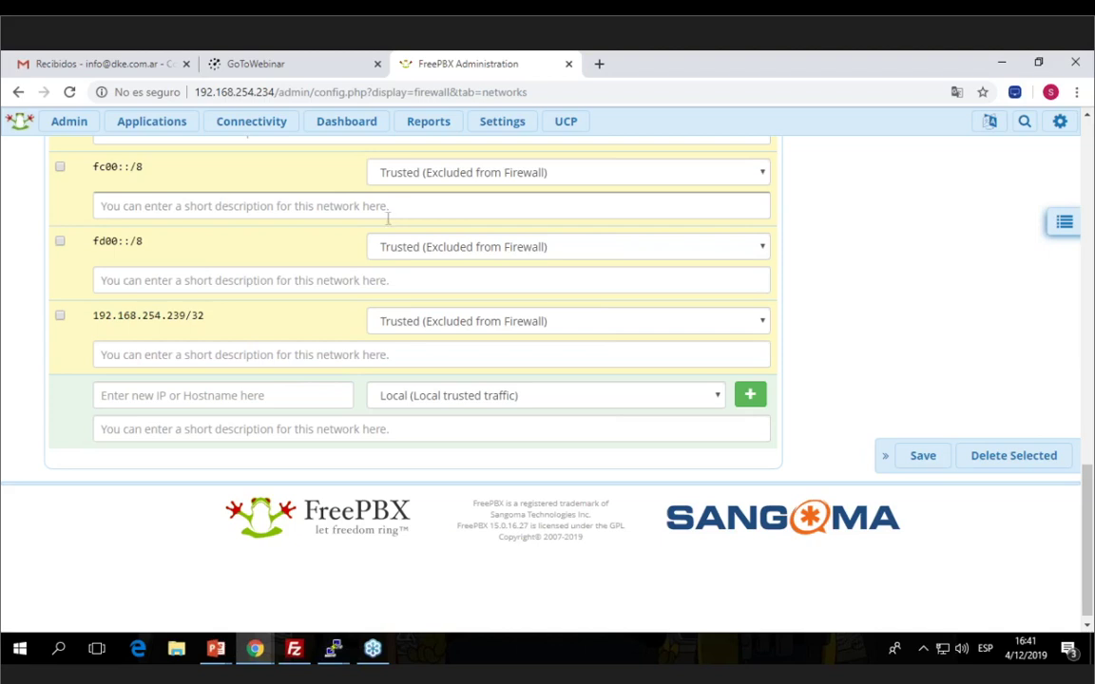
{"action": "scroll", "coordinate": [367, 230], "scroll_direction": "up", "scroll_amount": 15}
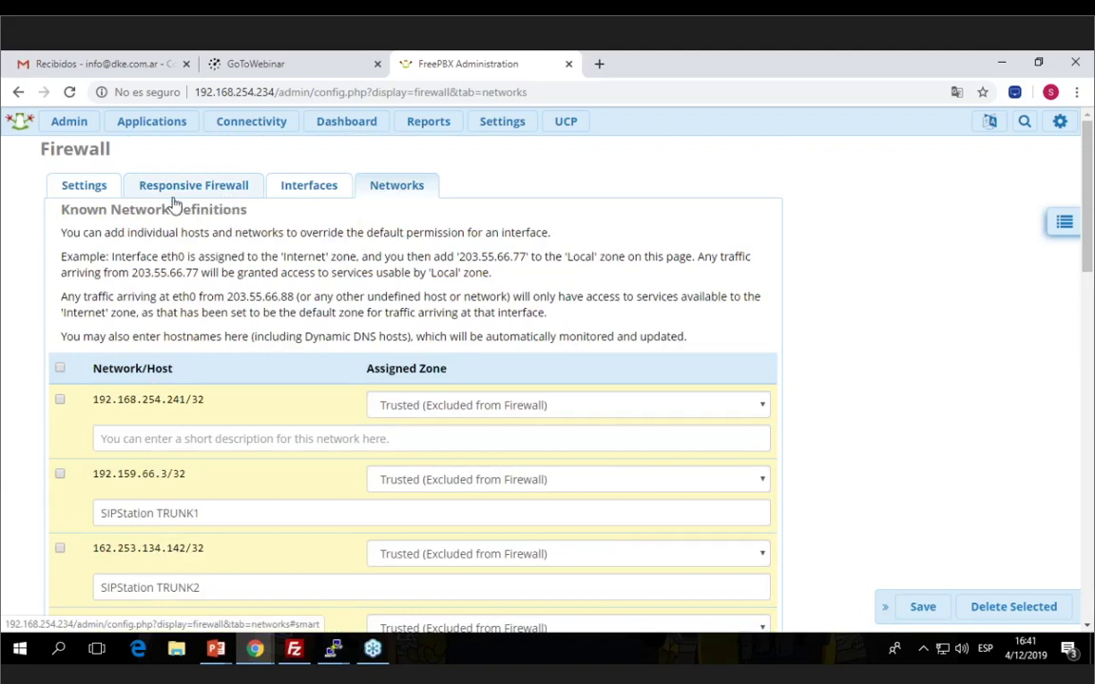
{"action": "left_click", "coordinate": [105, 192]}
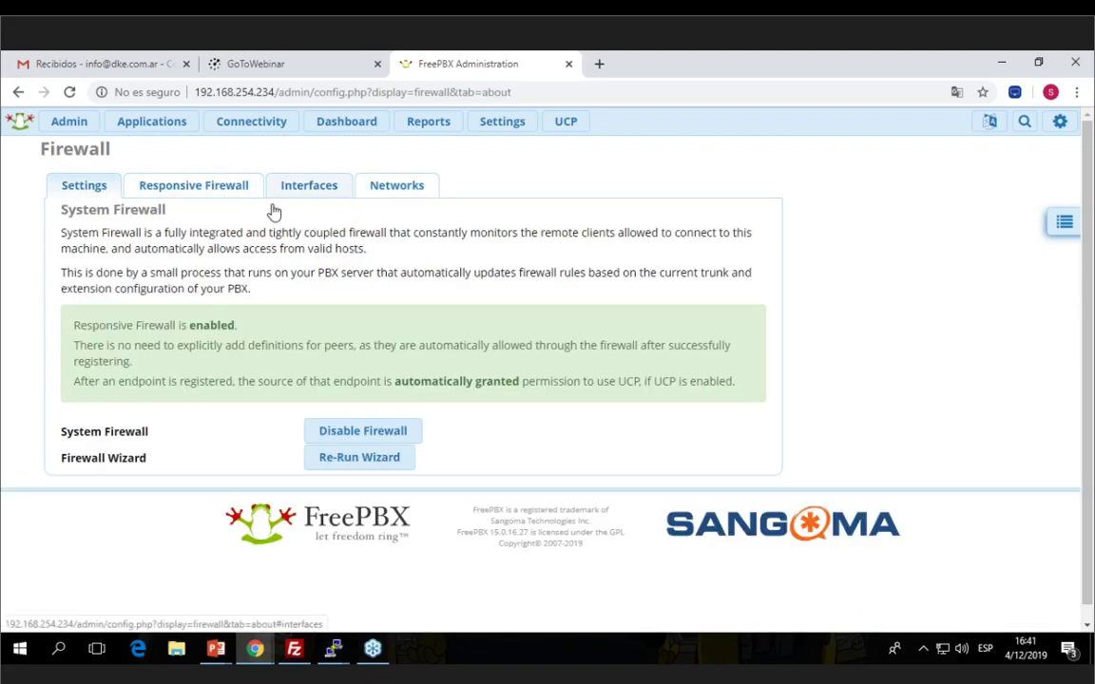
{"action": "left_click", "coordinate": [310, 187]}
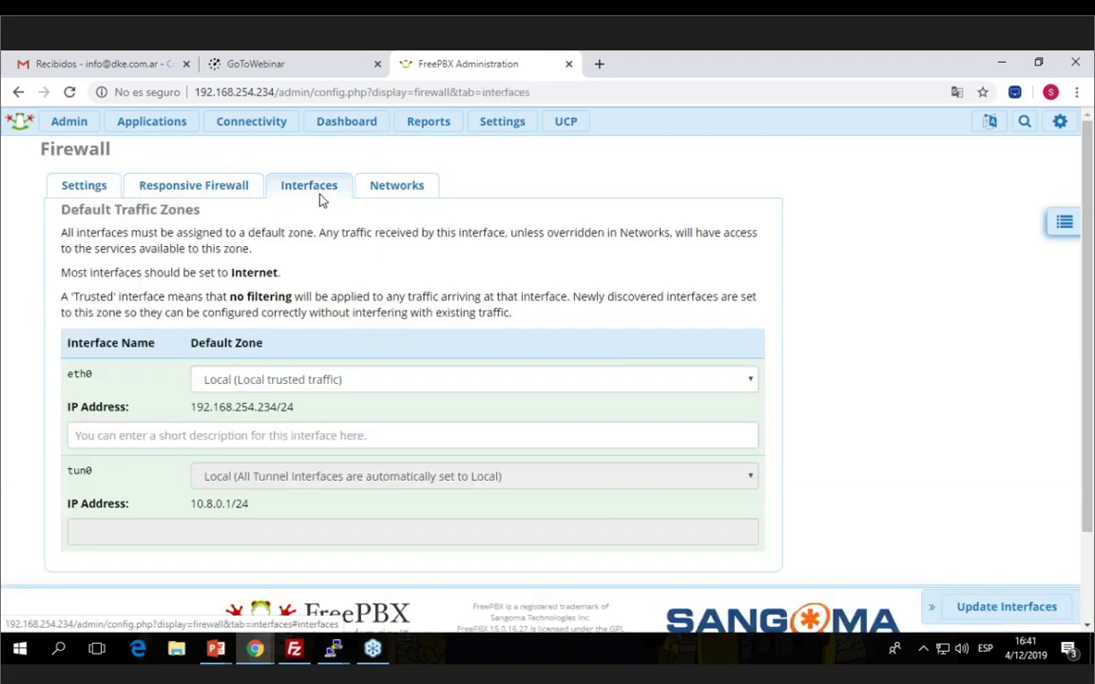
Put eth0 in the Internet (Default Firewall) zone, then go to the firewall Services page.
{"action": "left_click", "coordinate": [376, 192]}
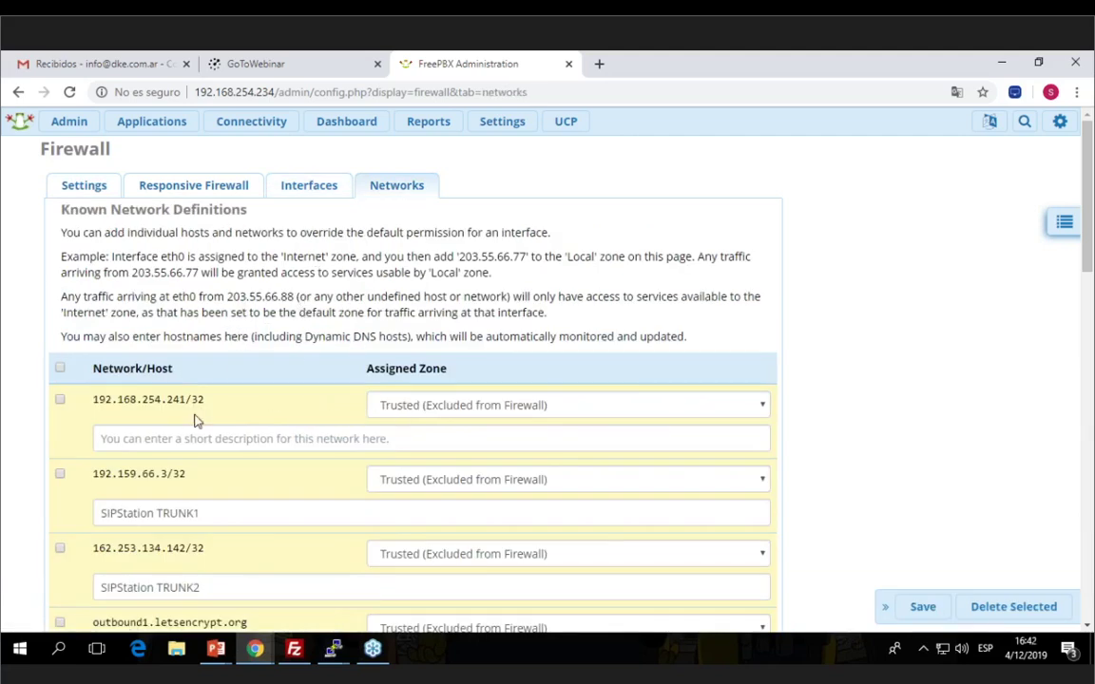
{"action": "left_click", "coordinate": [333, 195]}
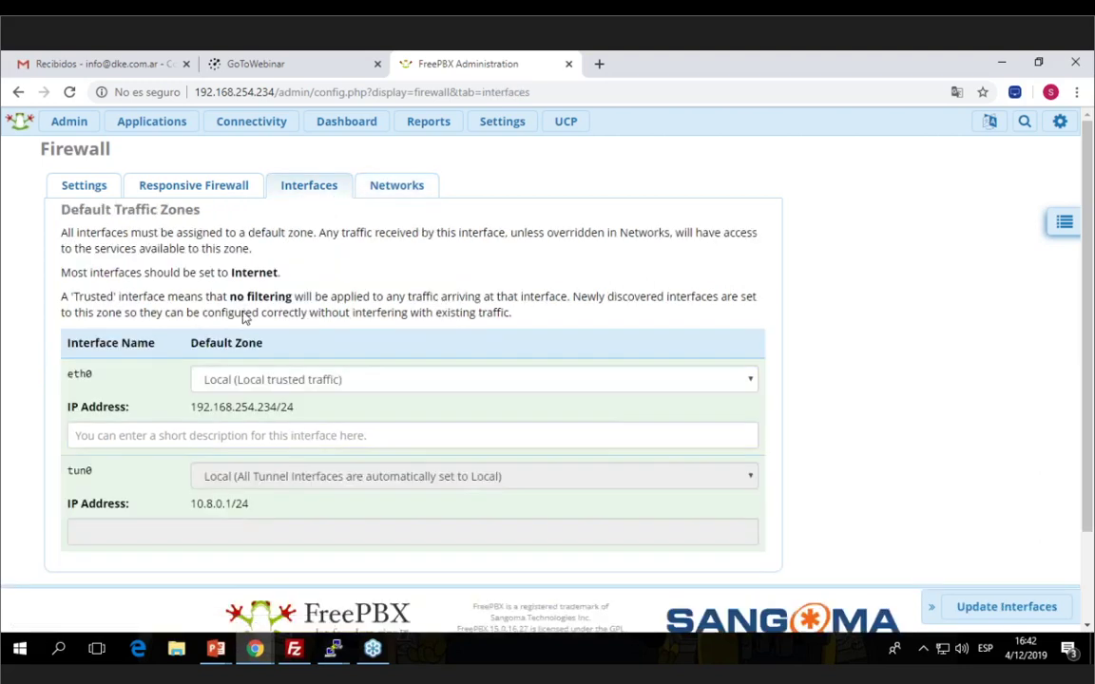
{"action": "left_click", "coordinate": [250, 384]}
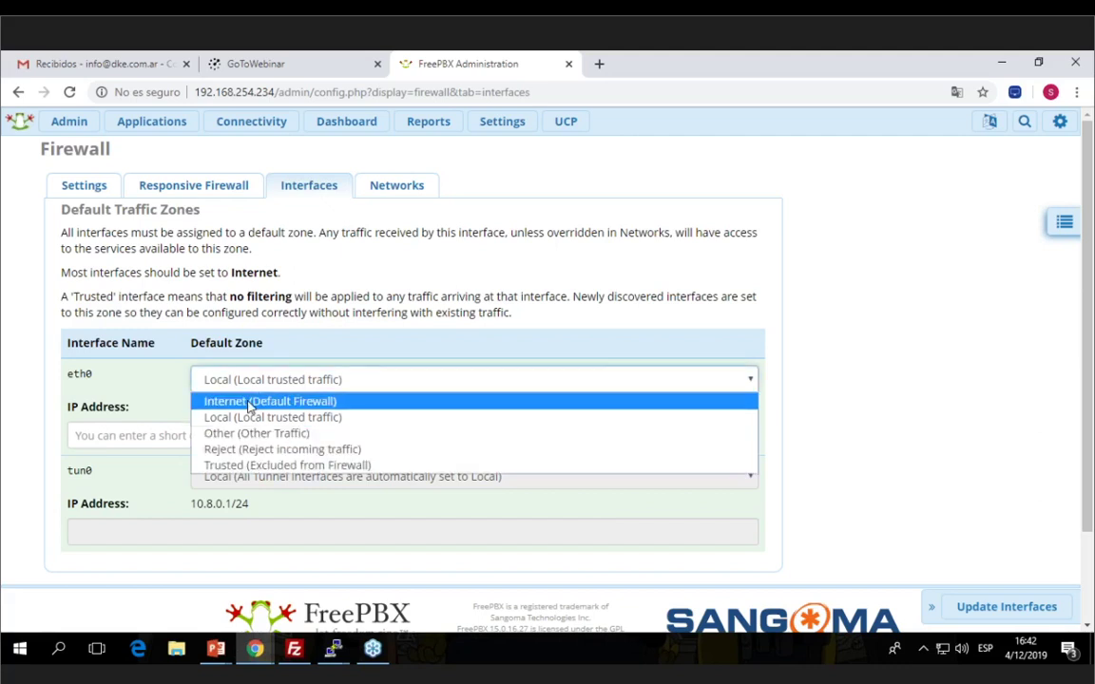
{"action": "left_click", "coordinate": [228, 399]}
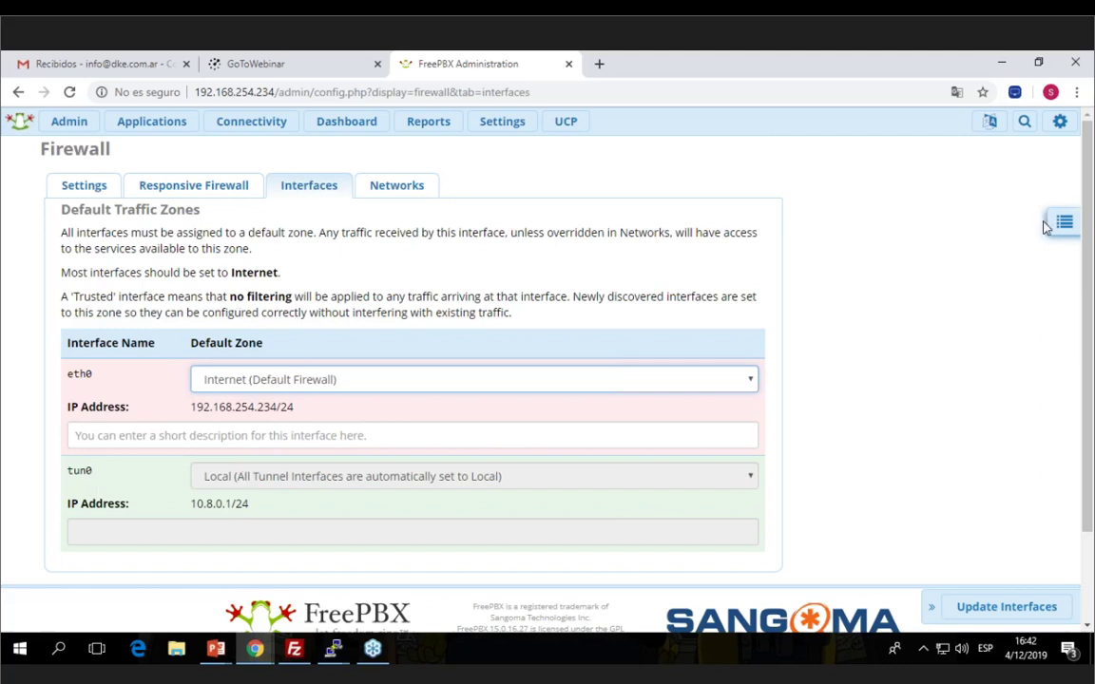
{"action": "mouse_move", "coordinate": [1053, 231]}
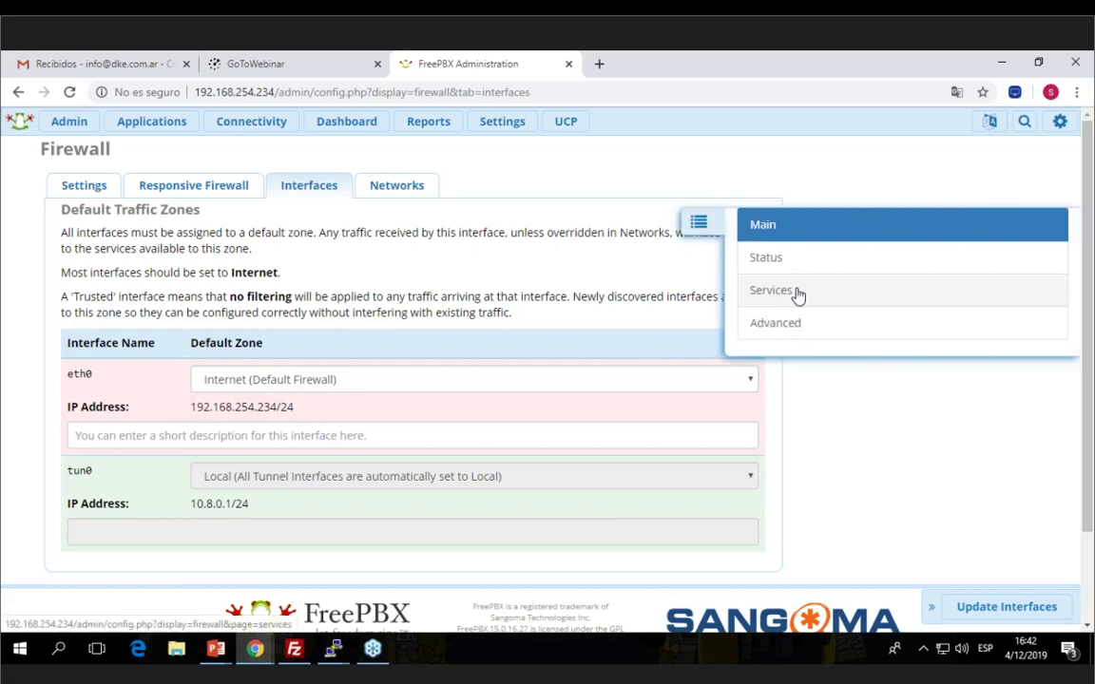
{"action": "left_click", "coordinate": [796, 295]}
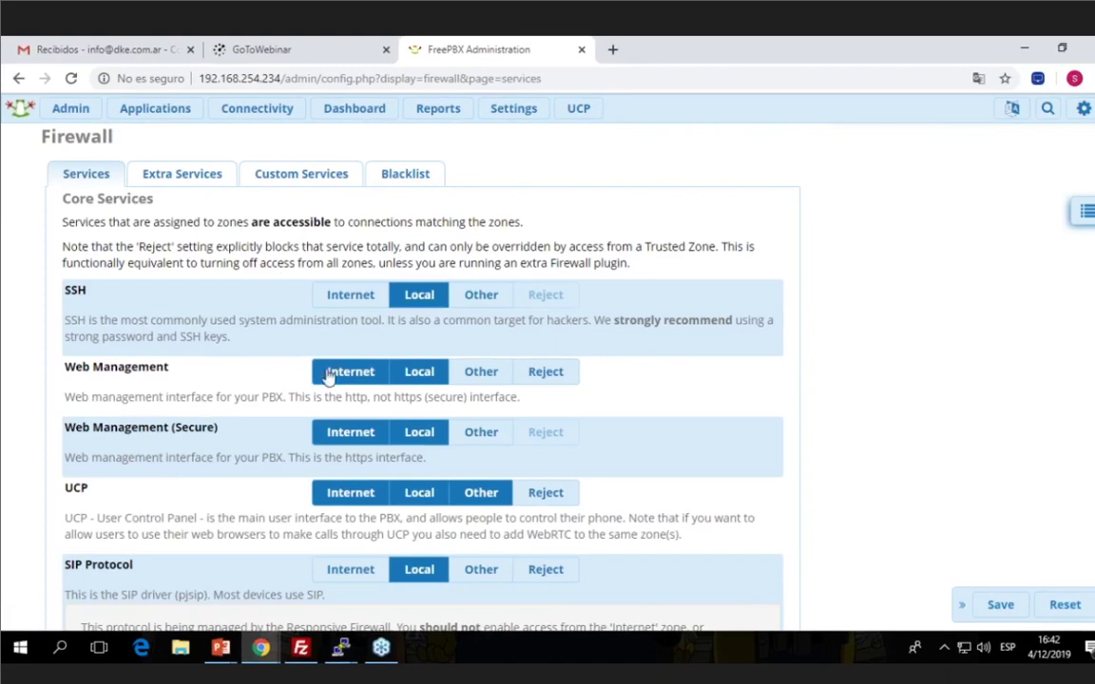
{"action": "left_click", "coordinate": [430, 362]}
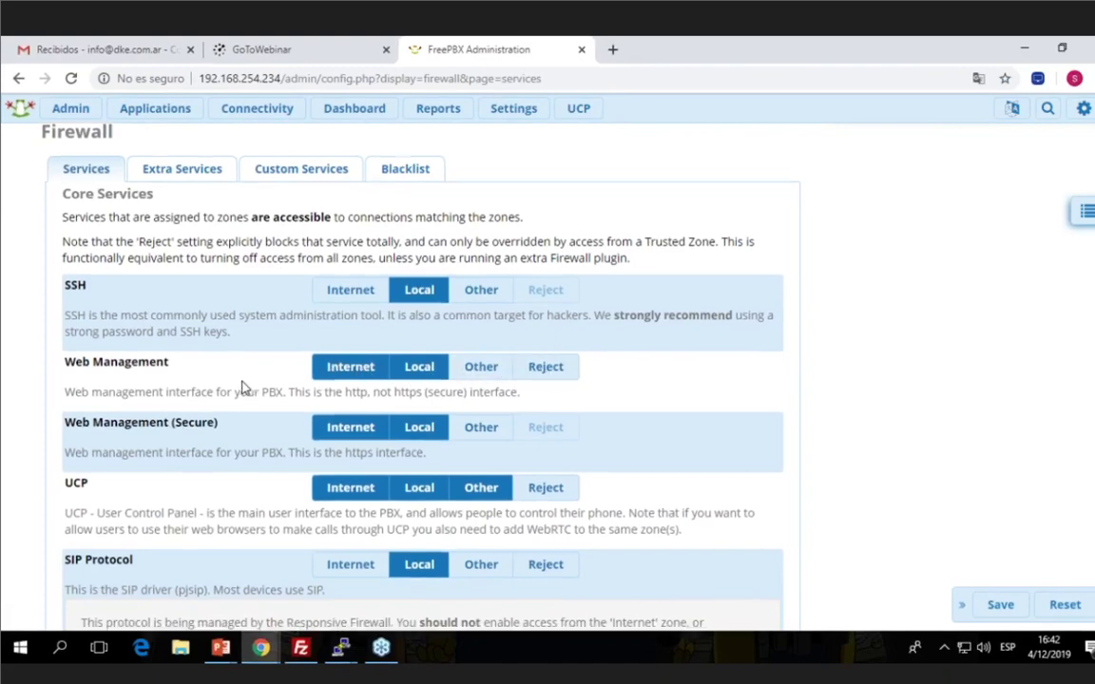
{"action": "scroll", "coordinate": [228, 390], "scroll_direction": "down", "scroll_amount": 3}
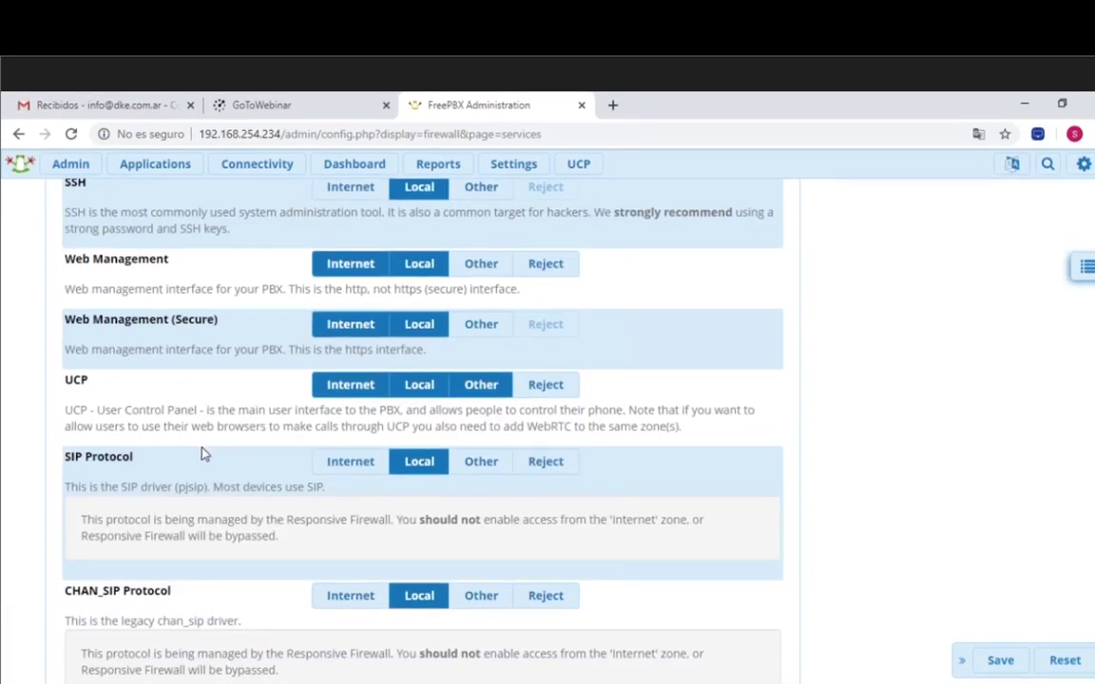
{"action": "scroll", "coordinate": [201, 455], "scroll_direction": "down", "scroll_amount": 3}
{"action": "scroll", "coordinate": [204, 461], "scroll_direction": "up", "scroll_amount": 5}
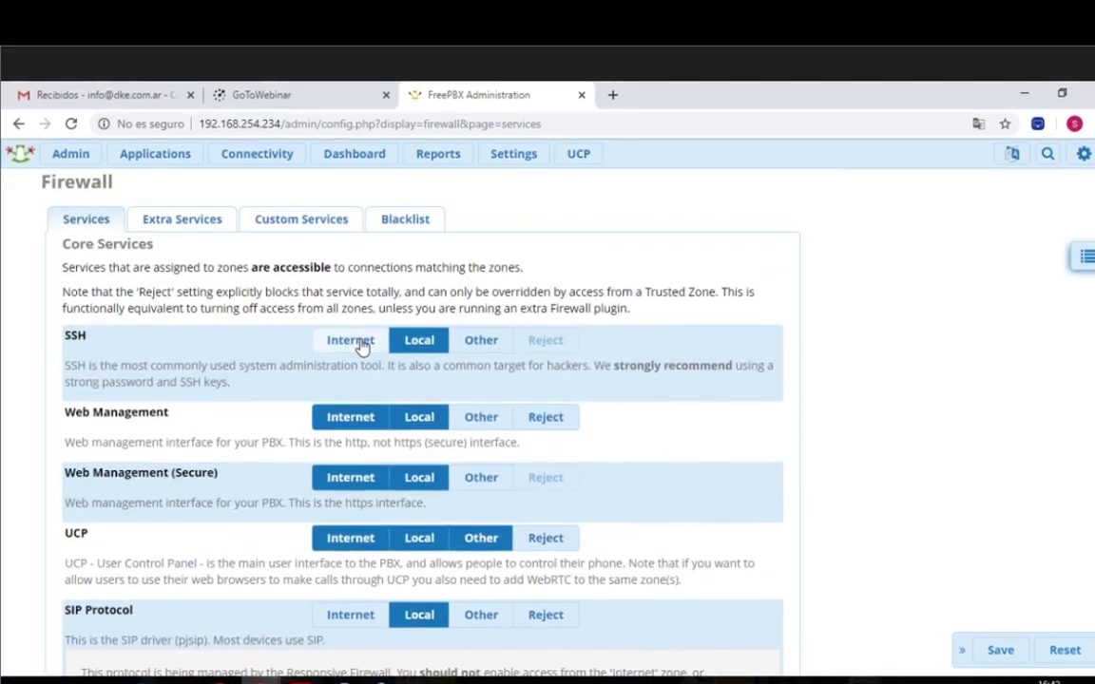
{"action": "left_click", "coordinate": [361, 344]}
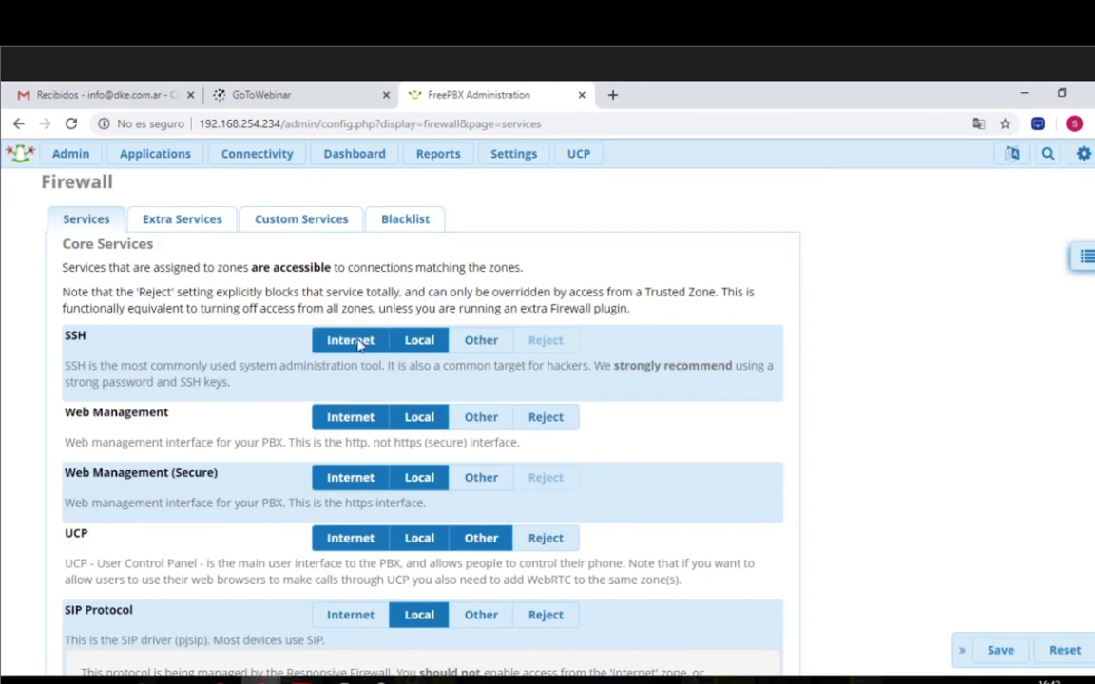
{"action": "left_click", "coordinate": [332, 340]}
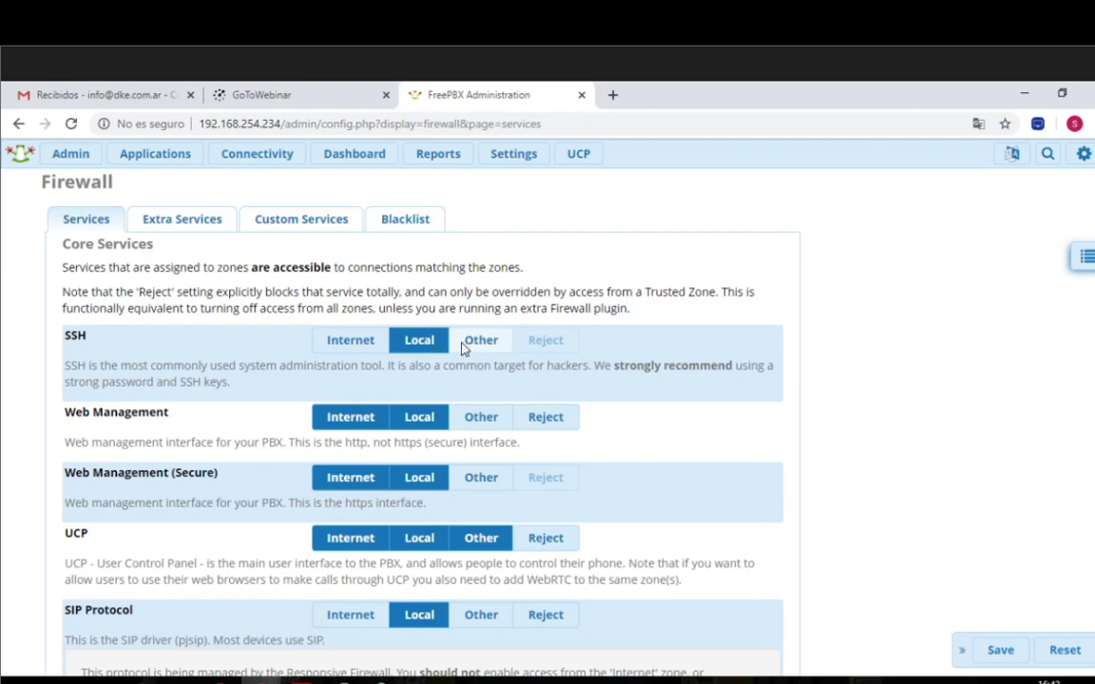
{"action": "scroll", "coordinate": [207, 411], "scroll_direction": "down", "scroll_amount": 2}
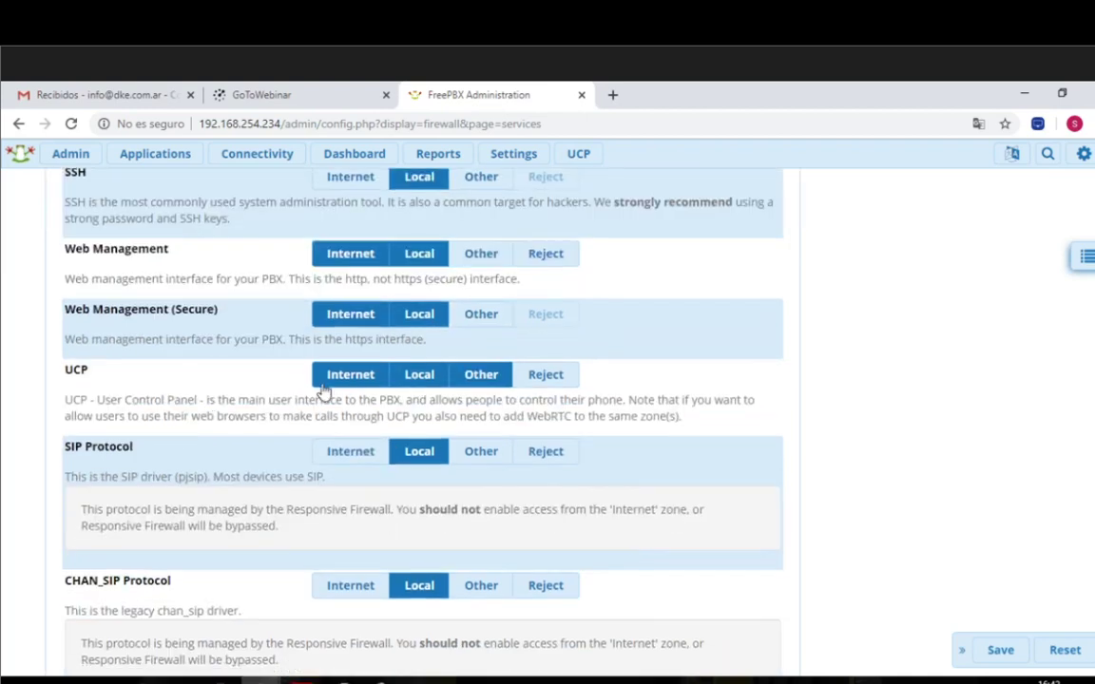
{"action": "left_click", "coordinate": [420, 380]}
{"action": "scroll", "coordinate": [341, 421], "scroll_direction": "up", "scroll_amount": 3}
{"action": "left_click", "coordinate": [201, 224]}
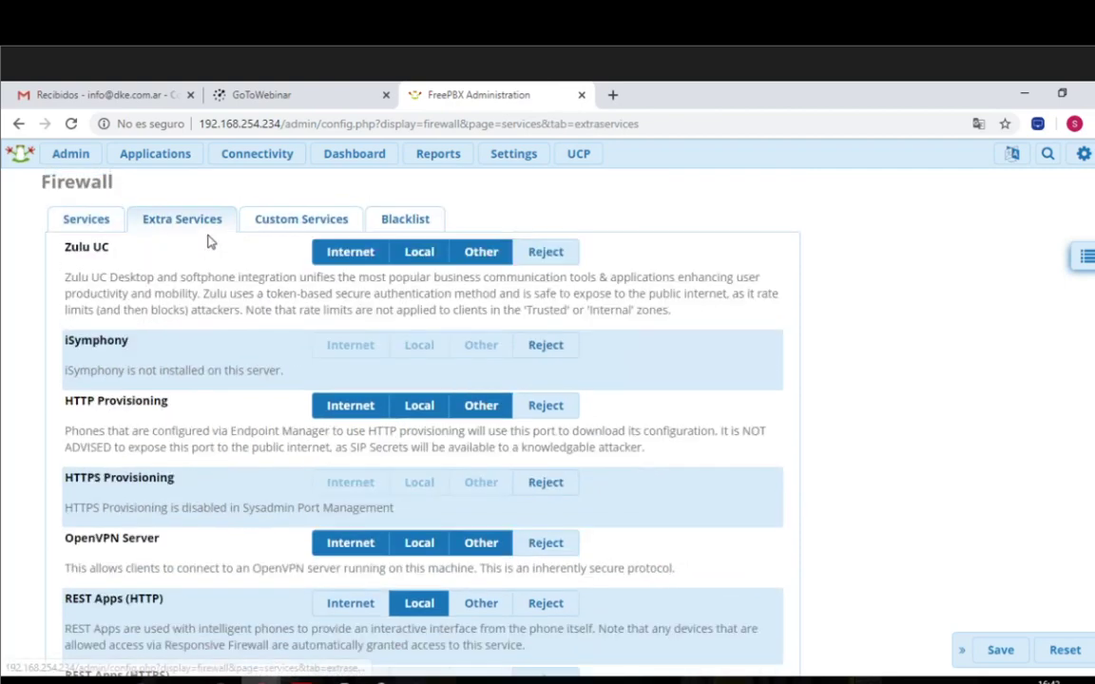
{"action": "left_click", "coordinate": [86, 219]}
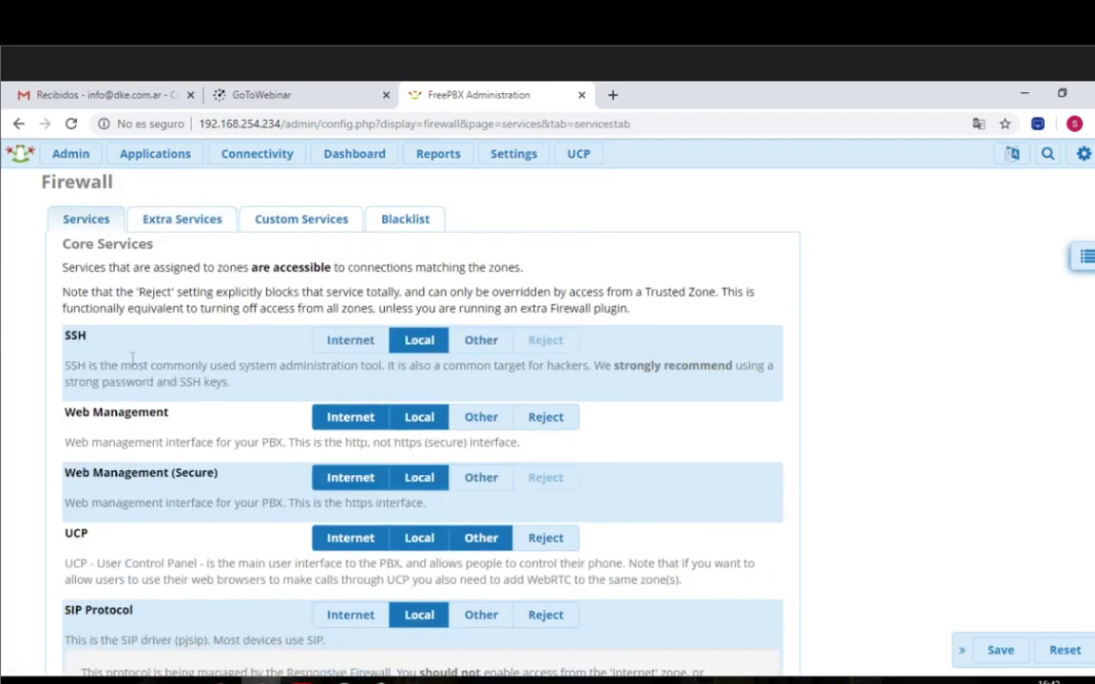
{"action": "left_click", "coordinate": [189, 228]}
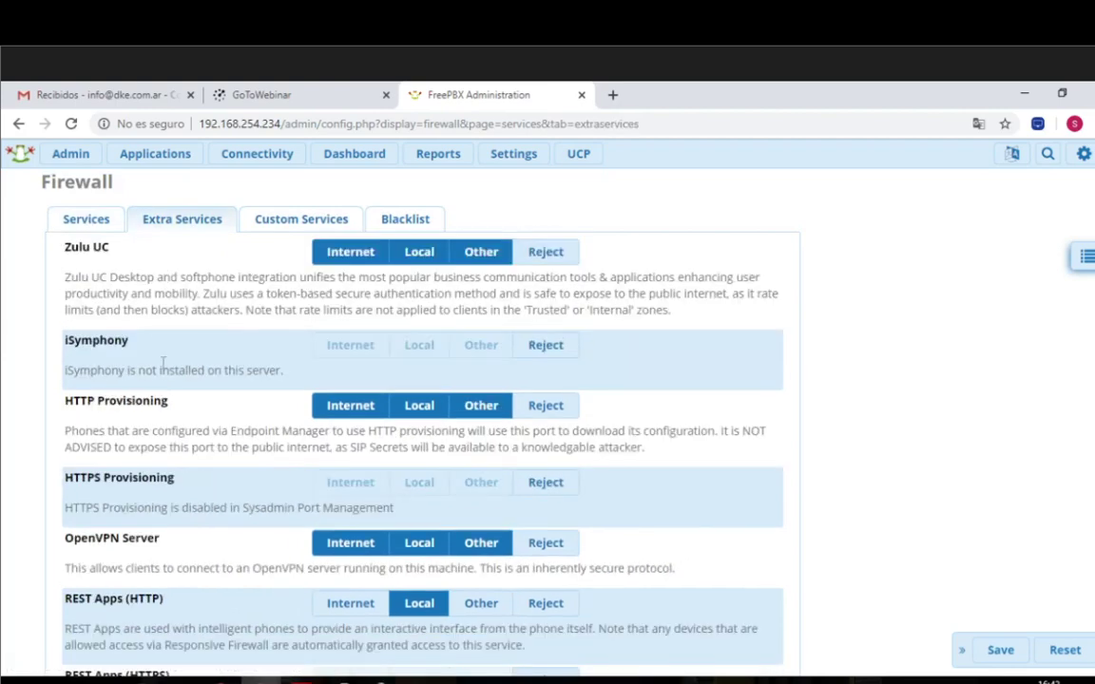
Under Custom Services, create servicio_smb with Both (TCP and UDP) and port 12435, and save.
{"action": "left_click", "coordinate": [291, 224]}
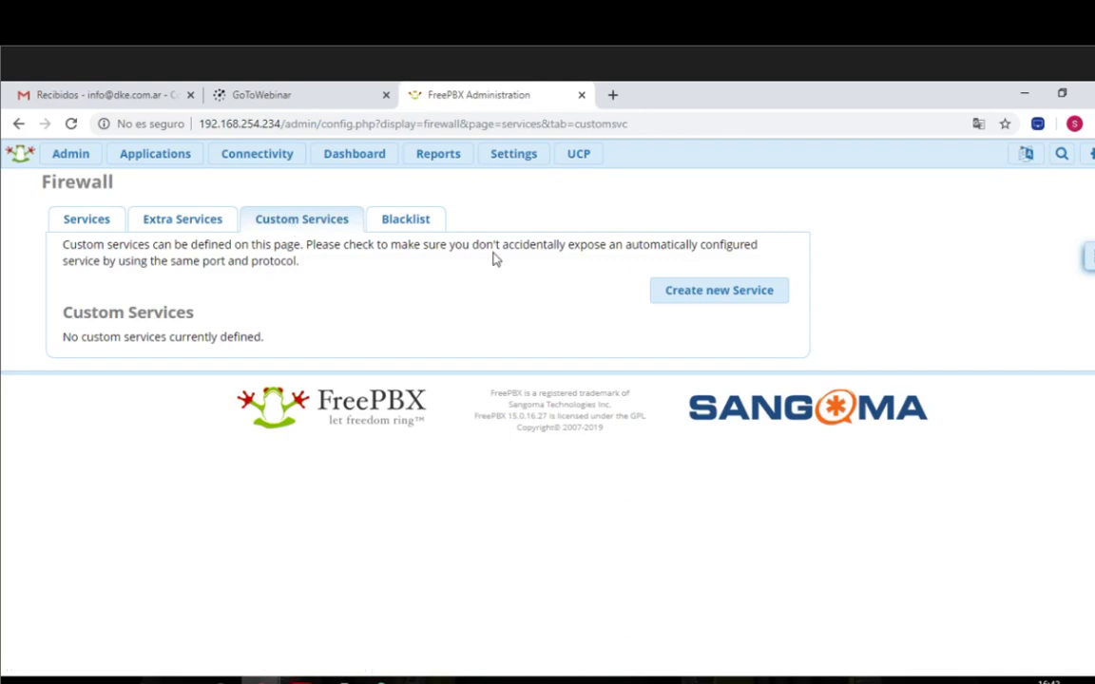
{"action": "left_click", "coordinate": [687, 298]}
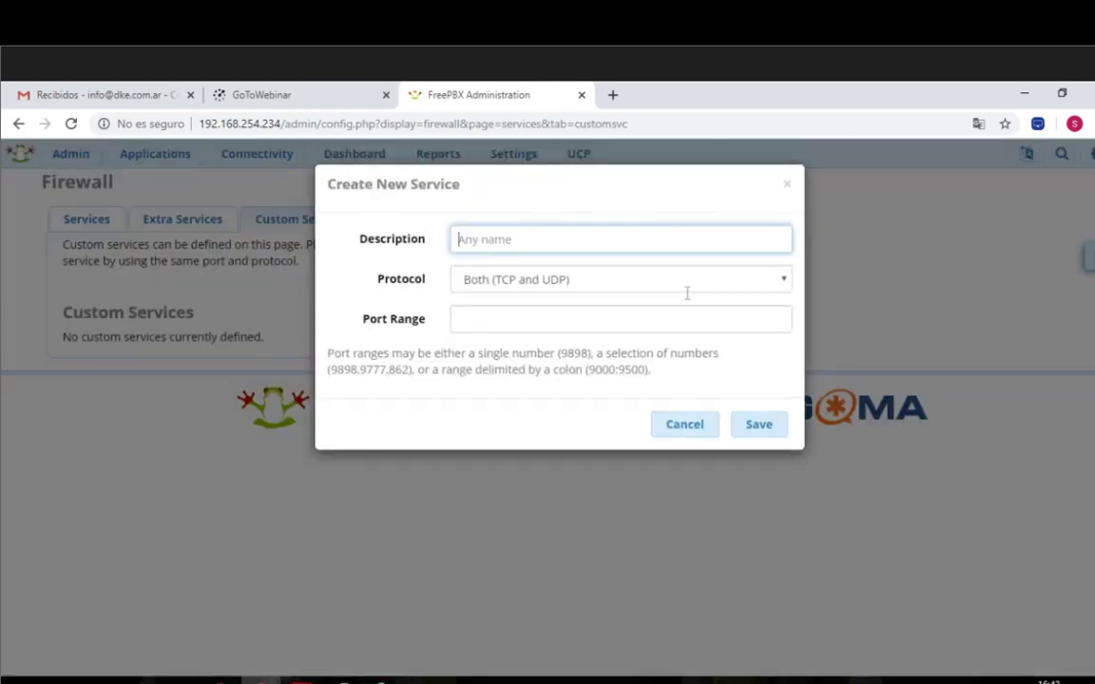
{"action": "type", "text": "asrasr"}
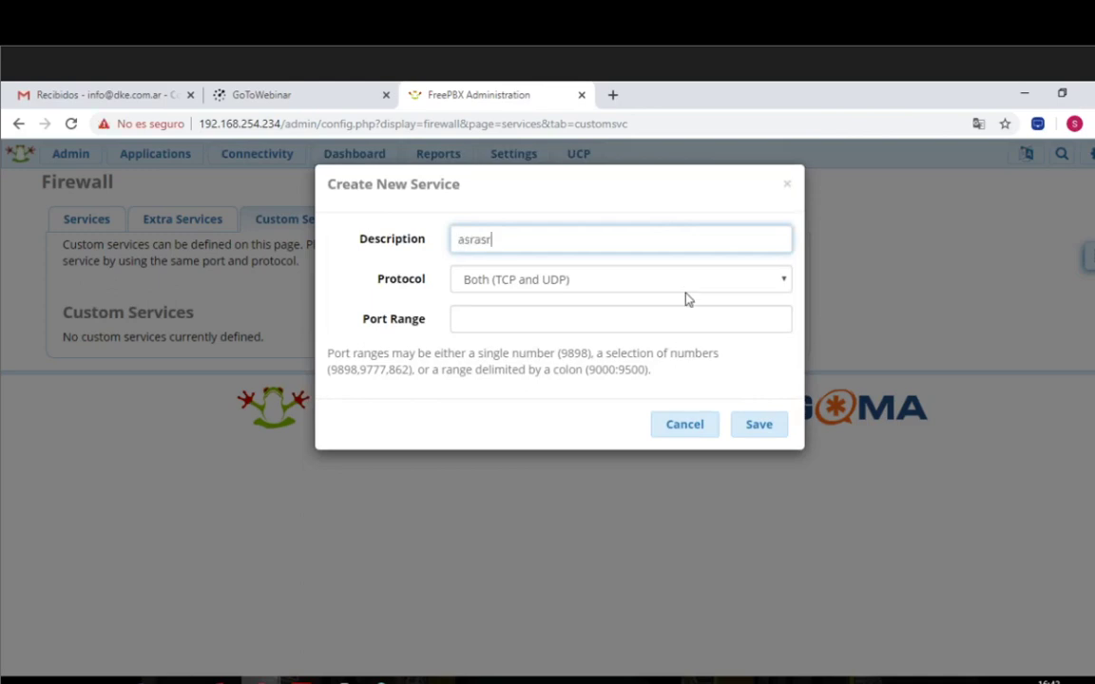
{"action": "left_click_drag", "start_coordinate": [557, 244], "coordinate": [396, 243]}
{"action": "type", "text": "servici"}
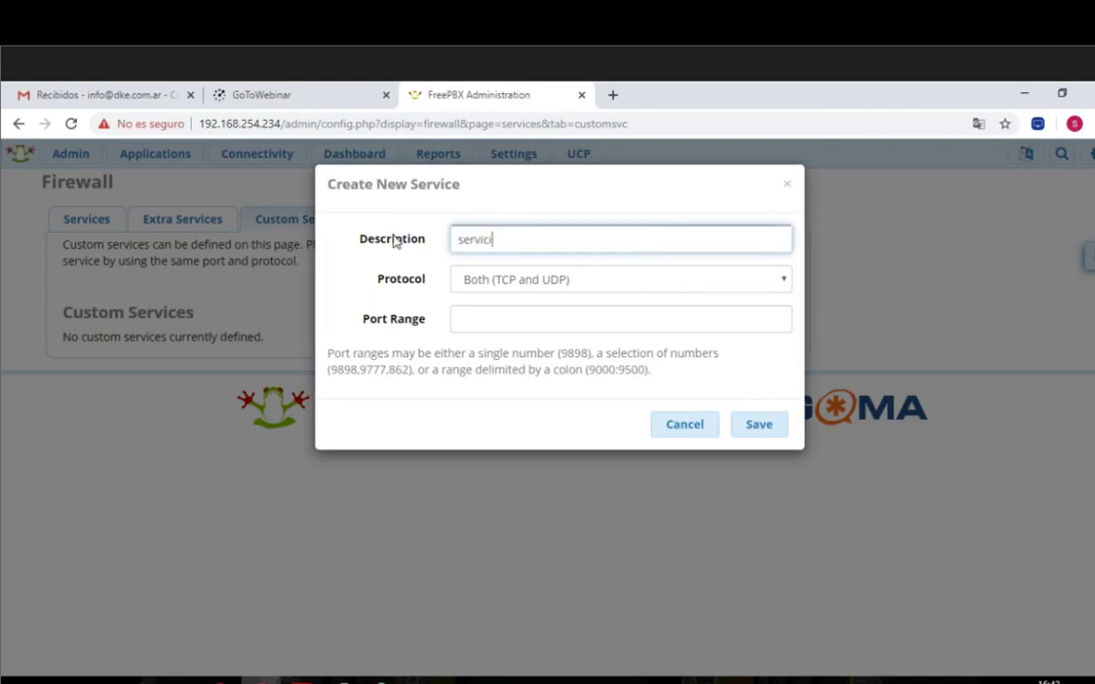
{"action": "type", "text": "o_smb"}
{"action": "left_click", "coordinate": [487, 281]}
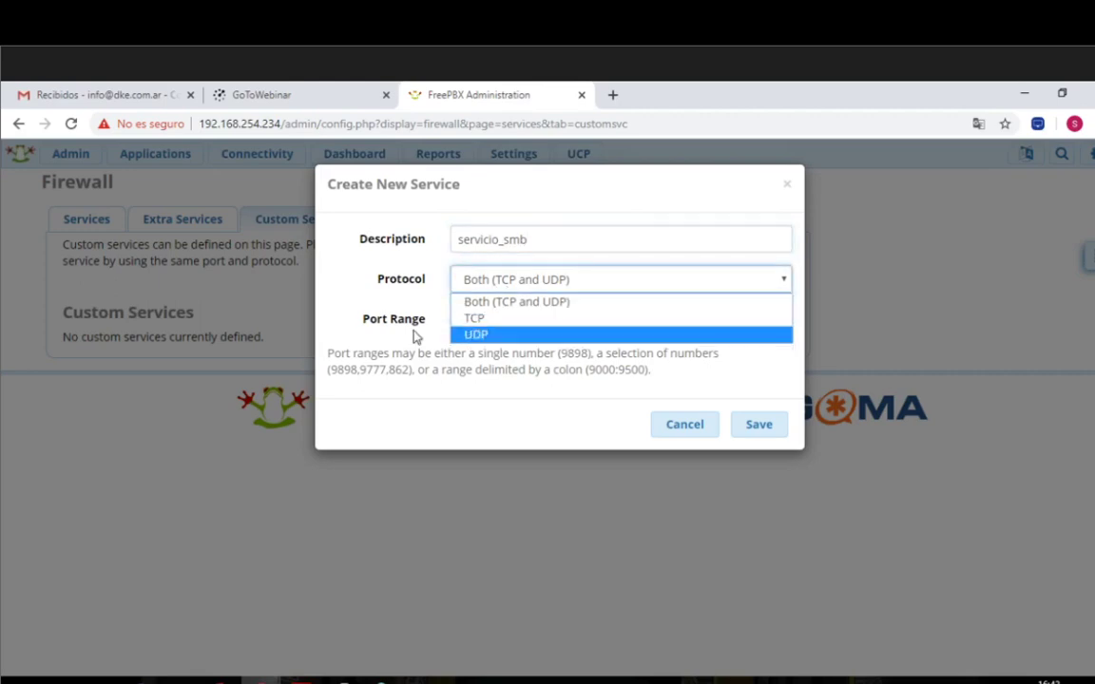
{"action": "left_click", "coordinate": [418, 331]}
{"action": "left_click", "coordinate": [478, 331]}
{"action": "type", "text": "12435"}
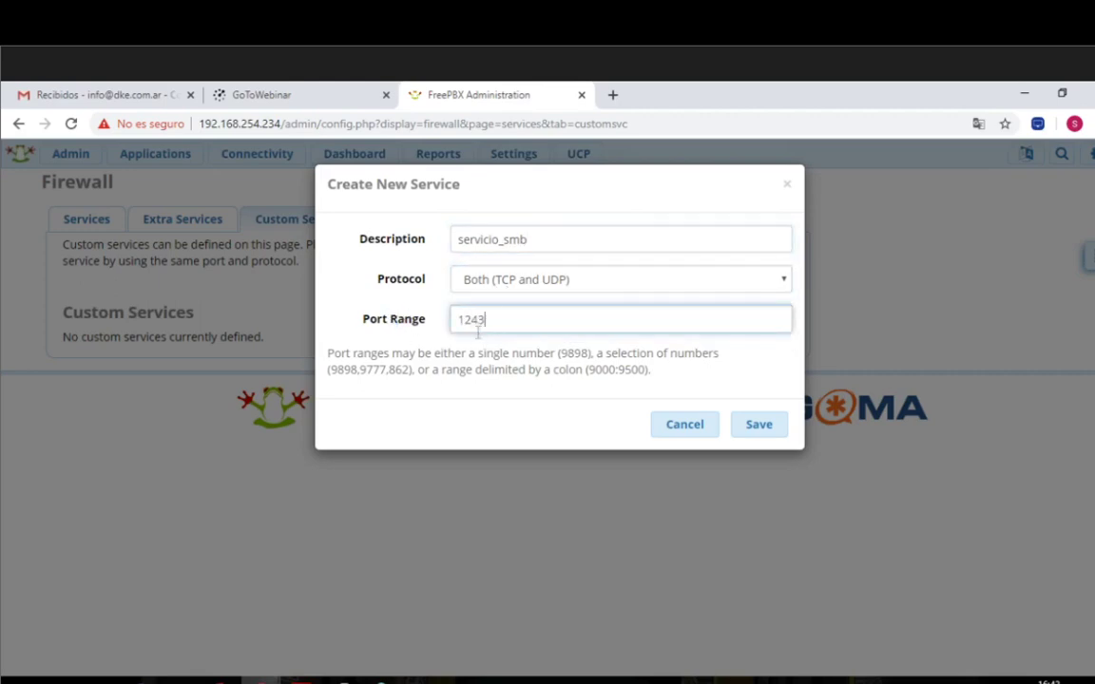
{"action": "left_click", "coordinate": [731, 424]}
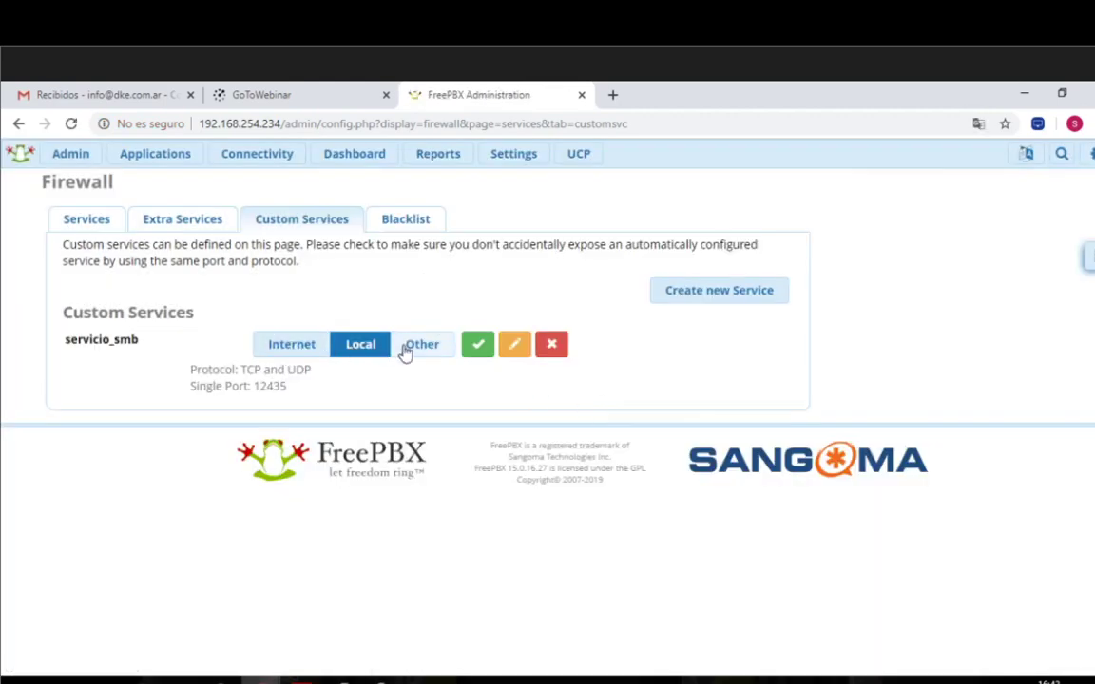
Minimize Chrome and present the NIVEL DE SEGURIDAD ALTO slide.
{"action": "left_click", "coordinate": [1029, 90]}
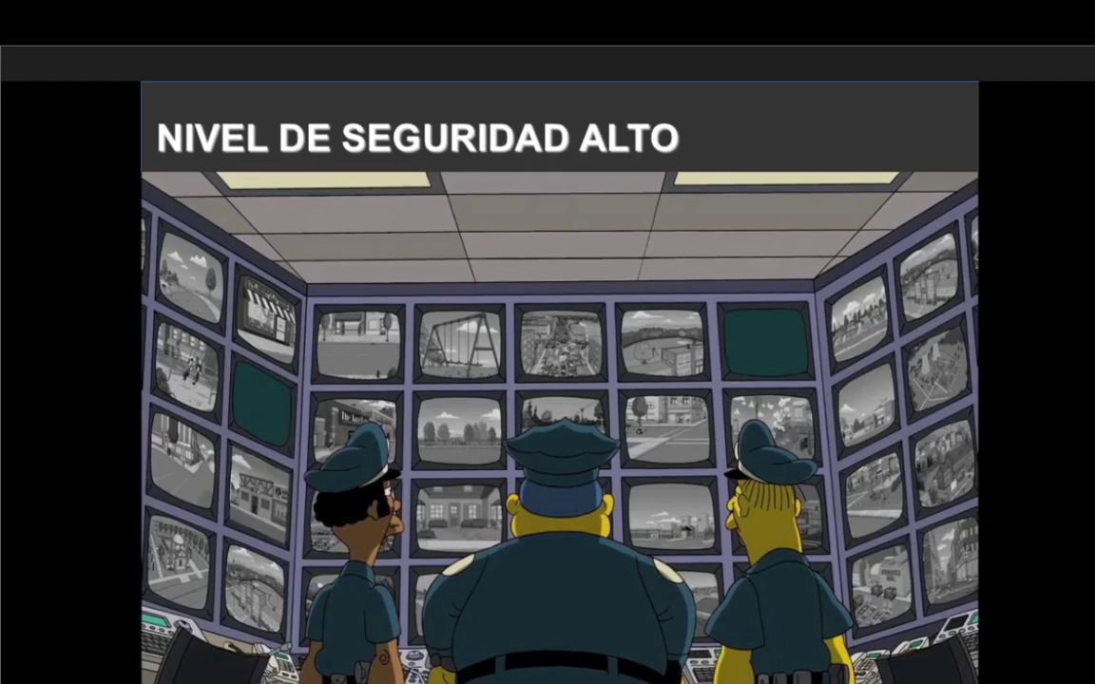
{"action": "scroll", "coordinate": [548, 381], "scroll_direction": "down", "scroll_amount": 1}
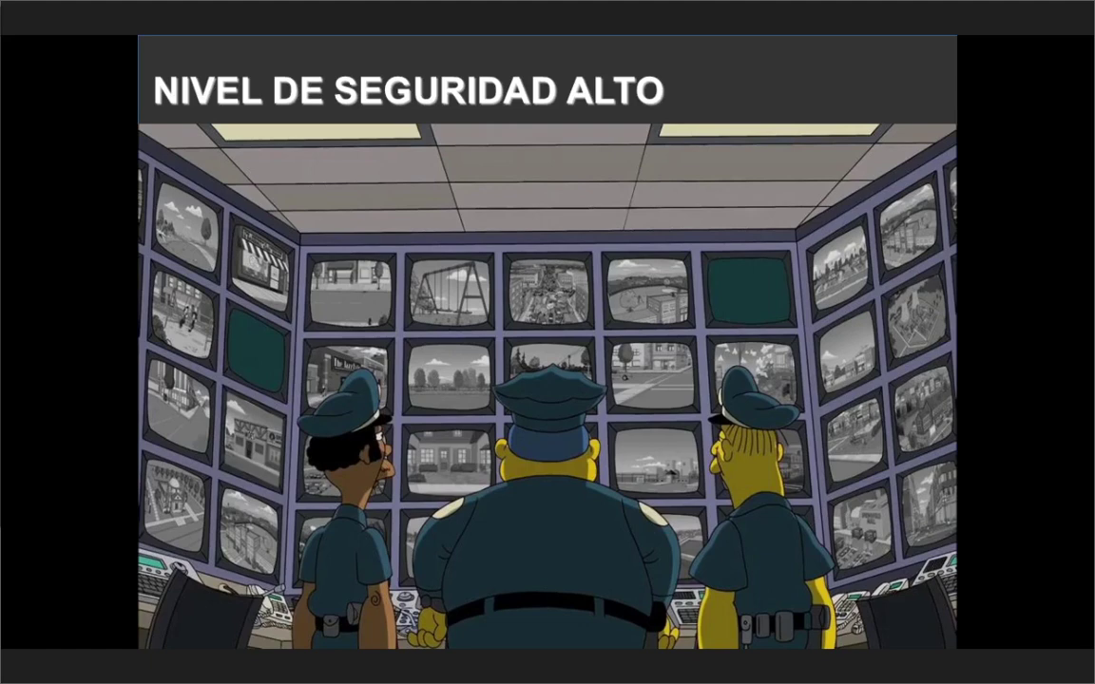
SSH as root to lab.dke.com.ar on port 22 and run ifconfig.
{"action": "key", "text": "alt+Tab"}
{"action": "key", "text": "alt+Tab"}
{"action": "key", "text": "alt+Tab"}
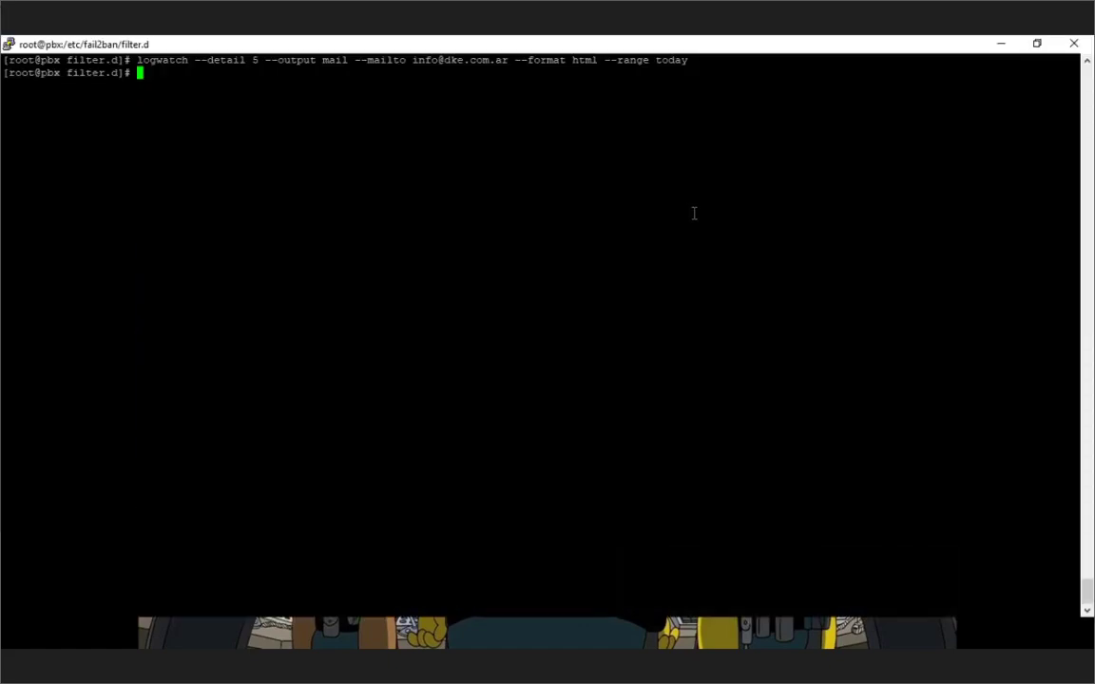
{"action": "key", "text": "ctrl+l"}
{"action": "type", "text": "s"}
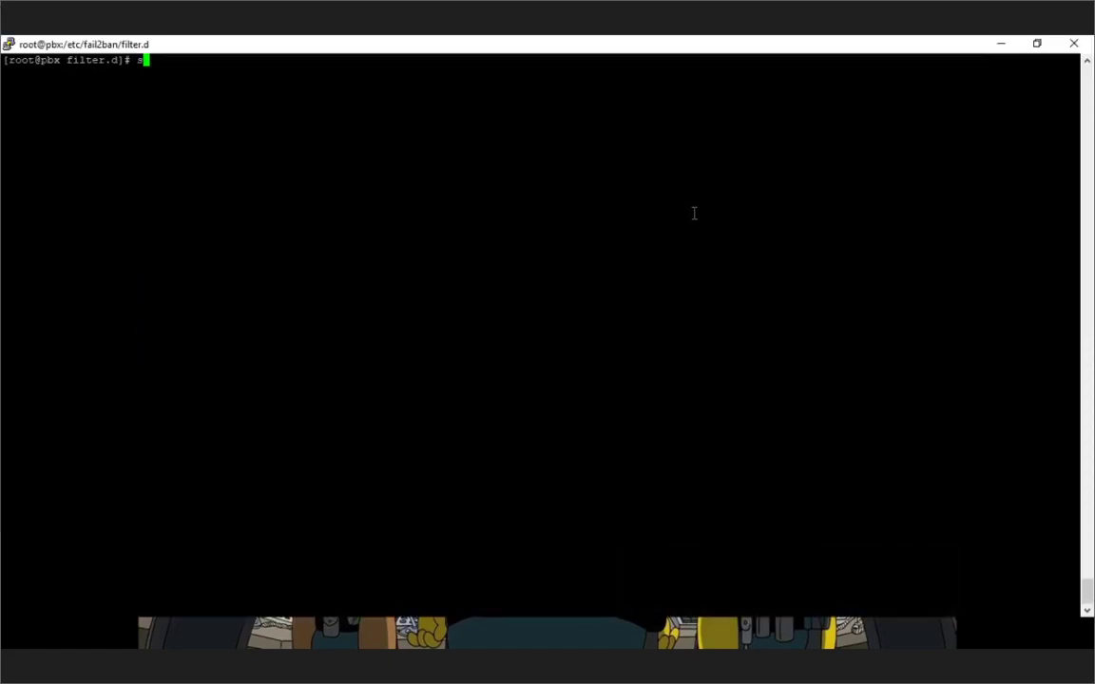
{"action": "type", "text": "sh rrot@;;;"}
{"action": "key", "text": "BackSpace"}
{"action": "key", "text": "BackSpace"}
{"action": "key", "text": "BackSpace"}
{"action": "key", "text": "BackSpace"}
{"action": "key", "text": "BackSpace"}
{"action": "key", "text": "BackSpace"}
{"action": "key", "text": "BackSpace"}
{"action": "key", "text": "BackSpace"}
{"action": "type", "text": "root@lab.dke.com.ar -p"}
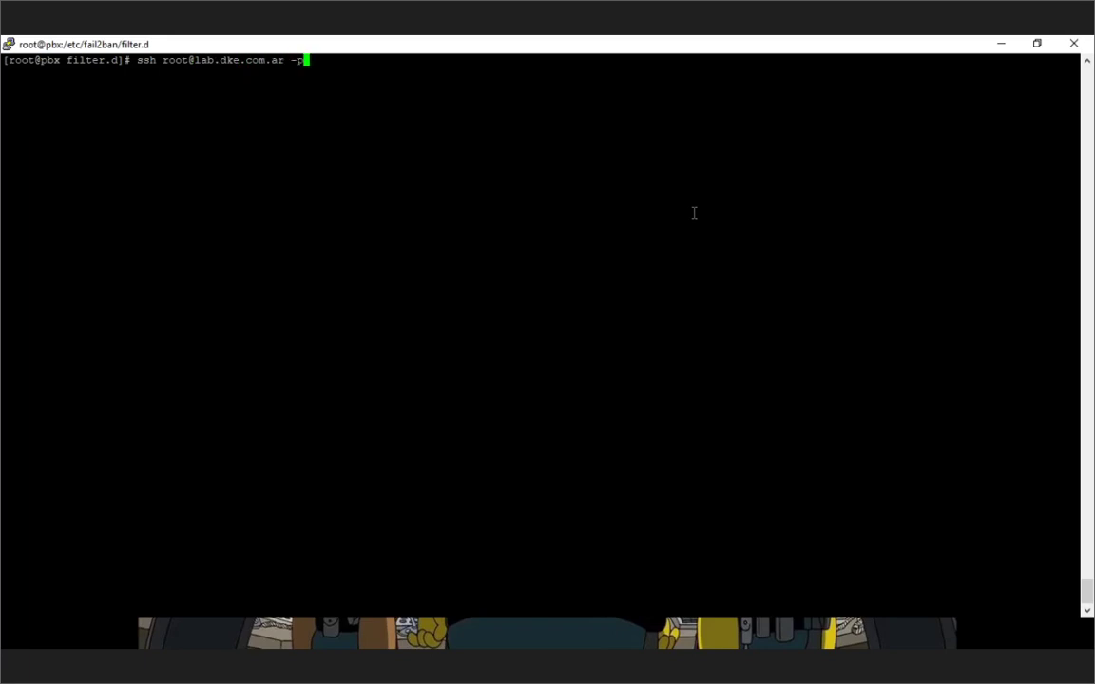
{"action": "type", "text": " 22"}
{"action": "key", "text": "Return"}
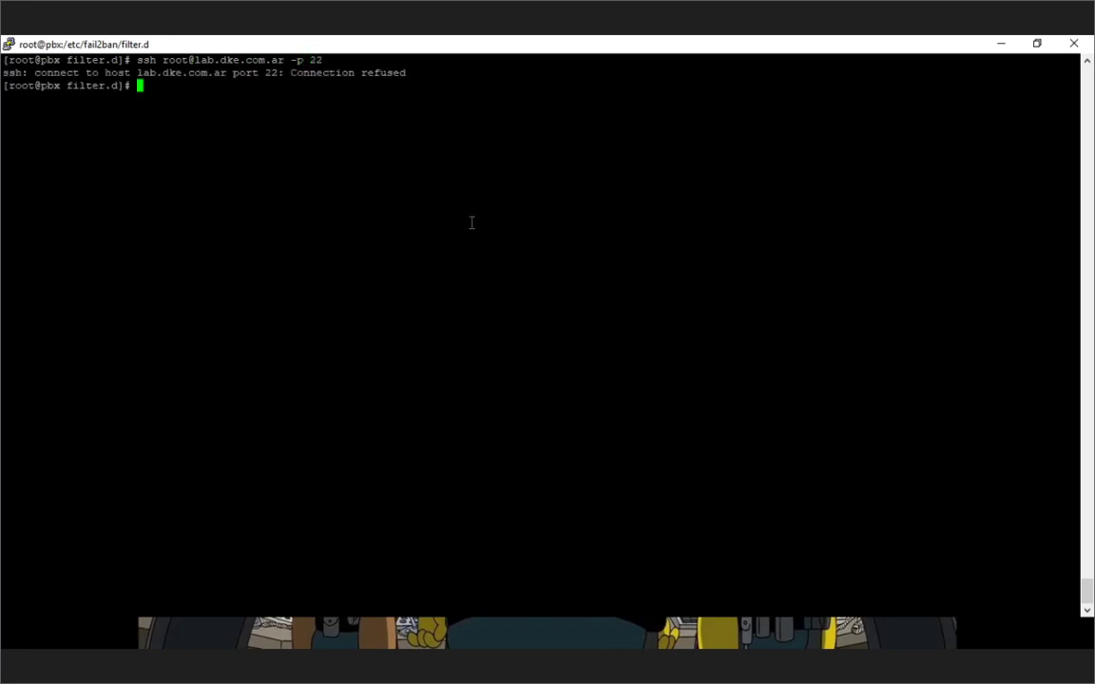
{"action": "type", "text": "ifconfig"}
{"action": "key", "text": "Return"}
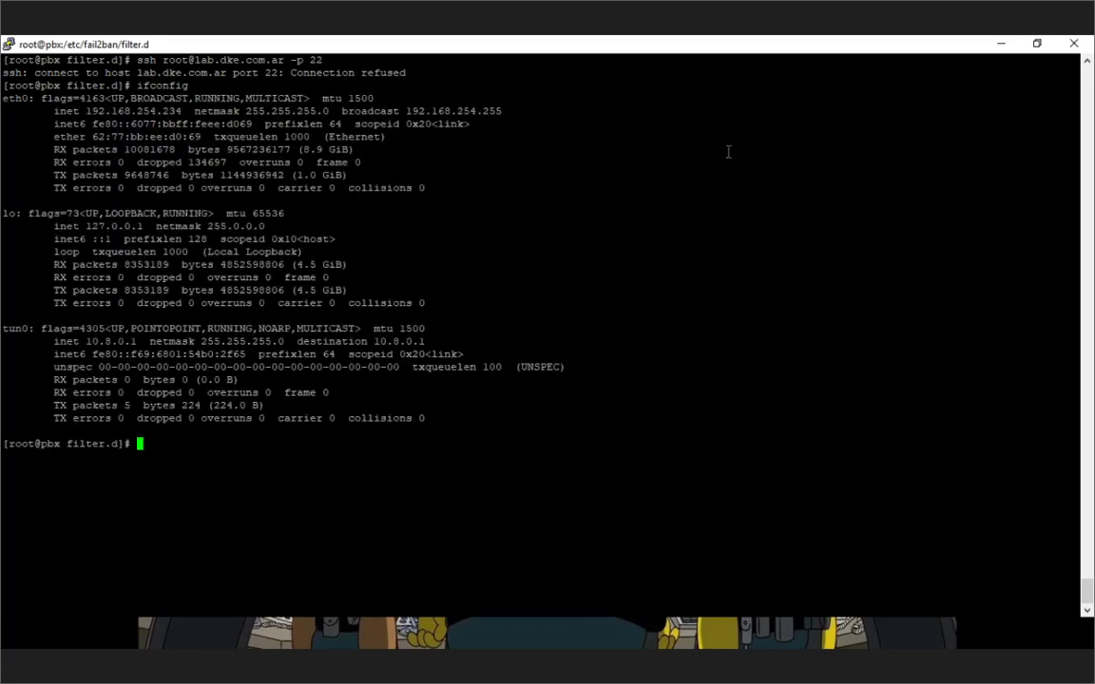
On root@freepbx, find the port 22-to-2222 iptables redirect in history and re-run it.
{"action": "left_click", "coordinate": [1000, 43]}
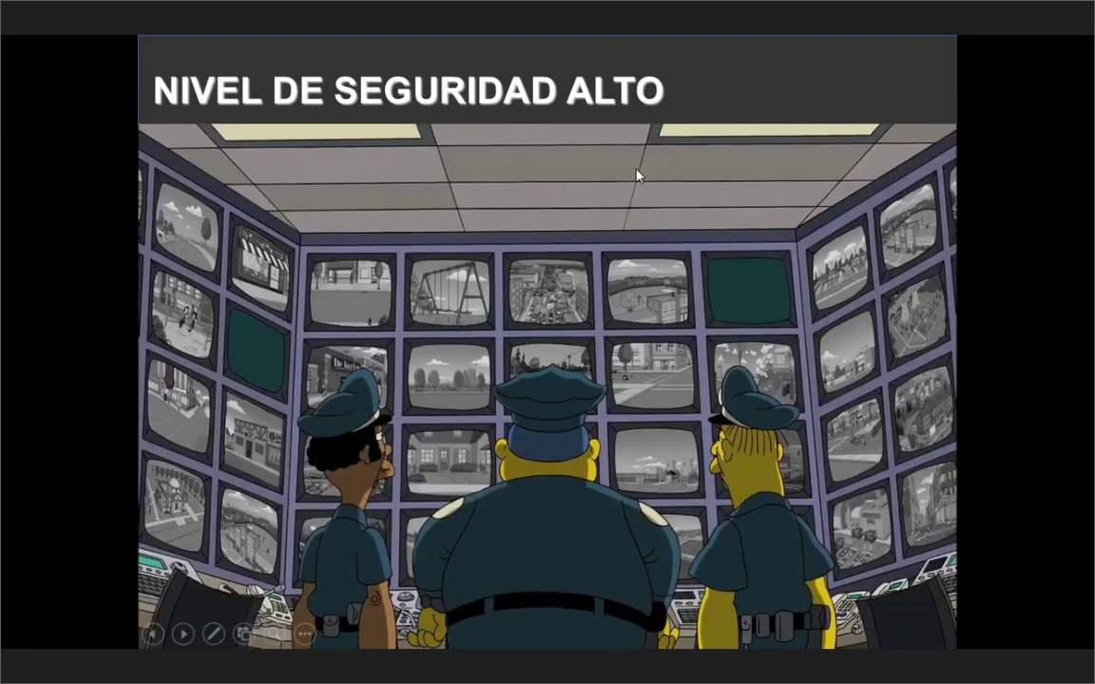
{"action": "key", "text": "alt+Tab"}
{"action": "key", "text": "alt+Tab"}
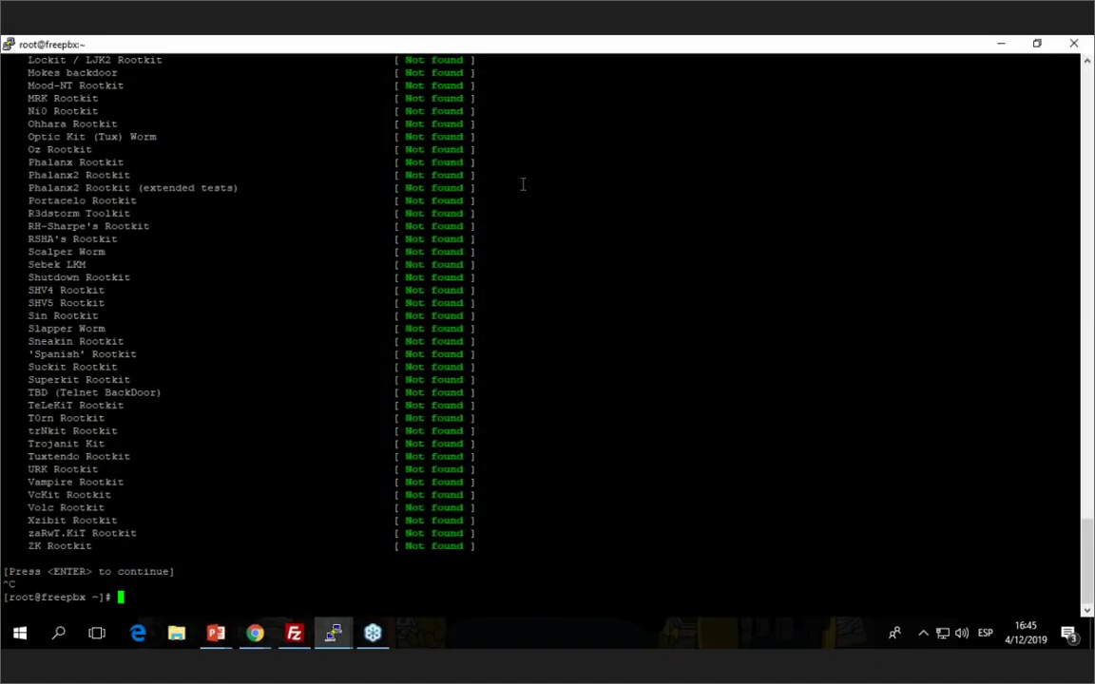
{"action": "key", "text": "ctrl+l"}
{"action": "type", "text": "histo"}
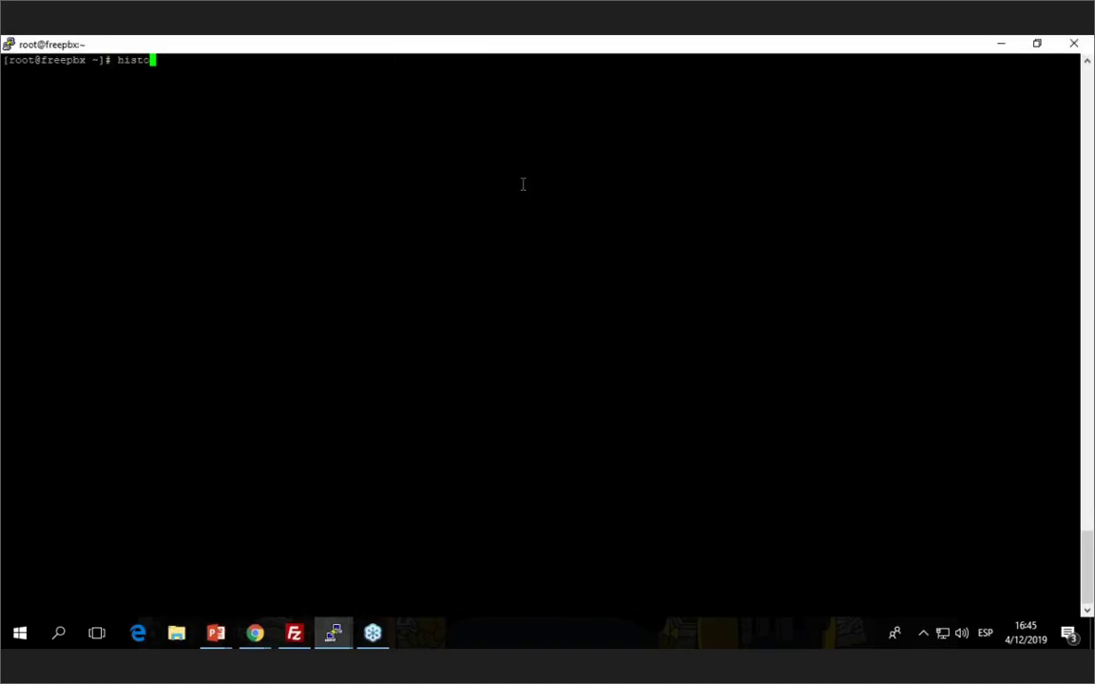
{"action": "type", "text": "ry |grep iptables"}
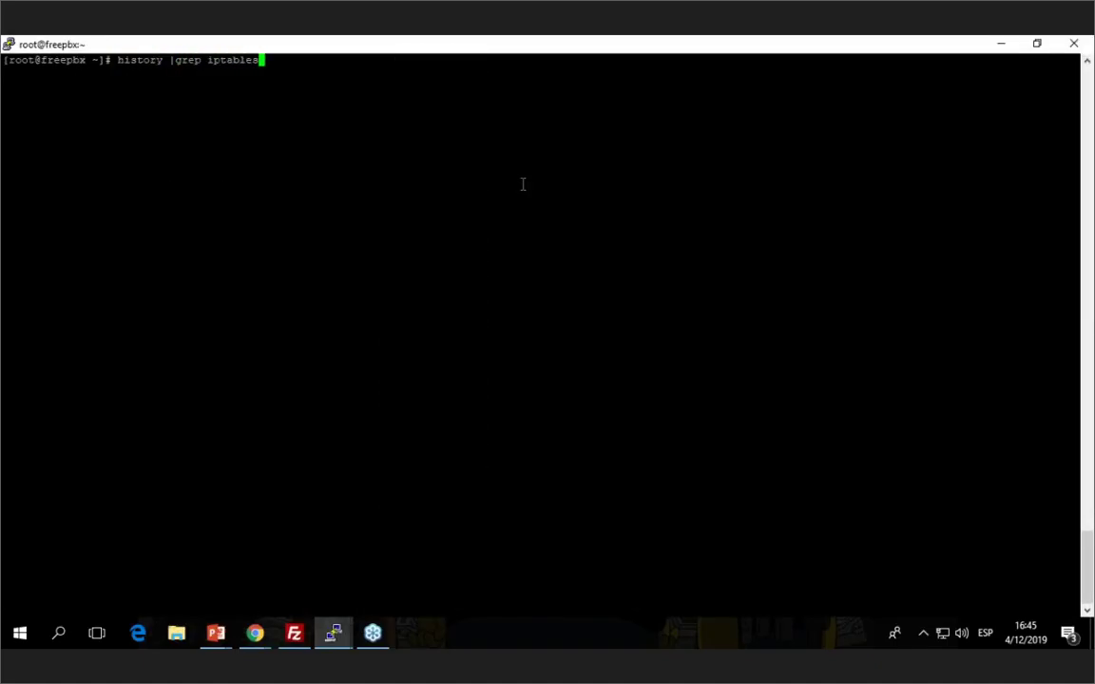
{"action": "key", "text": "Return"}
{"action": "left_click_drag", "start_coordinate": [523, 137], "coordinate": [47, 137]}
{"action": "right_click", "coordinate": [252, 237]}
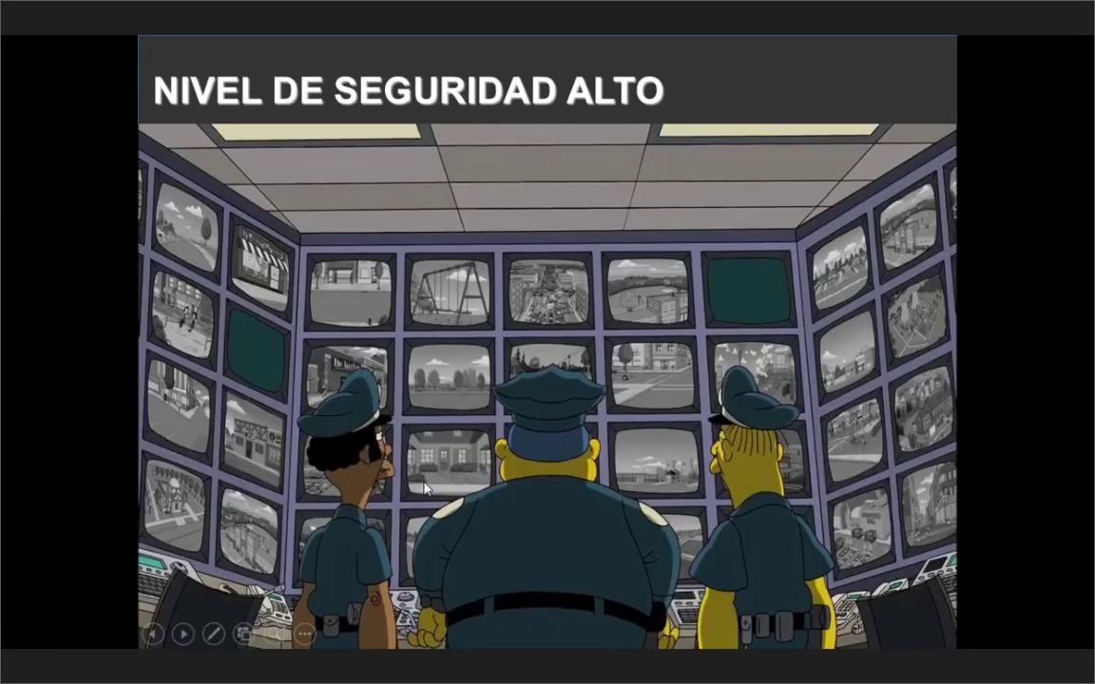
SSH as root to lab.dke.com.ar on port 22, accept the host key, and log into svr03.
{"action": "key", "text": "alt+Tab"}
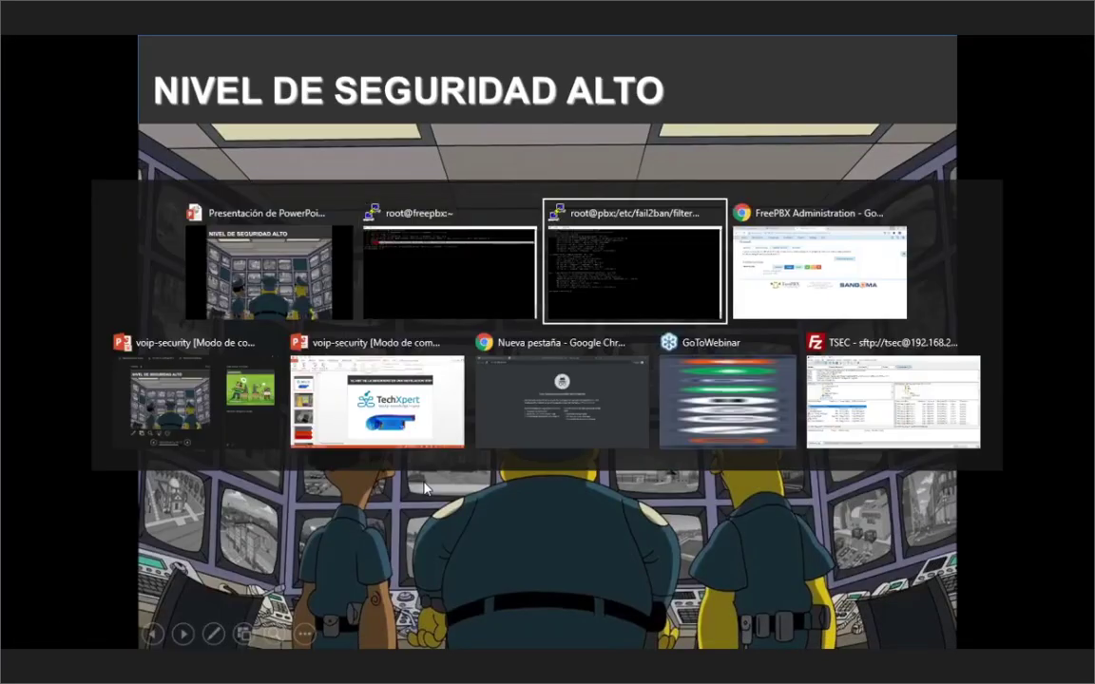
{"action": "key", "text": "Up"}
{"action": "key", "text": "Up"}
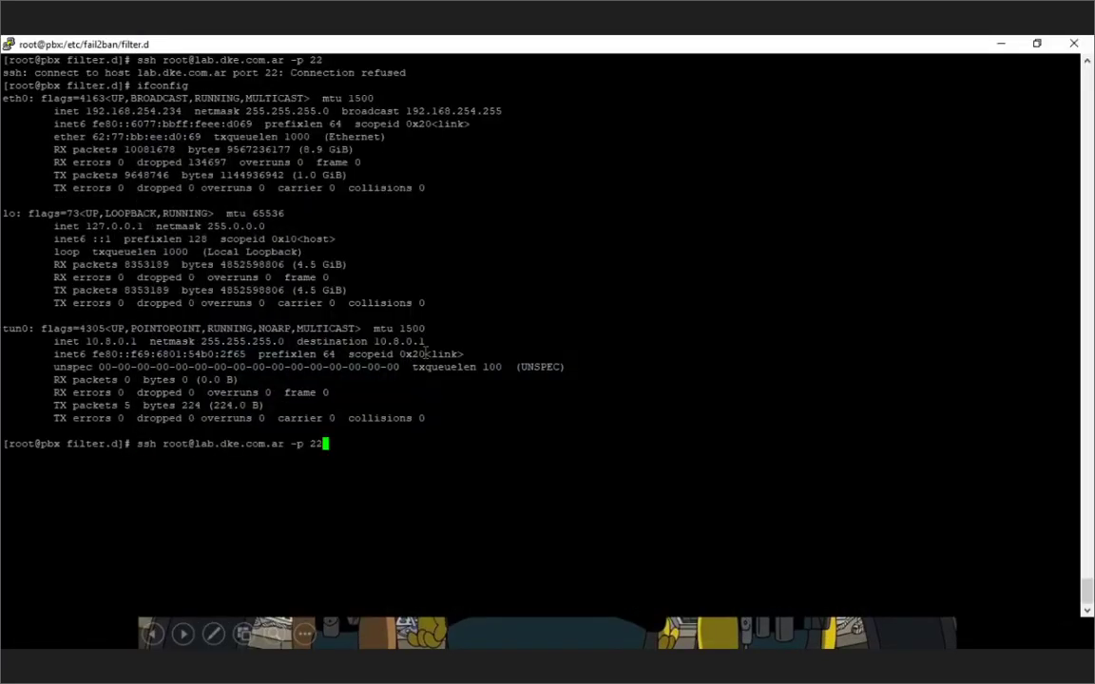
{"action": "key", "text": "Return"}
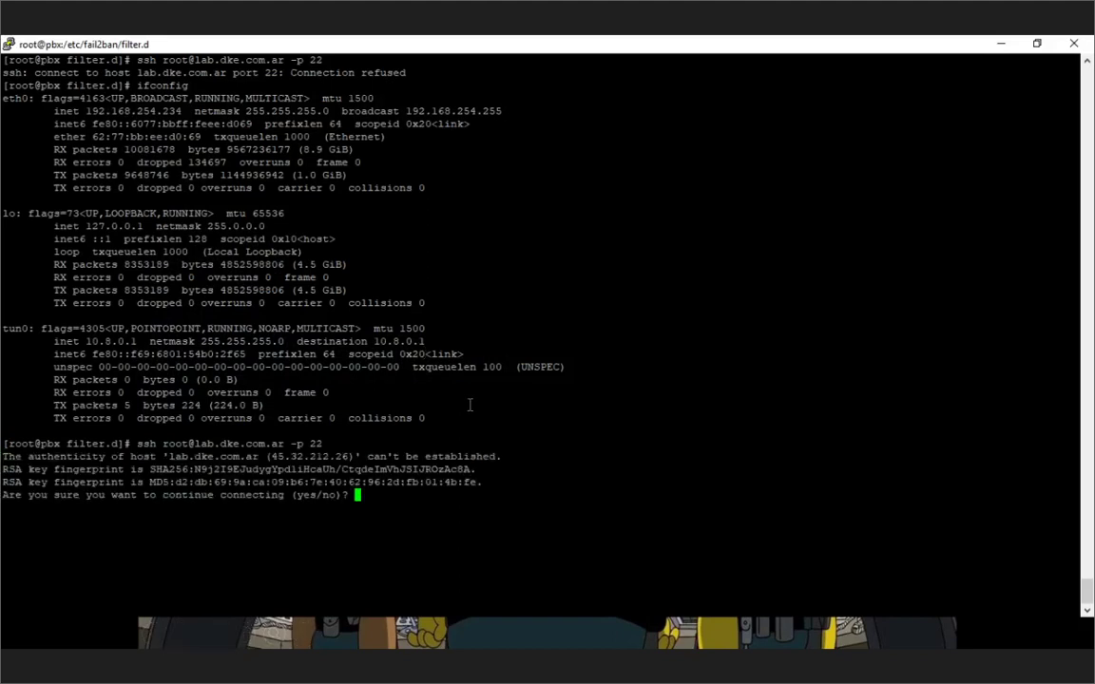
{"action": "type", "text": "yes"}
{"action": "key", "text": "Return"}
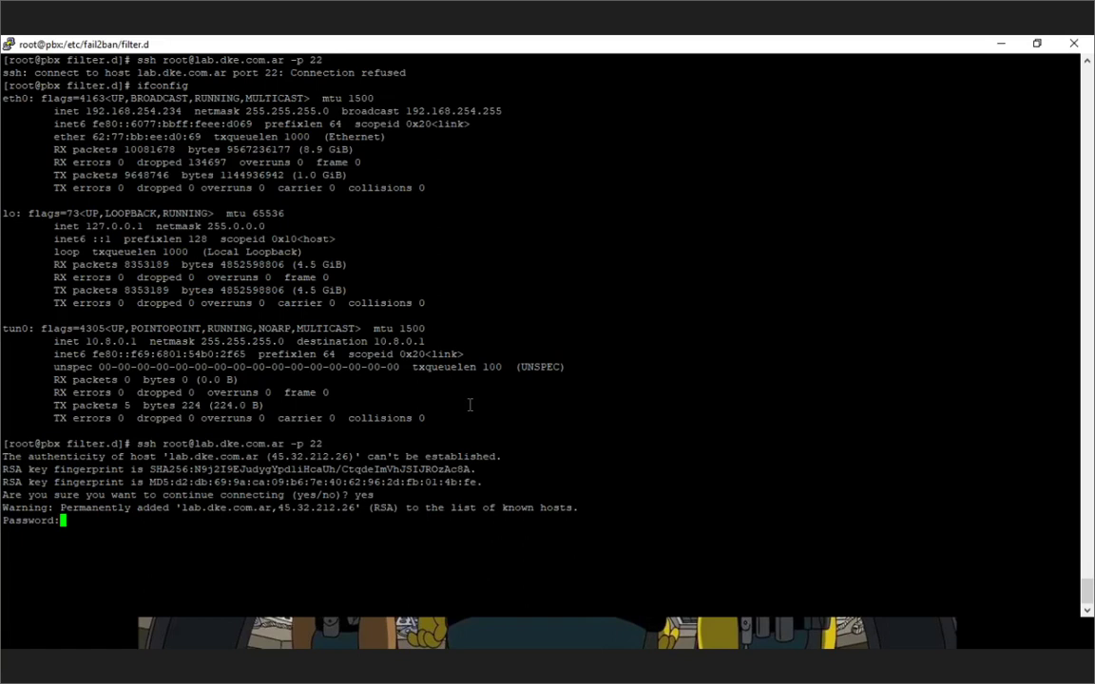
{"action": "key", "text": "Return"}
{"action": "key", "text": "Return"}
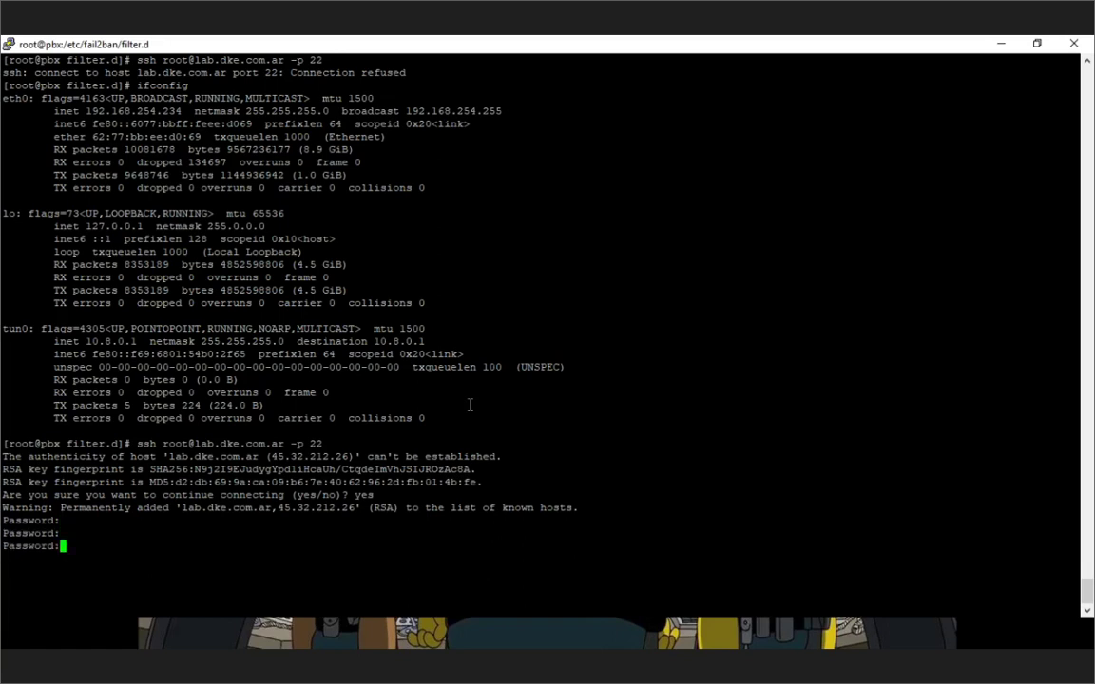
{"action": "key", "text": "Return"}
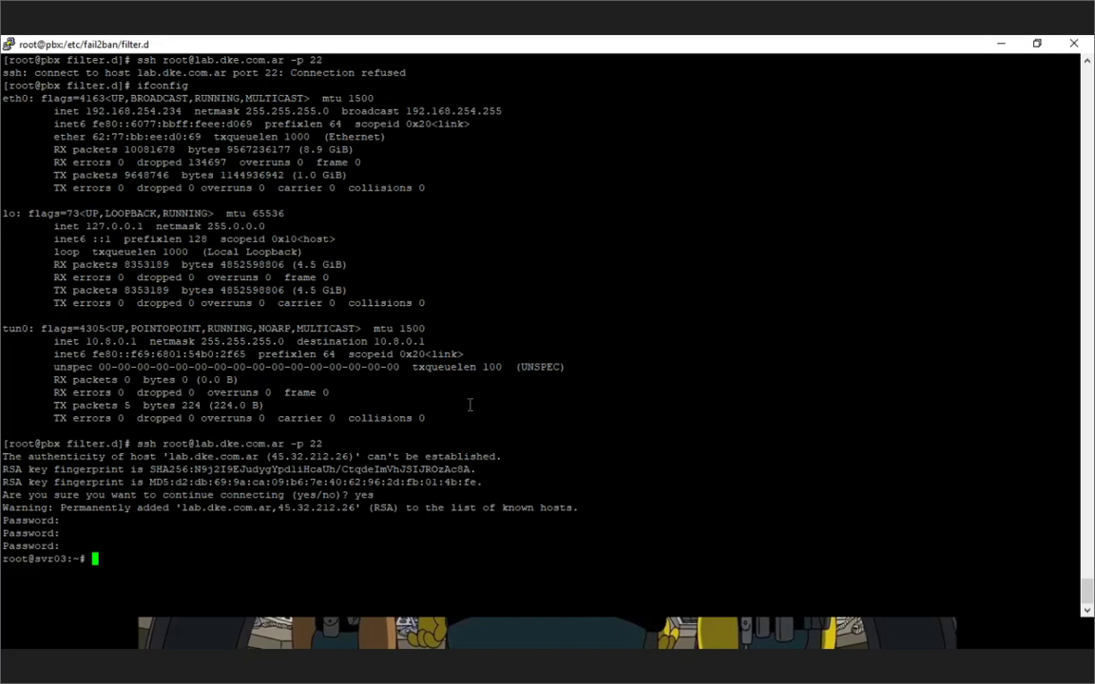
{"action": "key", "text": "ctrl+l"}
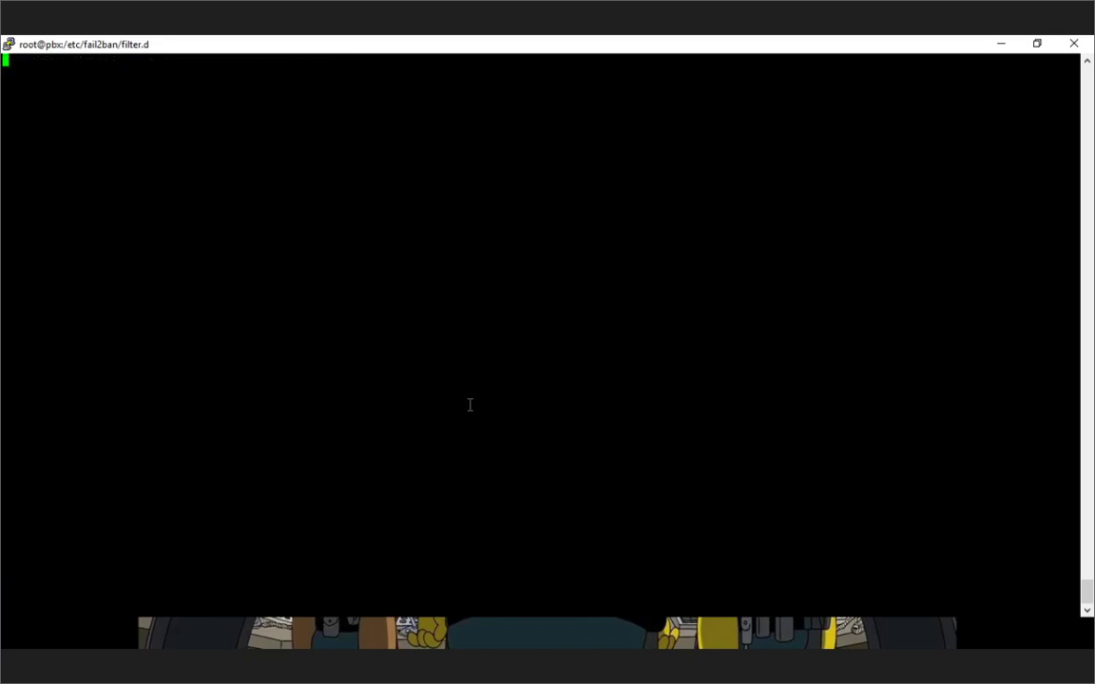
Confirm the session runs as root with whoami, then ping sangoma.com briefly.
{"action": "key", "text": "Return"}
{"action": "key", "text": "Return"}
{"action": "key", "text": "Return"}
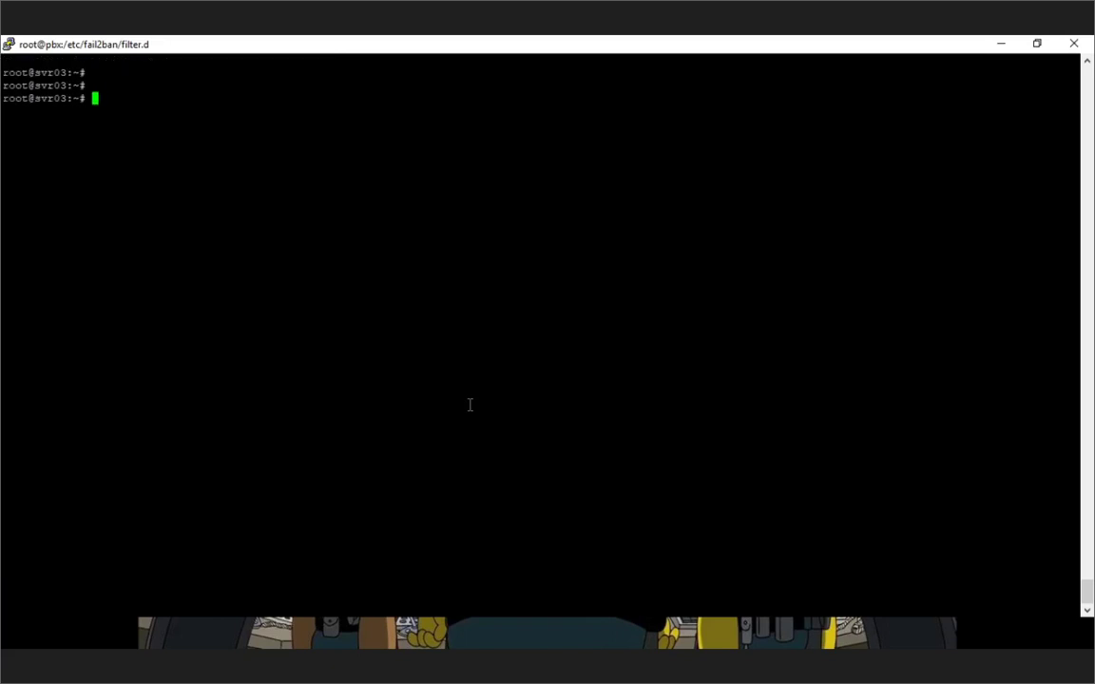
{"action": "type", "text": "whoami"}
{"action": "key", "text": "Return"}
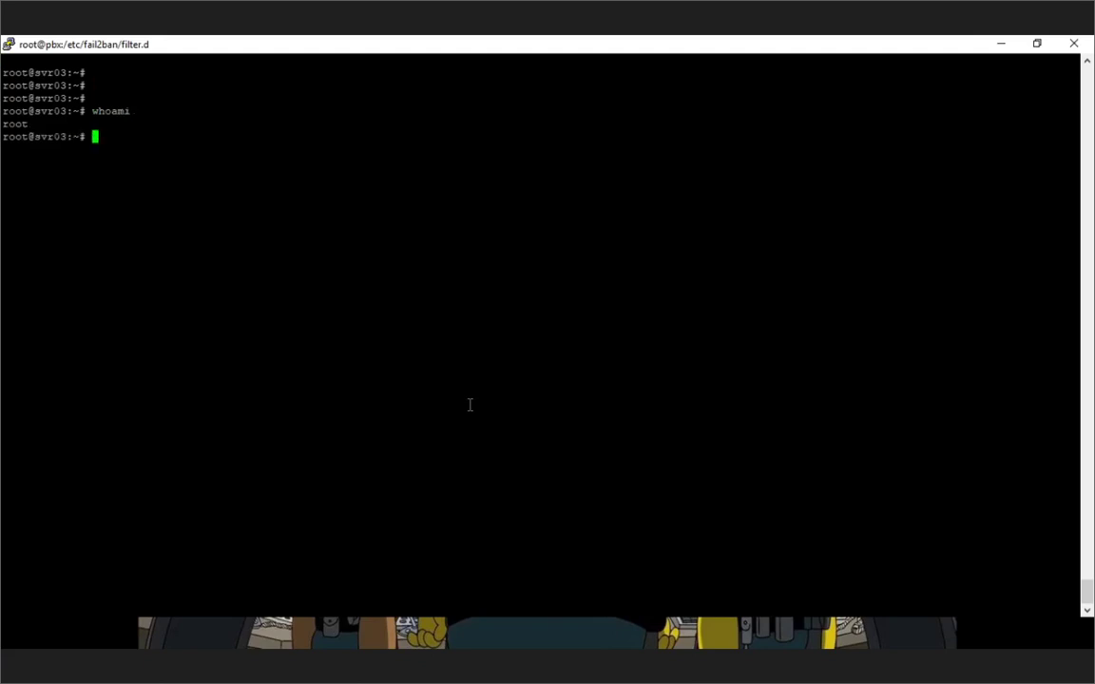
{"action": "type", "text": "ping sangoma.com"}
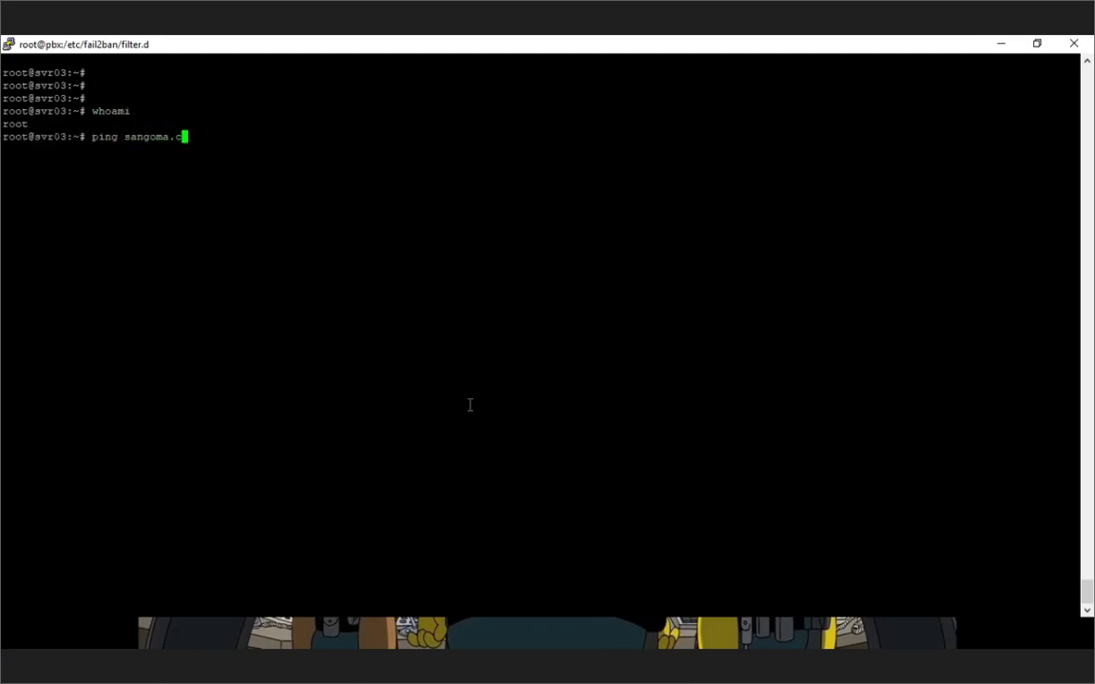
{"action": "key", "text": "Return"}
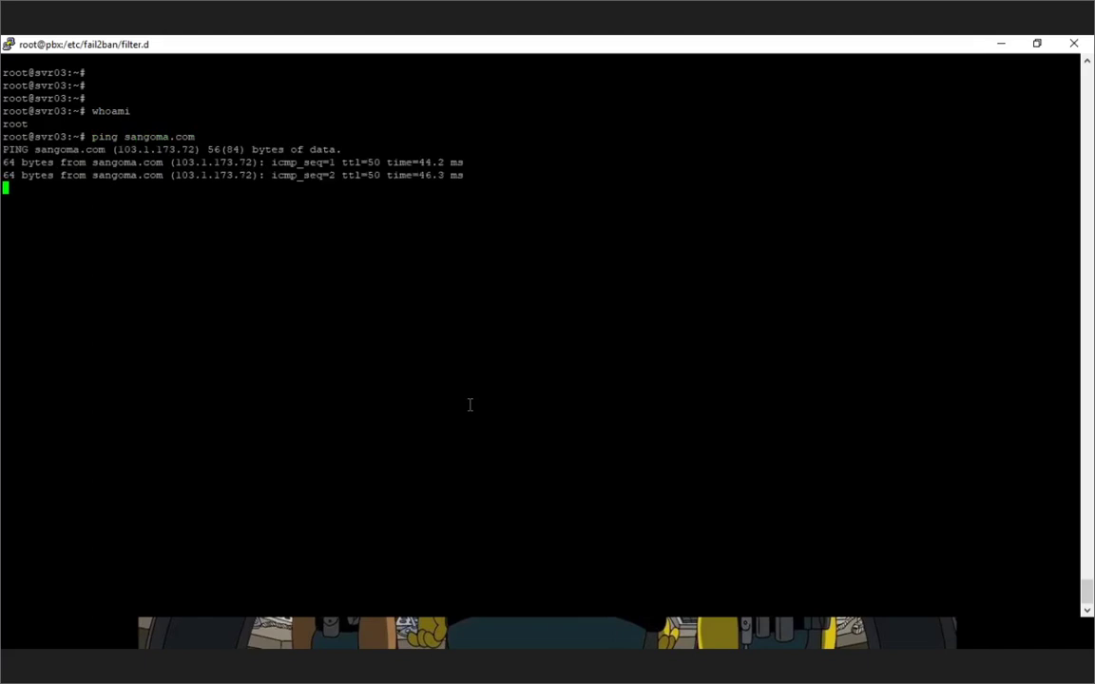
{"action": "key", "text": "ctrl+c"}
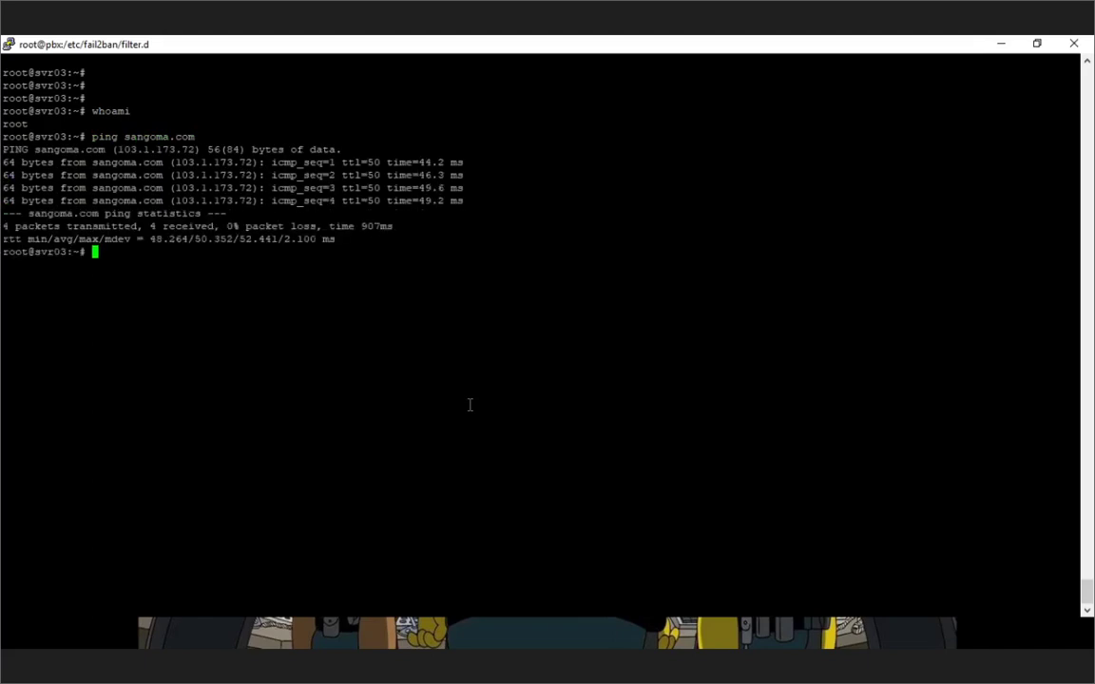
Install the elhacker package with apt-get and list user accounts from /etc/passwd.
{"action": "type", "text": "apt-get install elhacker"}
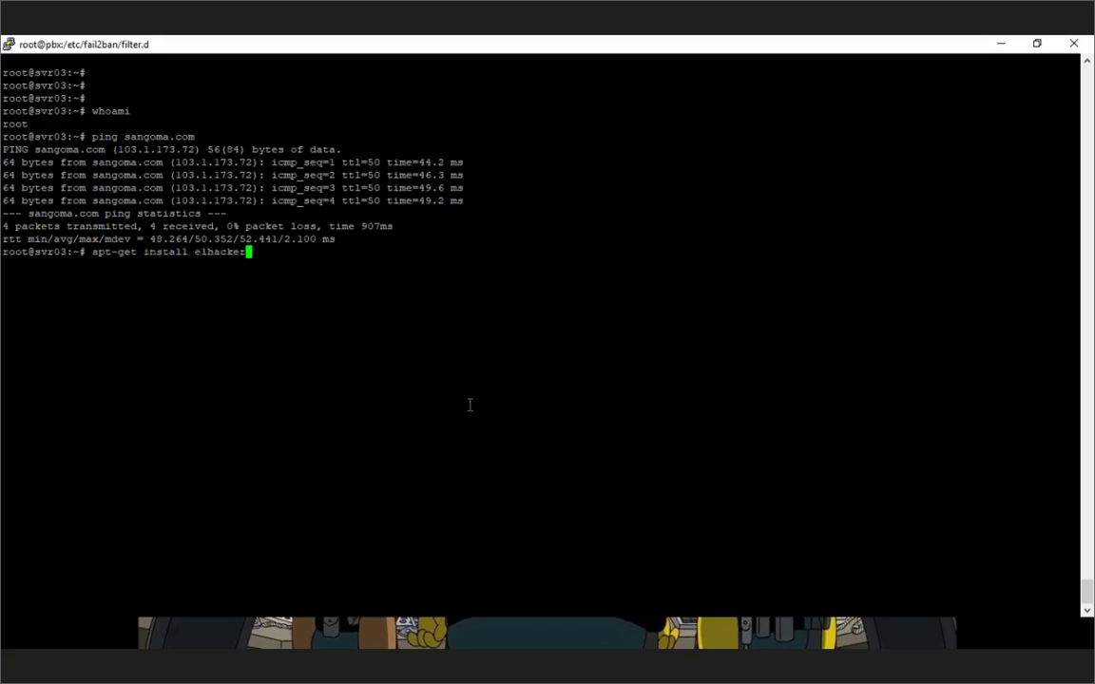
{"action": "key", "text": "Return"}
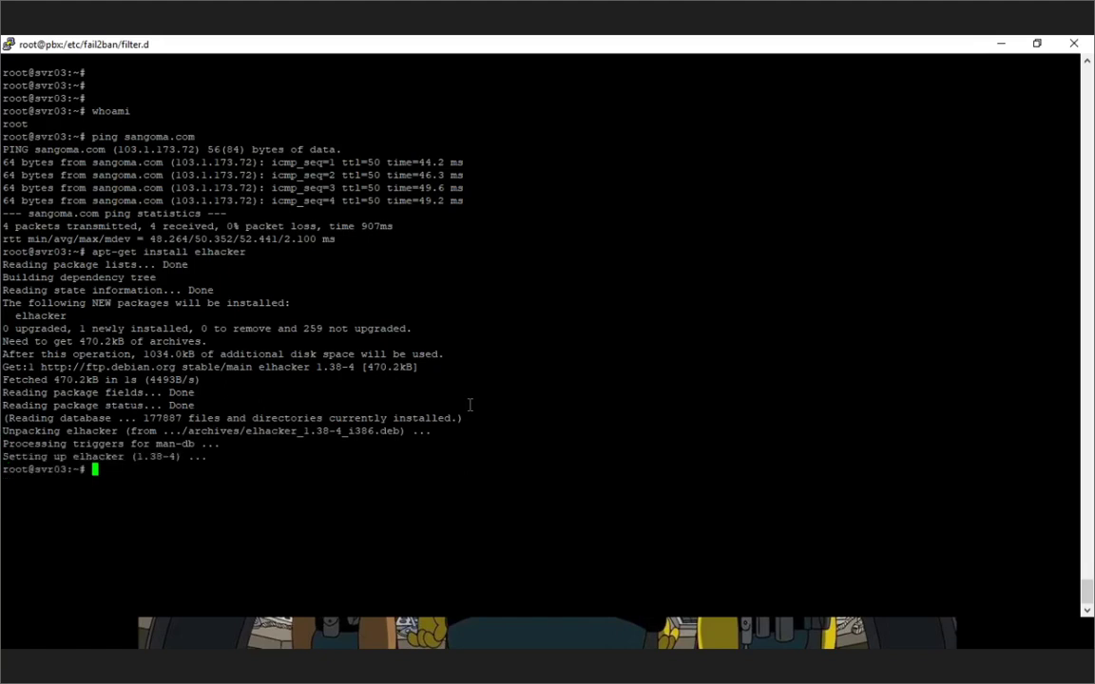
{"action": "type", "text": "cat /etc/passwd"}
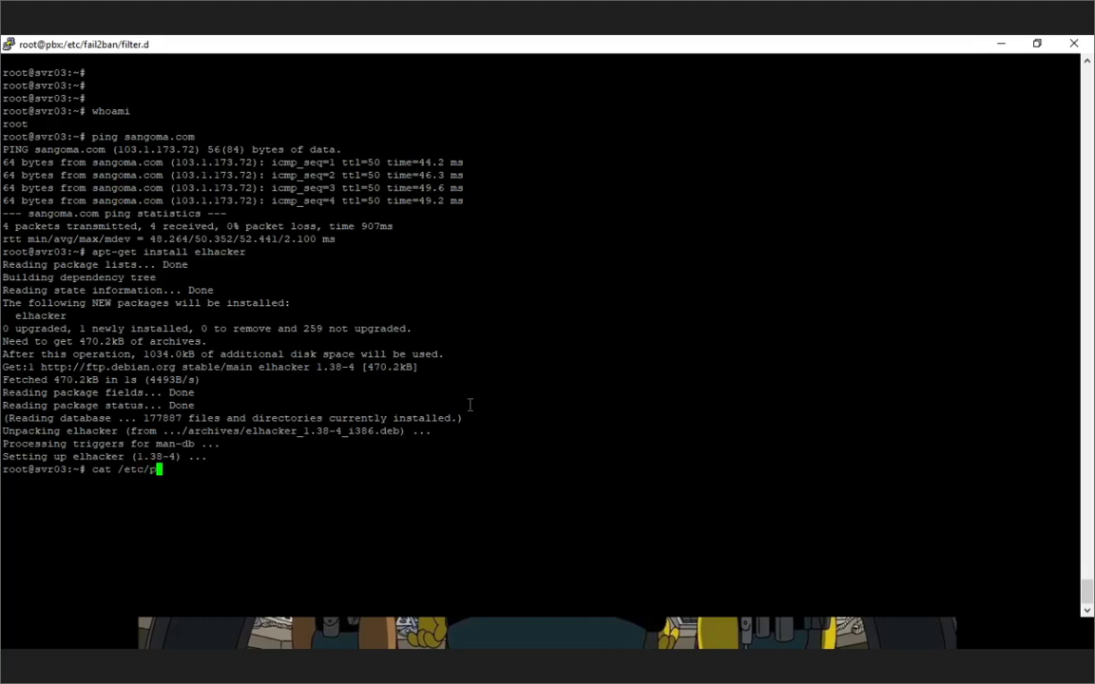
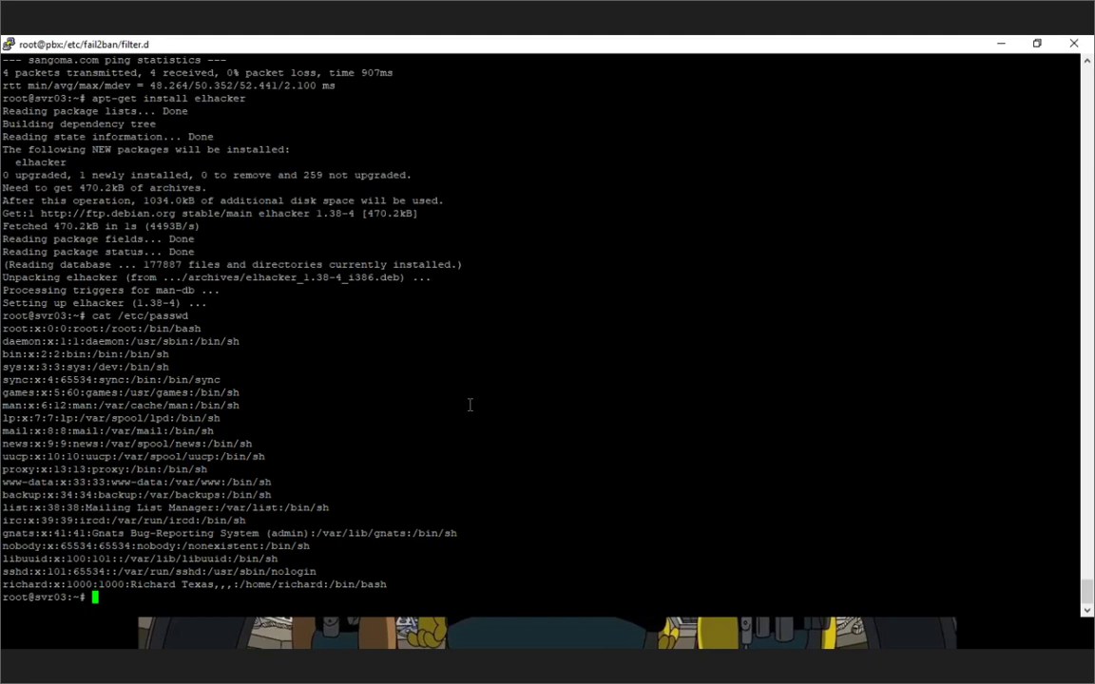
Minimize the PuTTY server terminal and switch to the Chrome window.
{"action": "left_click", "coordinate": [1000, 44]}
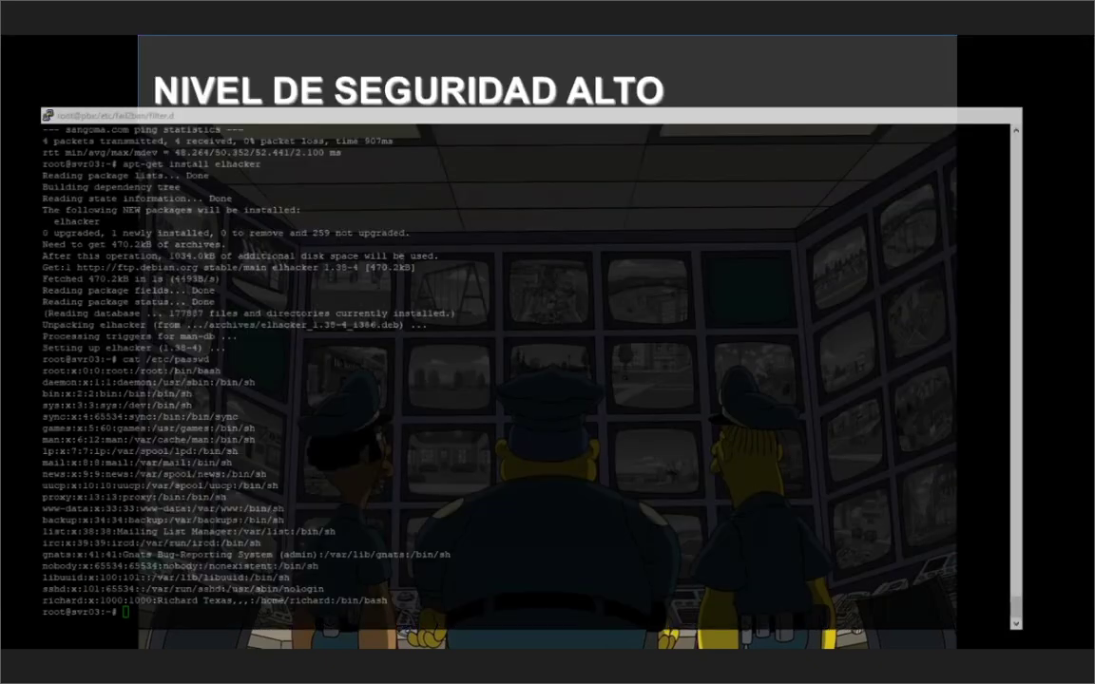
{"action": "key", "text": "alt+Tab"}
{"action": "key", "text": "alt+Tab"}
{"action": "key", "text": "alt+Tab"}
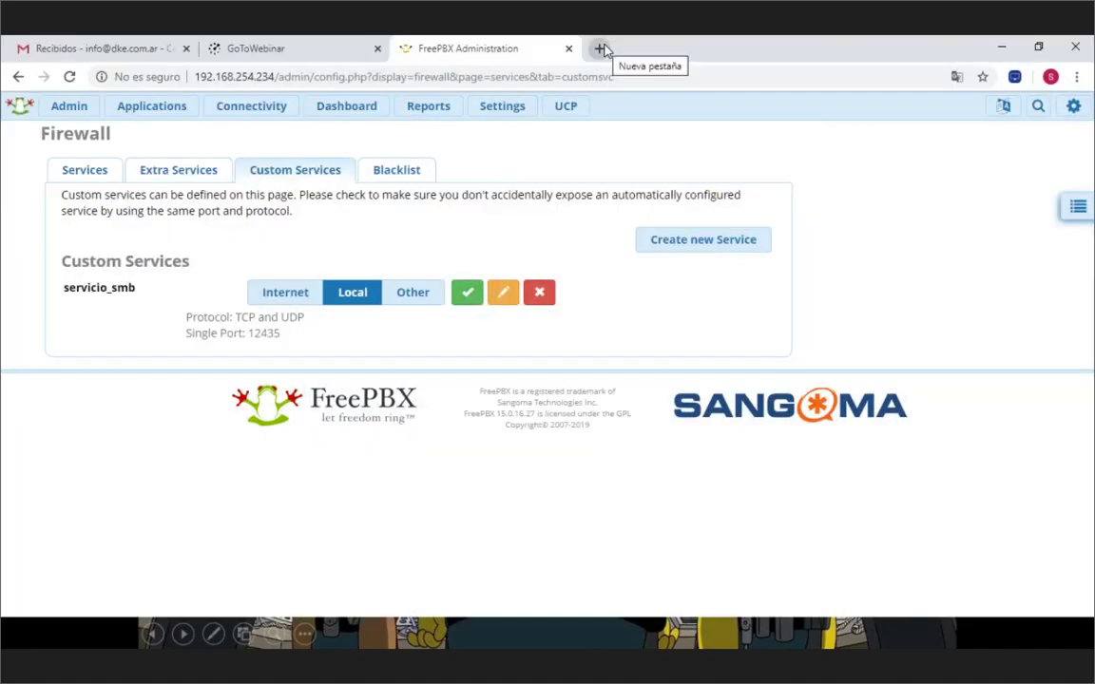
In a new Chrome tab, search Google for 'index of putty.exe'.
{"action": "left_click", "coordinate": [600, 49]}
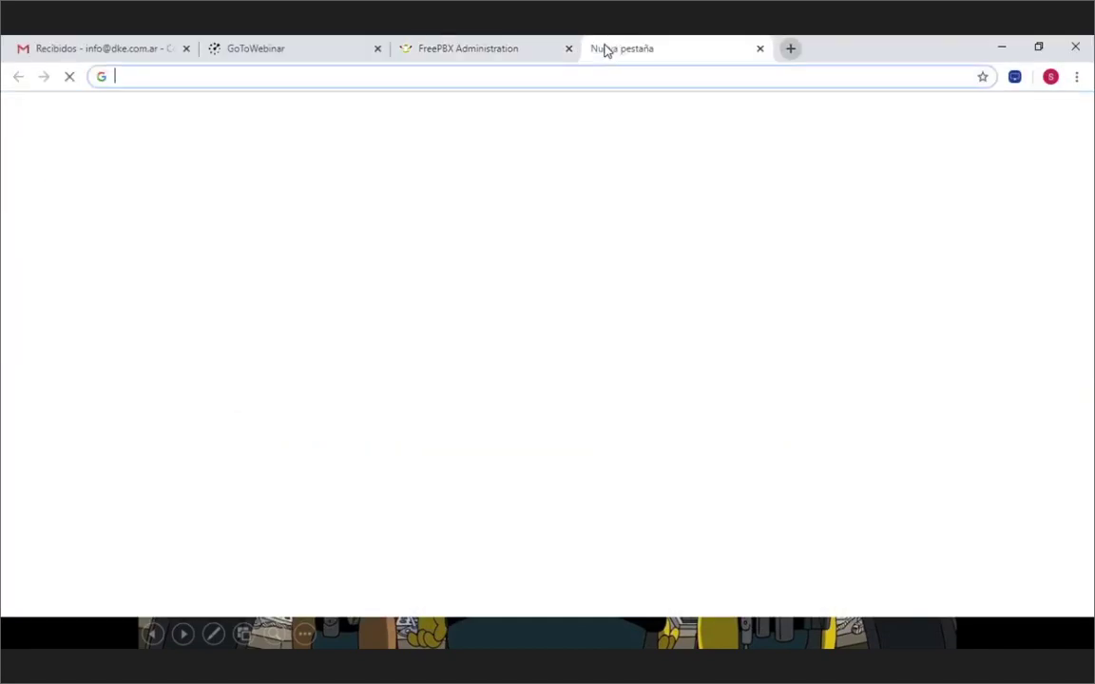
{"action": "type", "text": "idnex of"}
{"action": "key", "text": "BackSpace"}
{"action": "key", "text": "BackSpace"}
{"action": "key", "text": "BackSpace"}
{"action": "key", "text": "BackSpace"}
{"action": "key", "text": "BackSpace"}
{"action": "key", "text": "BackSpace"}
{"action": "key", "text": "BackSpace"}
{"action": "key", "text": "BackSpace"}
{"action": "type", "text": "i"}
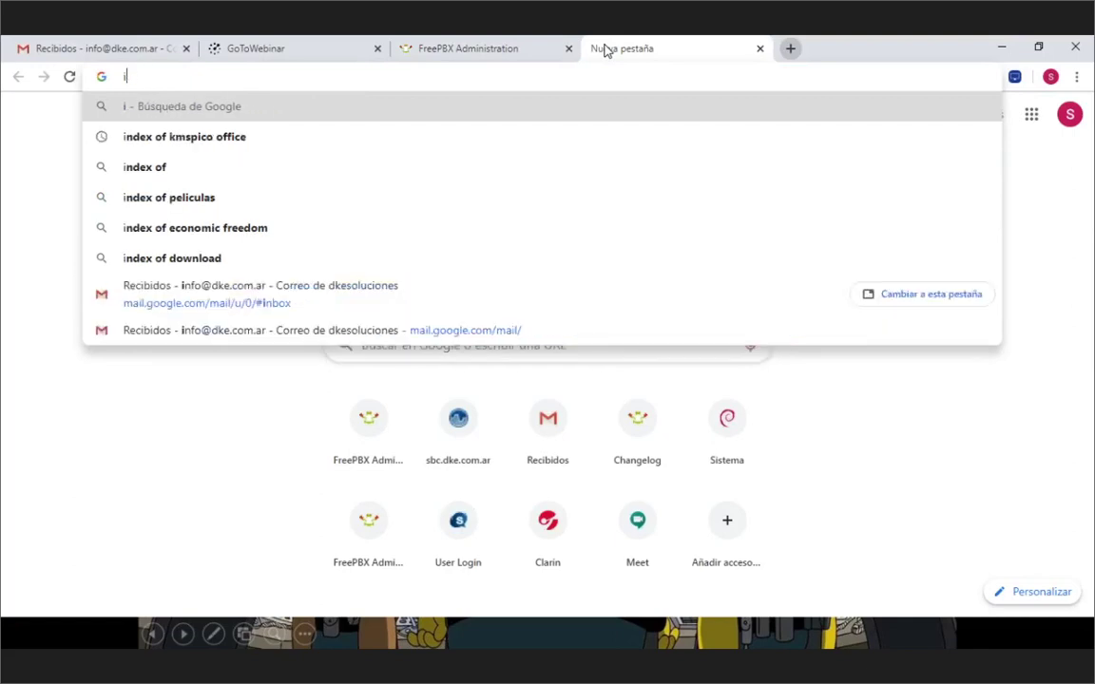
{"action": "type", "text": "ndex of kmspico office"}
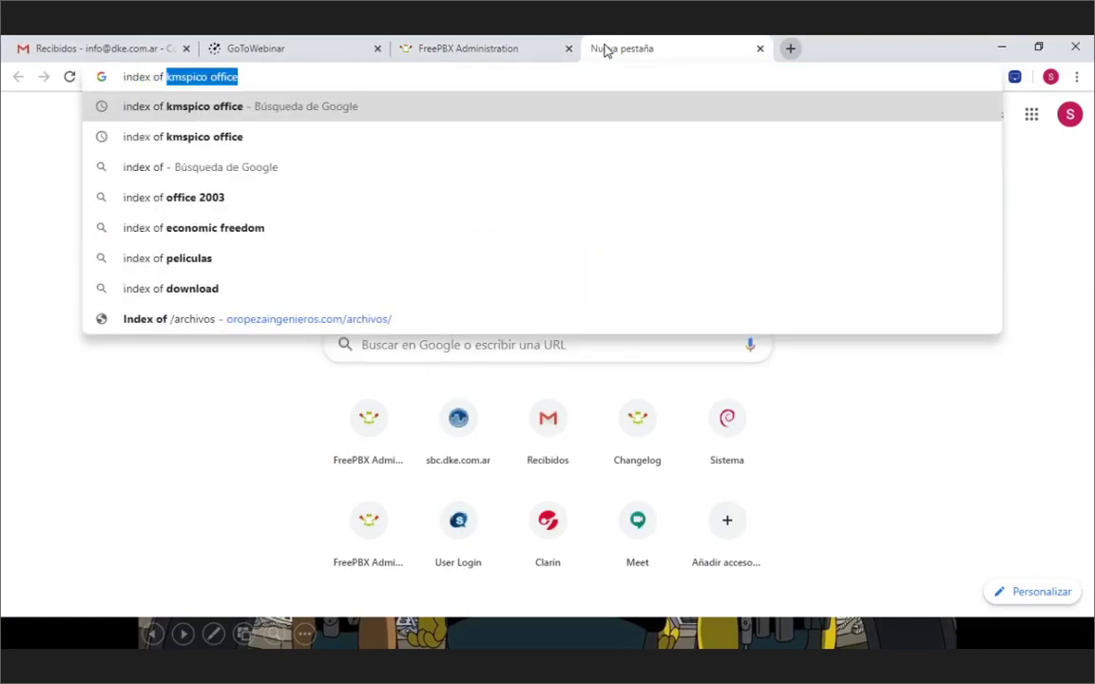
{"action": "key", "text": "Right"}
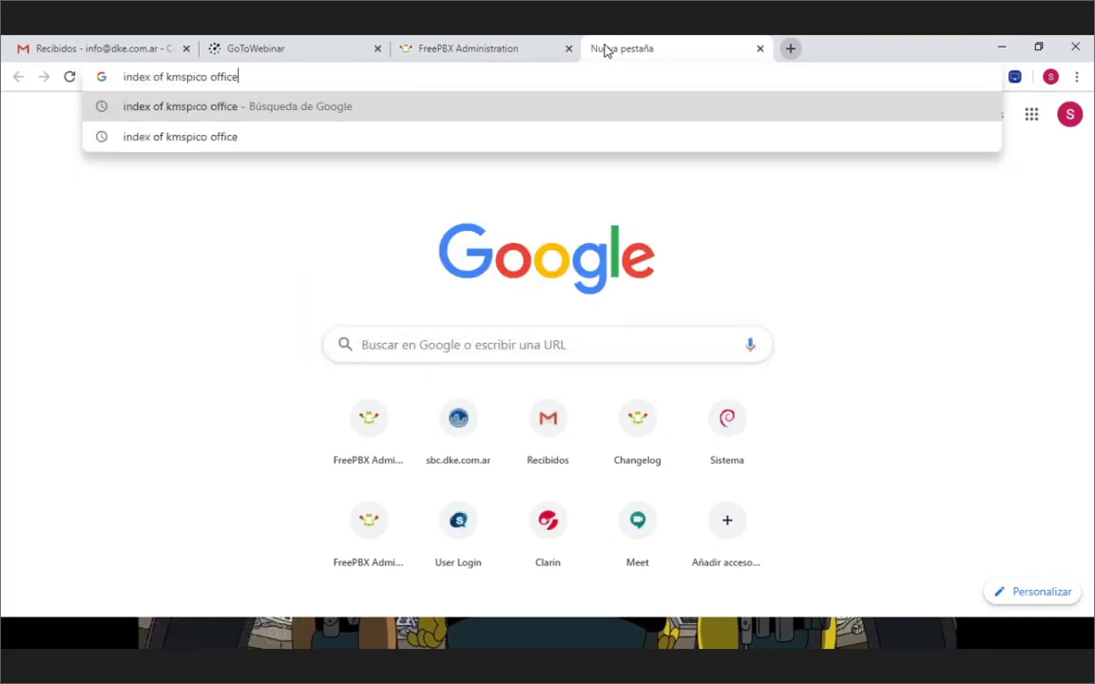
{"action": "key", "text": "BackSpace"}
{"action": "key", "text": "BackSpace"}
{"action": "key", "text": "BackSpace"}
{"action": "key", "text": "BackSpace"}
{"action": "key", "text": "BackSpace"}
{"action": "key", "text": "BackSpace"}
{"action": "key", "text": "BackSpace"}
{"action": "key", "text": "BackSpace"}
{"action": "key", "text": "BackSpace"}
{"action": "key", "text": "BackSpace"}
{"action": "key", "text": "BackSpace"}
{"action": "key", "text": "BackSpace"}
{"action": "key", "text": "BackSpace"}
{"action": "key", "text": "BackSpace"}
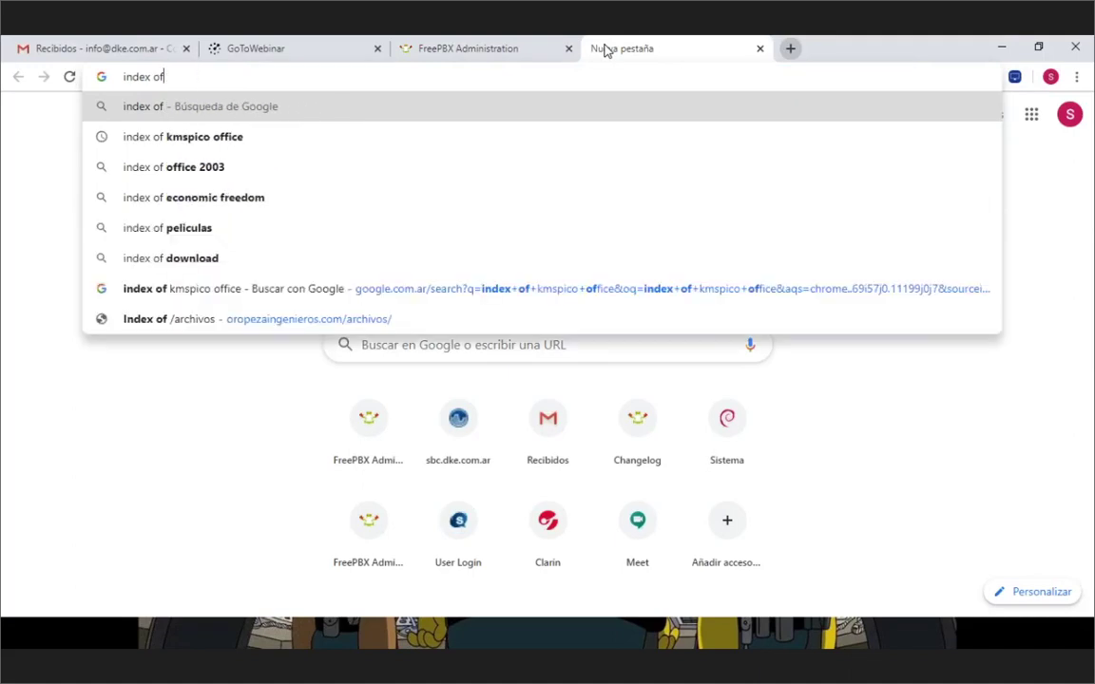
{"action": "type", "text": "putty.exe"}
{"action": "key", "text": "Return"}
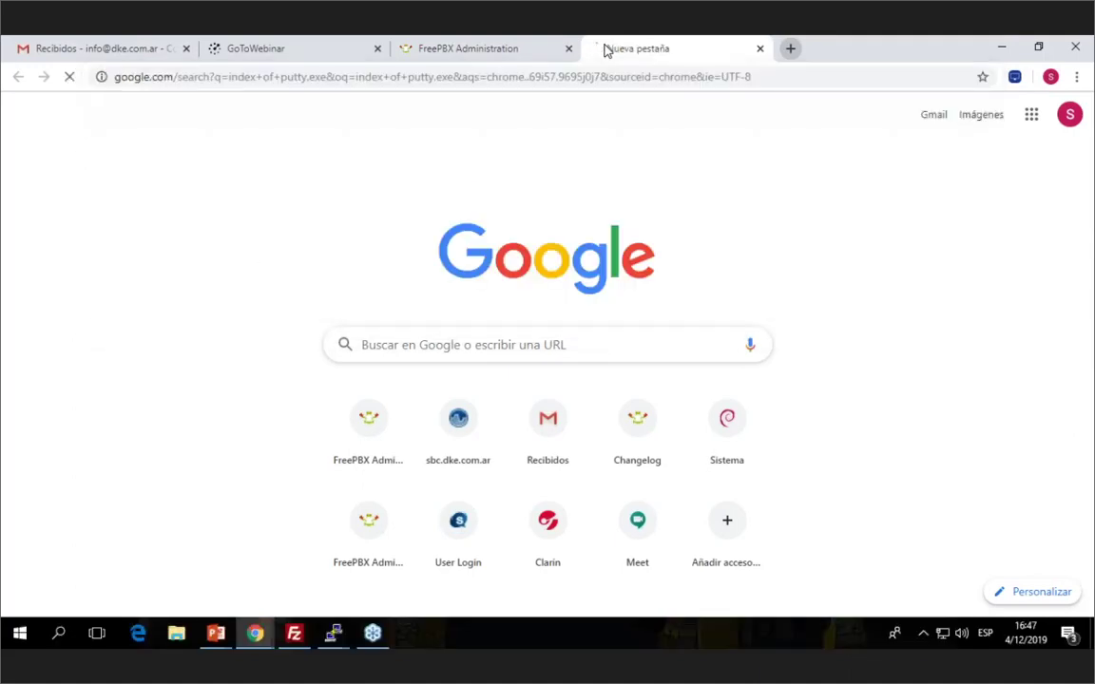
Open the earth.li PuTTY 0.63 x86 index and copy the plink.exe link address.
{"action": "left_click", "coordinate": [356, 243]}
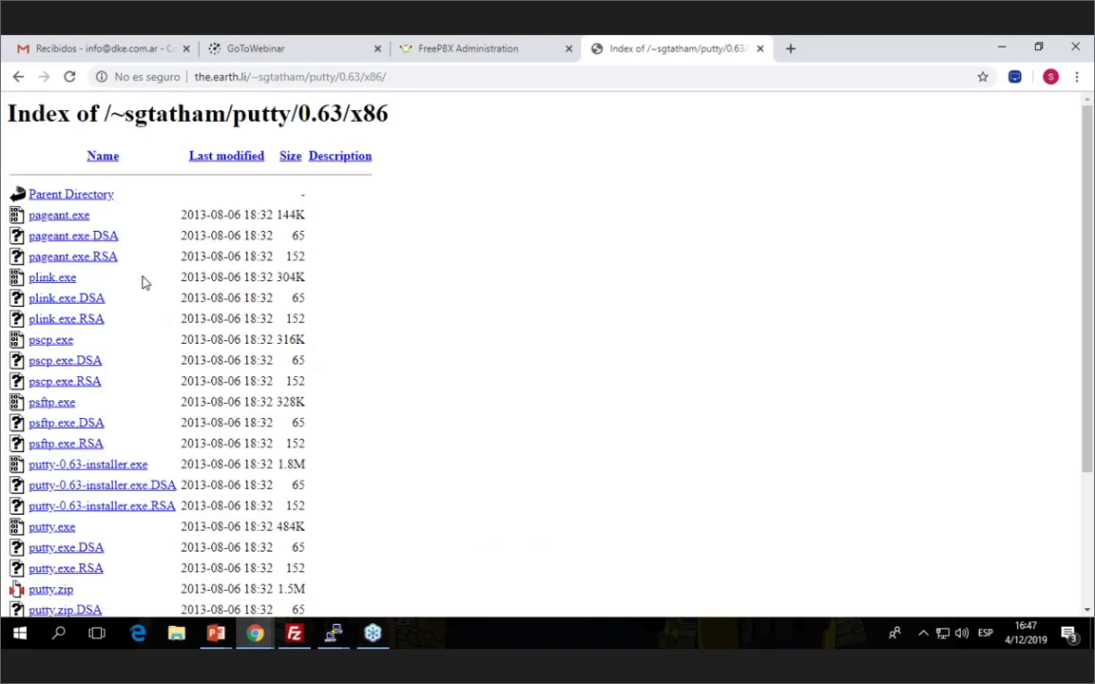
{"action": "right_click", "coordinate": [54, 281]}
{"action": "left_click", "coordinate": [98, 375]}
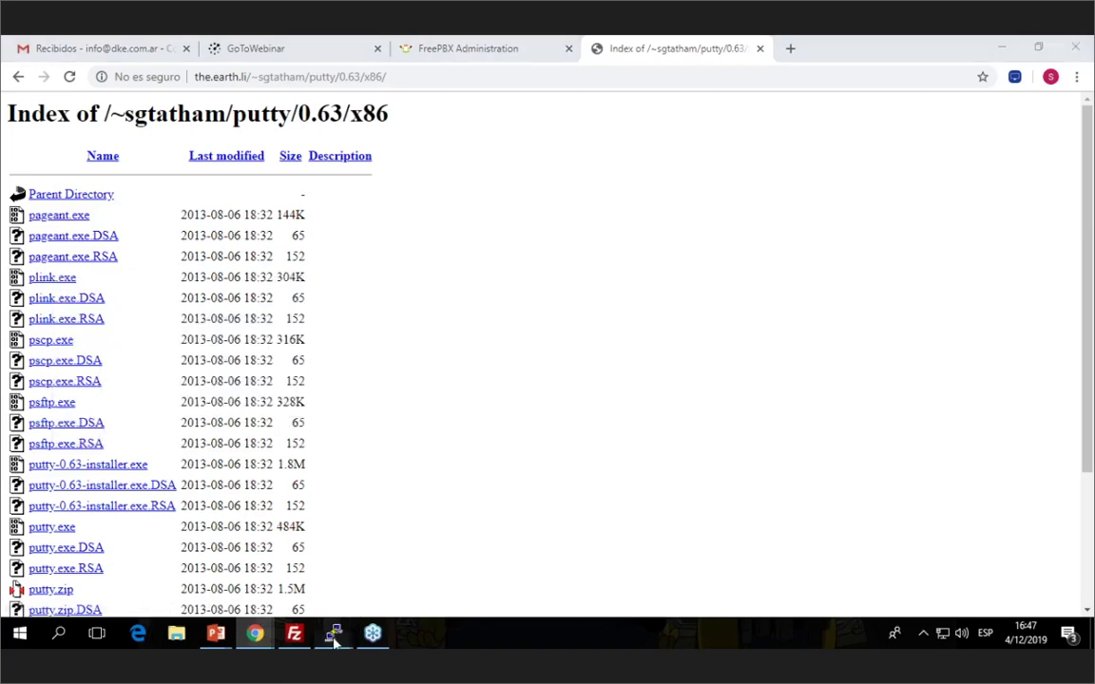
Clear the terminal and wget the copied plink.exe URL onto the server.
{"action": "mouse_move", "coordinate": [332, 631]}
{"action": "left_click", "coordinate": [274, 566]}
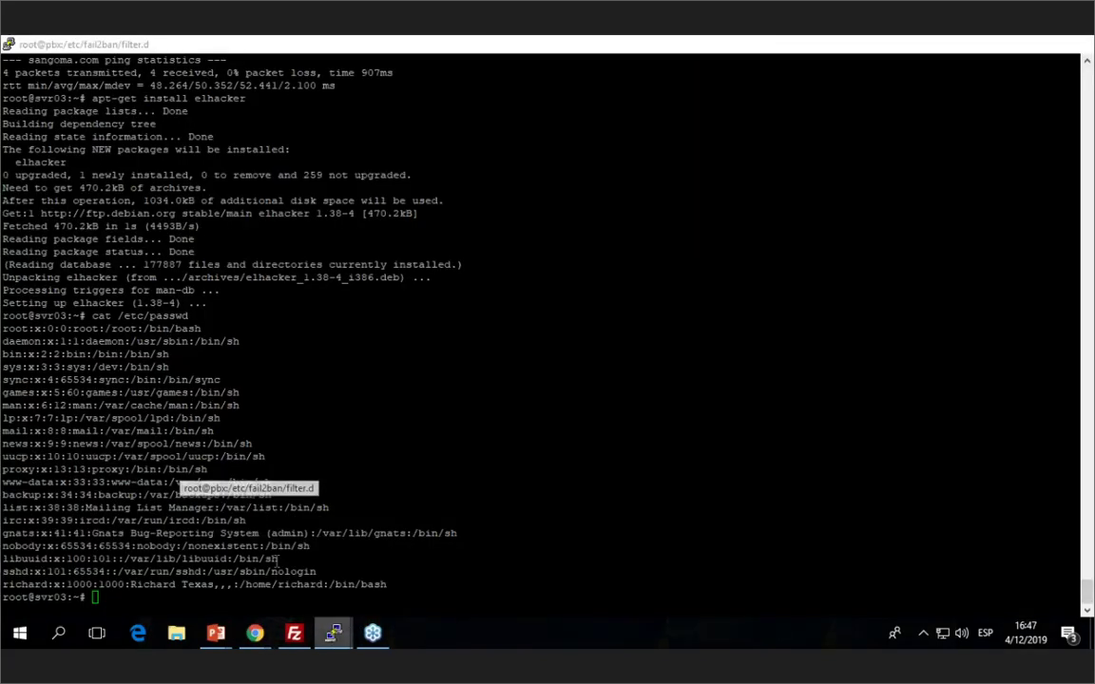
{"action": "type", "text": "clear"}
{"action": "key", "text": "Return"}
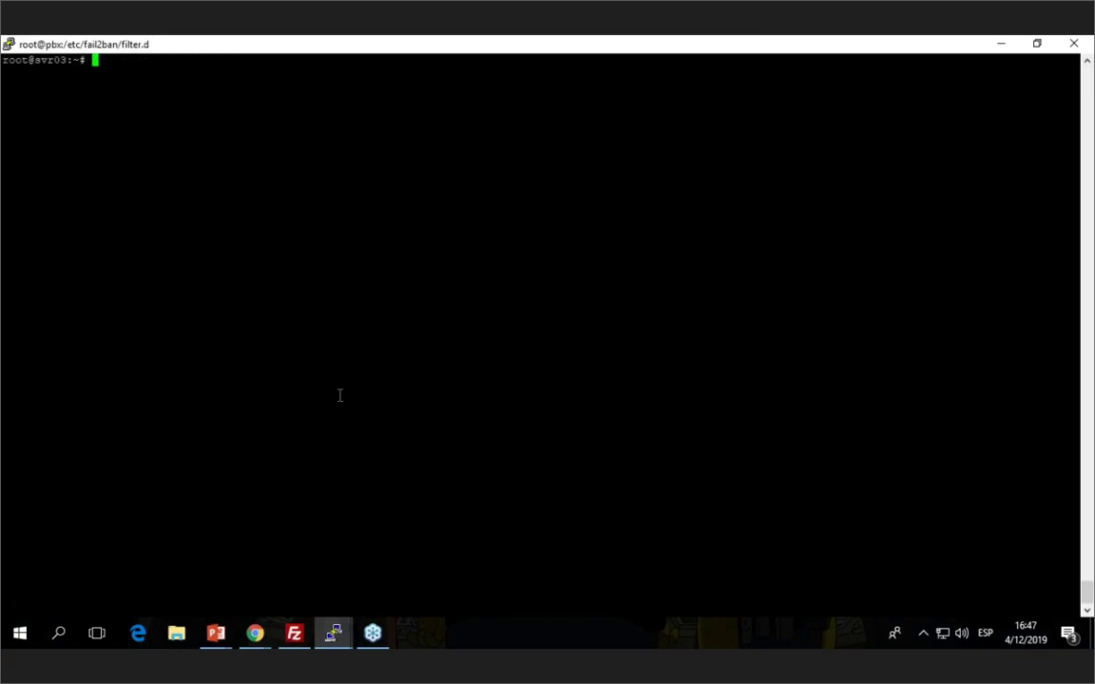
{"action": "type", "text": "wget"}
{"action": "right_click", "coordinate": [372, 318]}
{"action": "key", "text": "Return"}
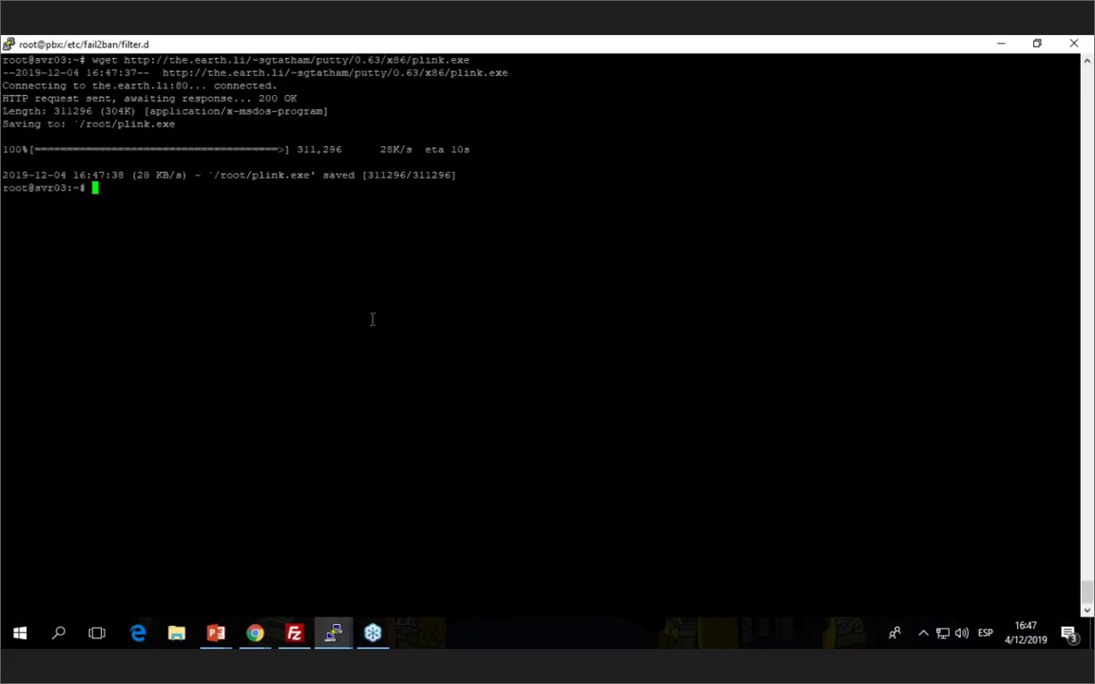
Bring the svr03 terminal forward and minimize it.
{"action": "left_click", "coordinate": [338, 632]}
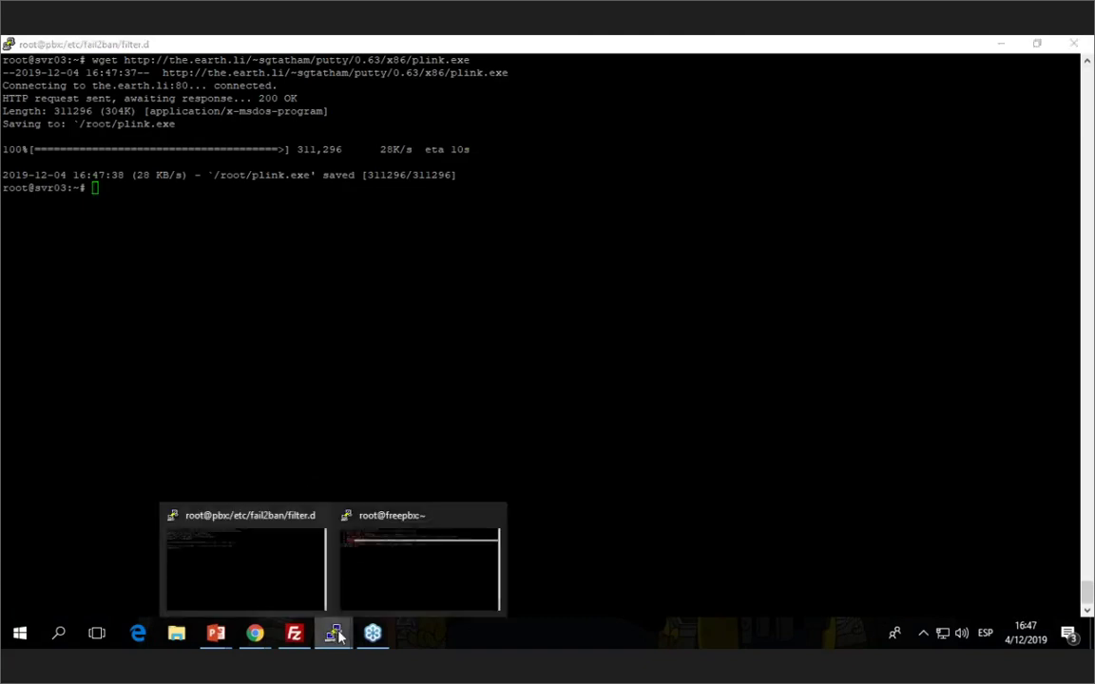
{"action": "left_click", "coordinate": [290, 574]}
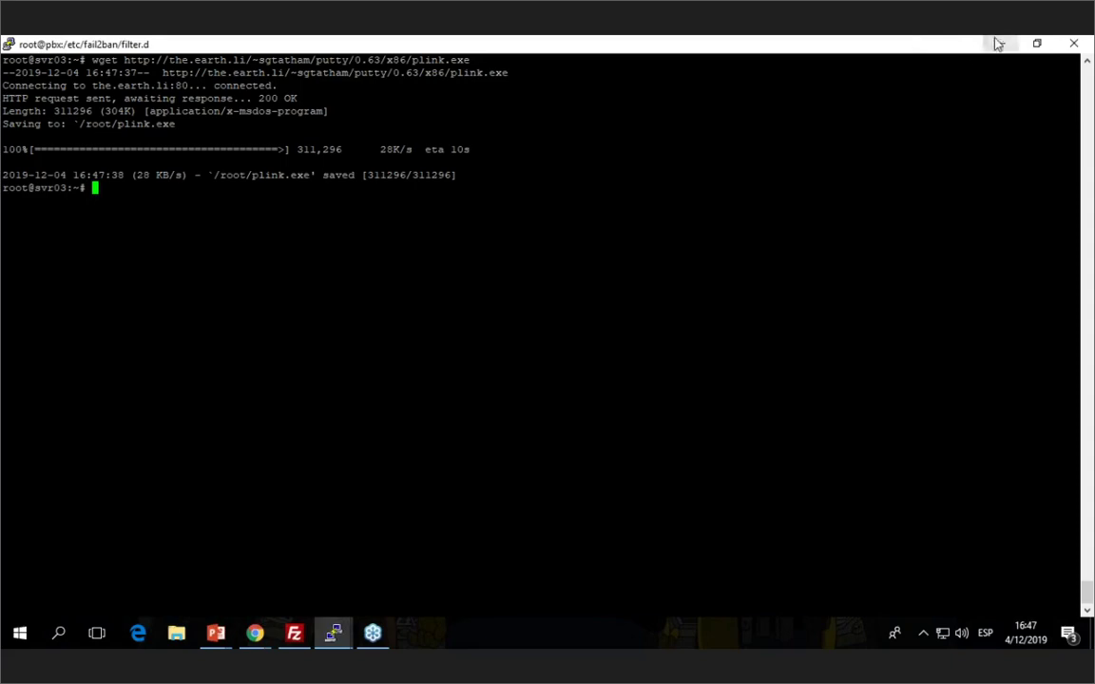
{"action": "left_click", "coordinate": [998, 44]}
On the freepbx terminal, change into /home/kippo/kippo/ and list its contents.
{"action": "left_click", "coordinate": [332, 631]}
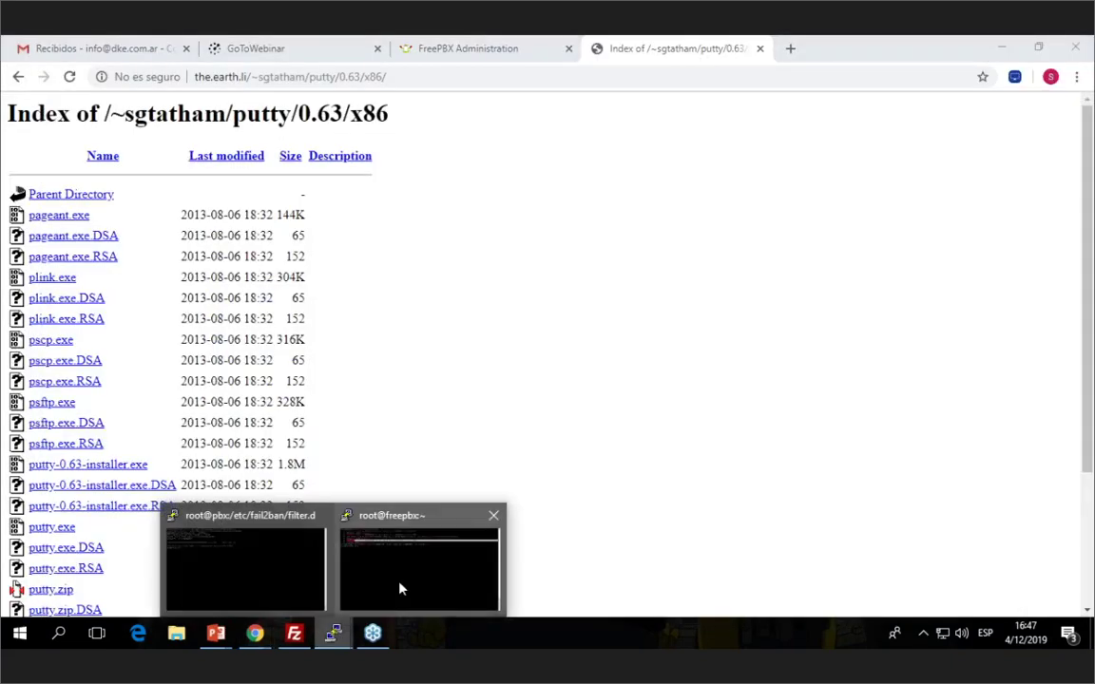
{"action": "mouse_move", "coordinate": [373, 589]}
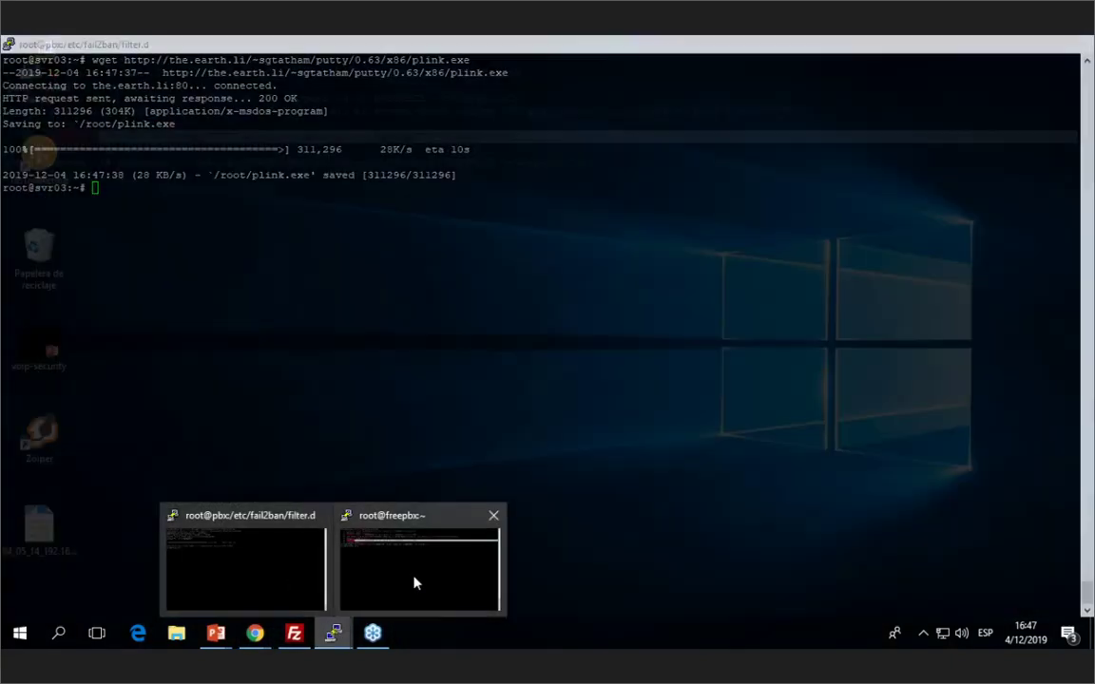
{"action": "left_click", "coordinate": [415, 581]}
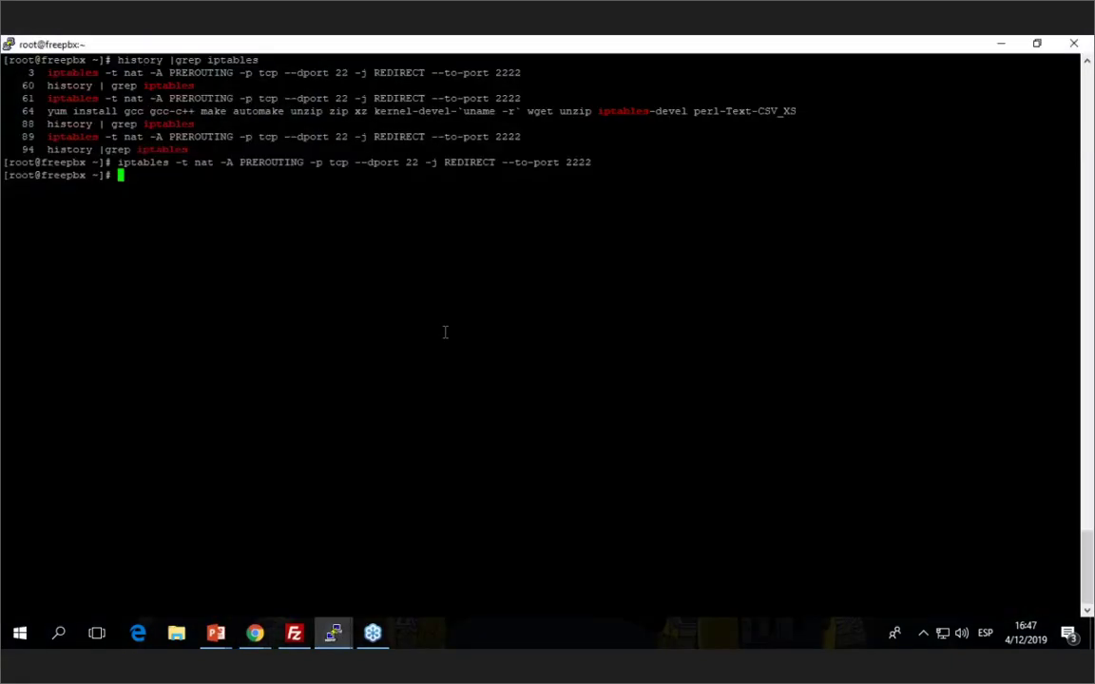
{"action": "type", "text": "cd /home/kippo/kippo/"}
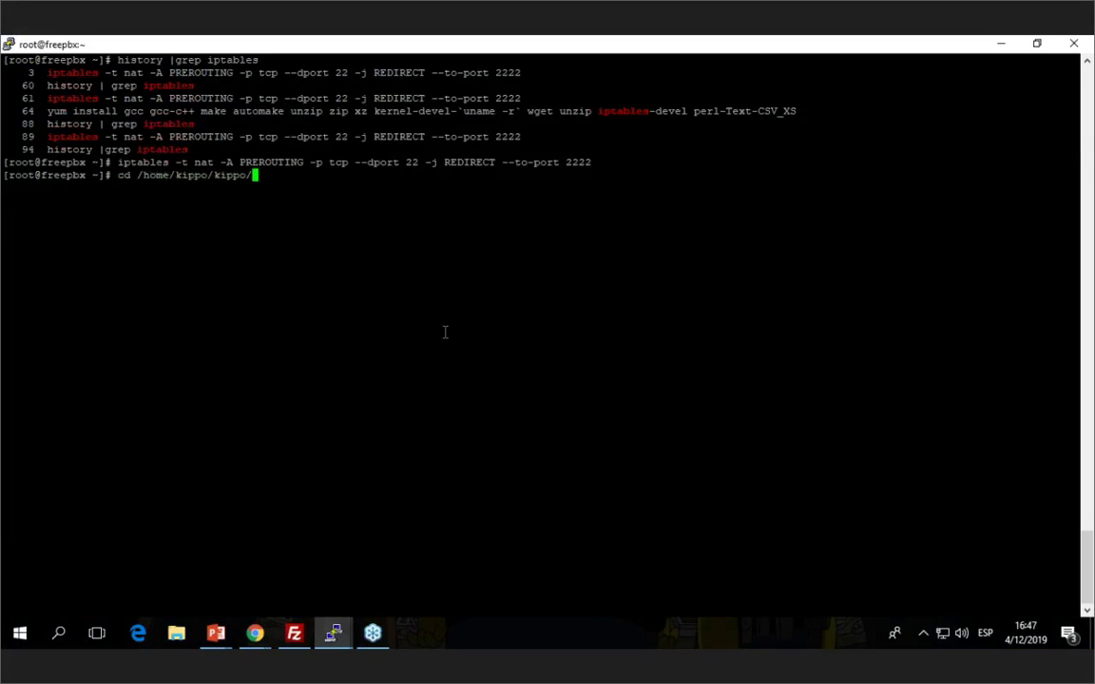
{"action": "key", "text": "Return"}
{"action": "type", "text": "ls"}
{"action": "key", "text": "Return"}
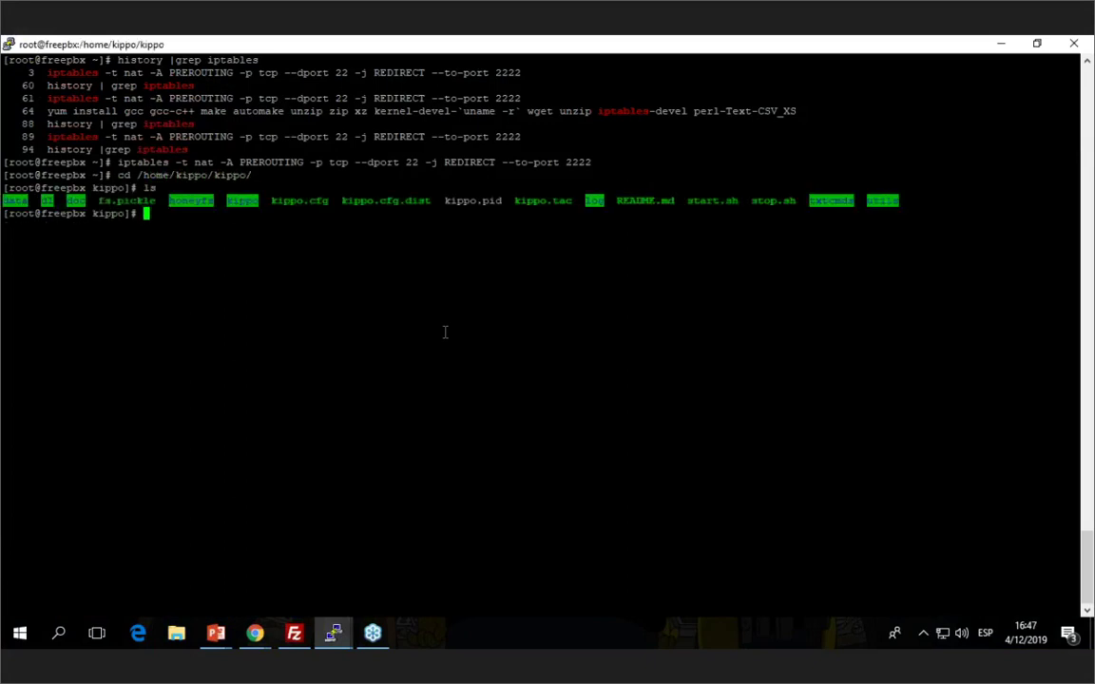
List the dl folder, highlight the captured plink_exe file, then minimize PuTTY.
{"action": "type", "text": "cd dl"}
{"action": "key", "text": "Return"}
{"action": "type", "text": "ls"}
{"action": "key", "text": "Return"}
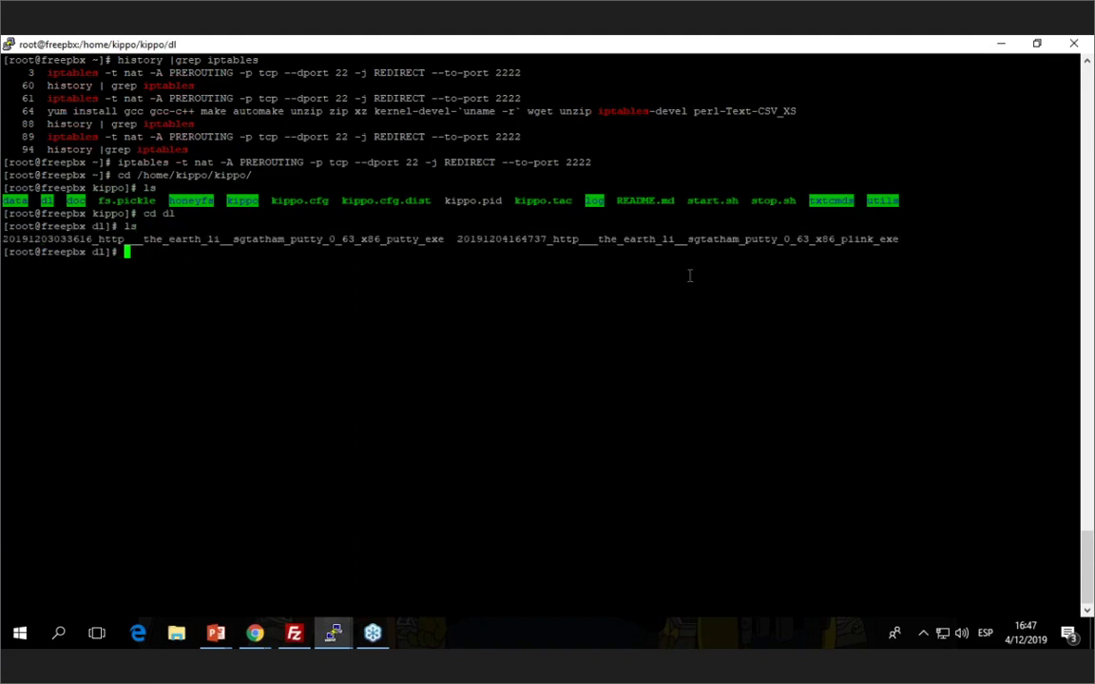
{"action": "left_click_drag", "start_coordinate": [834, 238], "coordinate": [899, 235]}
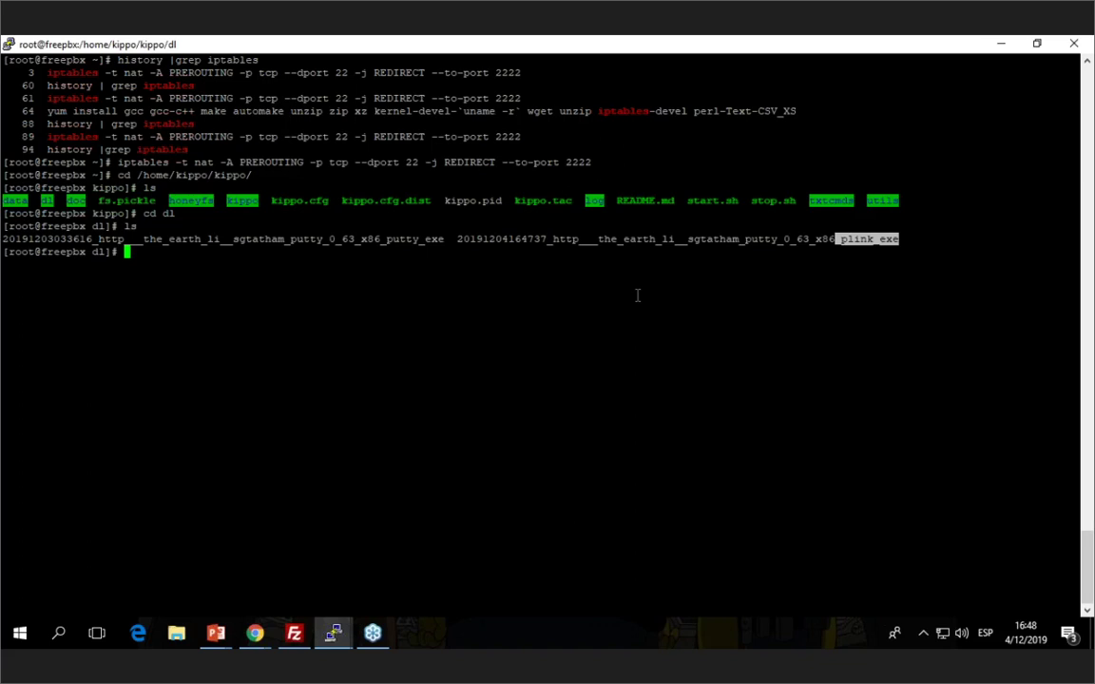
{"action": "left_click", "coordinate": [1001, 45]}
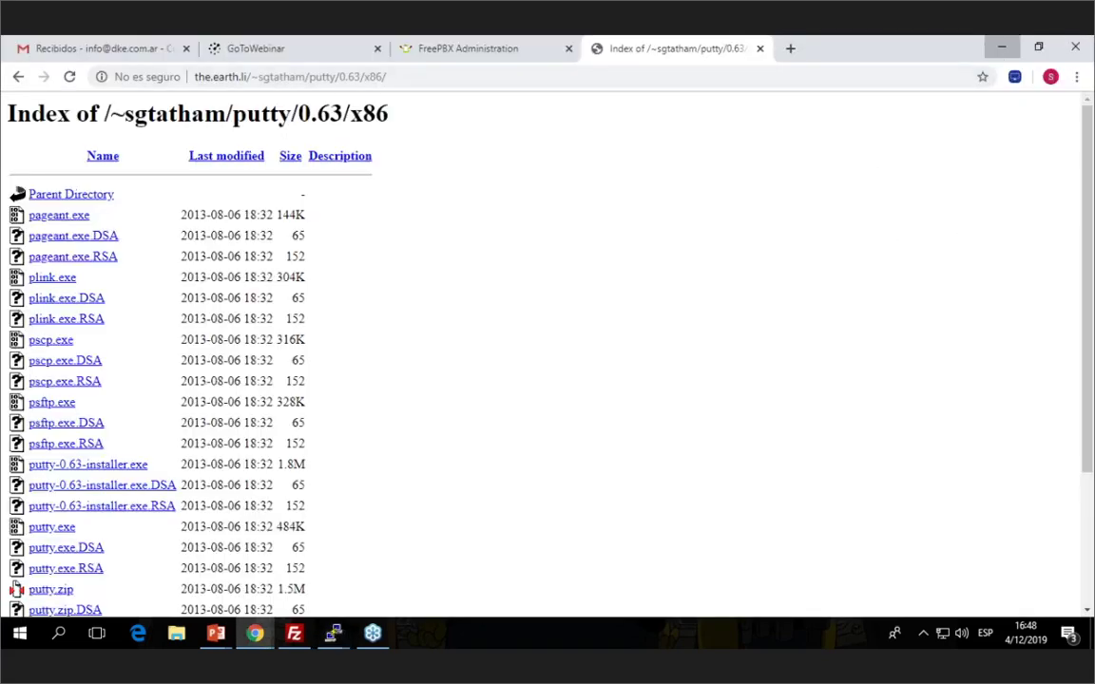
Minimize the browser and switch to the incognito Chrome window showing Kippo-Graph.
{"action": "left_click", "coordinate": [1001, 45]}
{"action": "key", "text": "alt+Tab"}
{"action": "key", "text": "alt+Tab"}
{"action": "key", "text": "alt+Tab"}
{"action": "key", "text": "alt+Tab"}
{"action": "key", "text": "alt+Tab"}
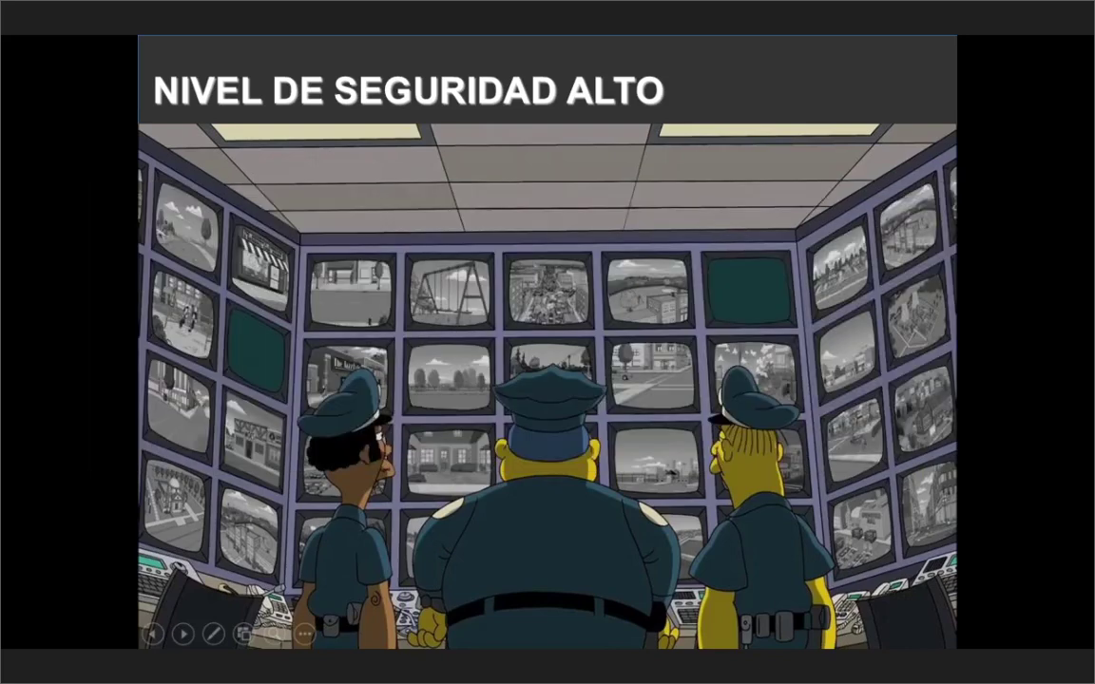
{"action": "key", "text": "alt+Tab"}
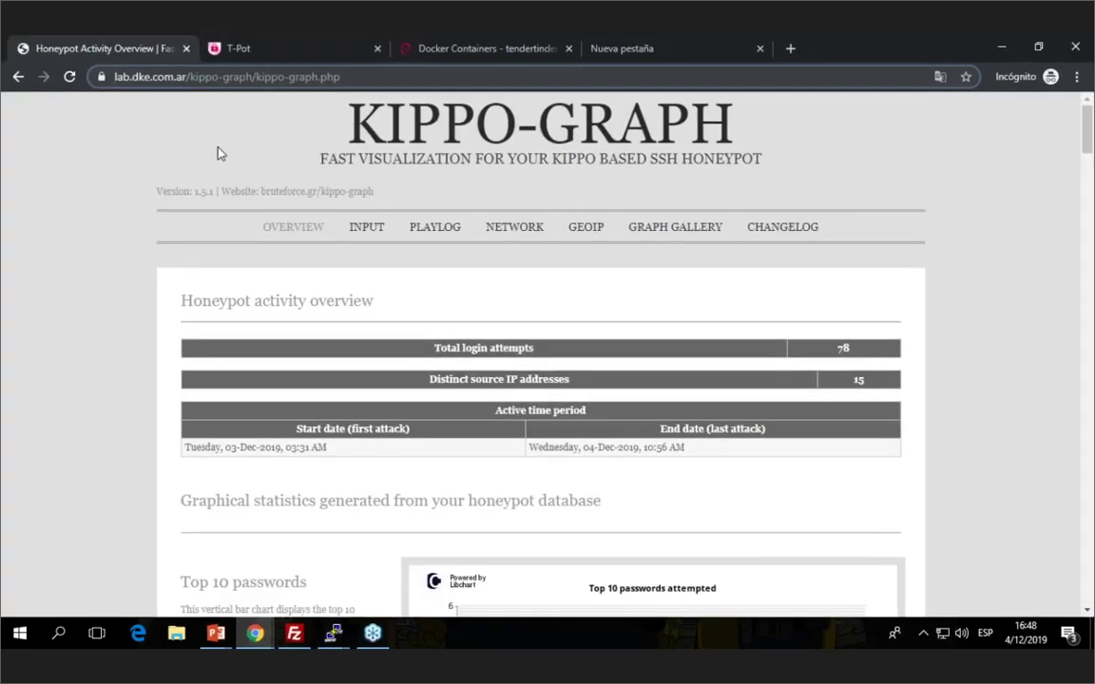
Reload the Kippo-Graph overview showing 81 login attempts and scroll through the success charts.
{"action": "left_click", "coordinate": [69, 76]}
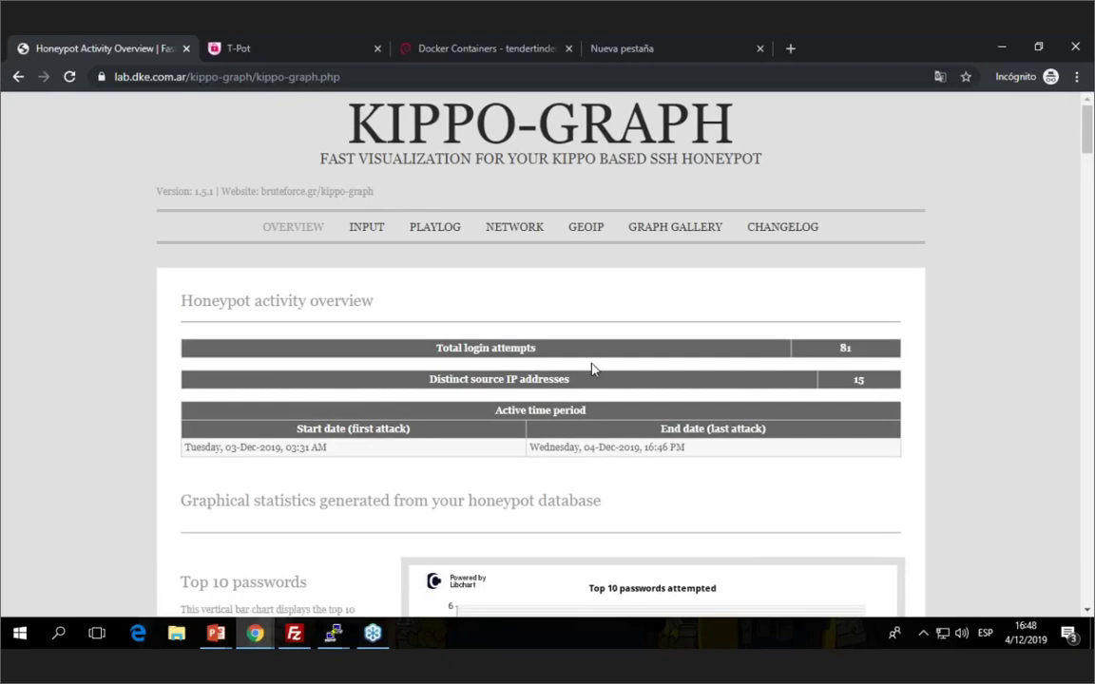
{"action": "double_click", "coordinate": [844, 348]}
{"action": "scroll", "coordinate": [432, 331], "scroll_direction": "down", "scroll_amount": 3}
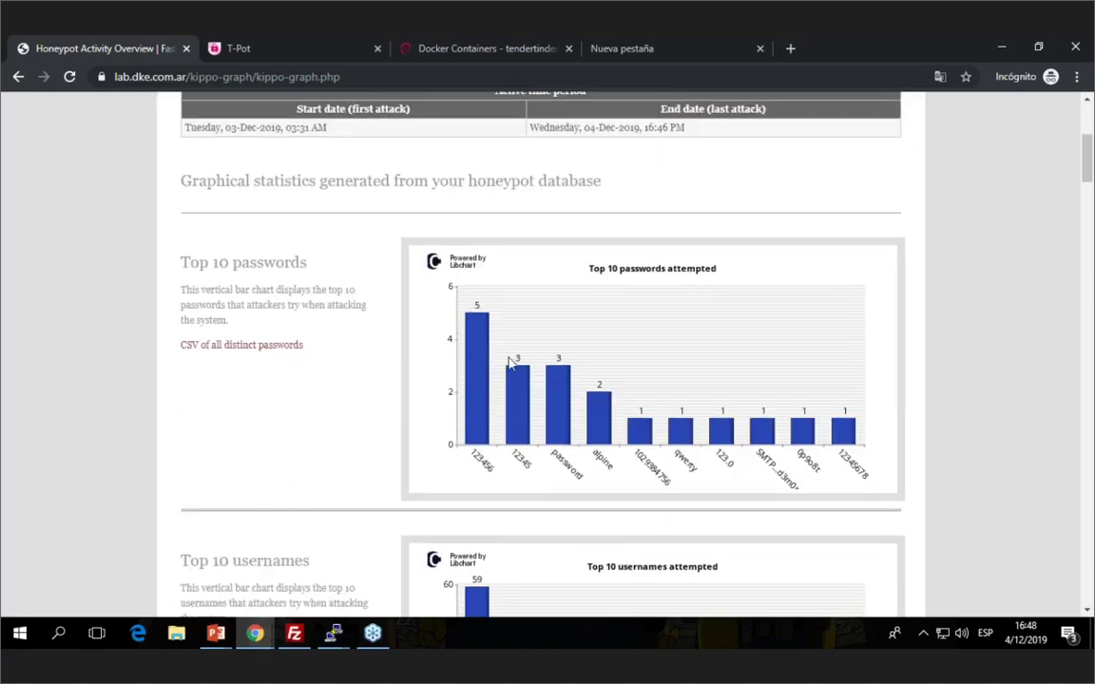
{"action": "scroll", "coordinate": [475, 378], "scroll_direction": "down", "scroll_amount": 2}
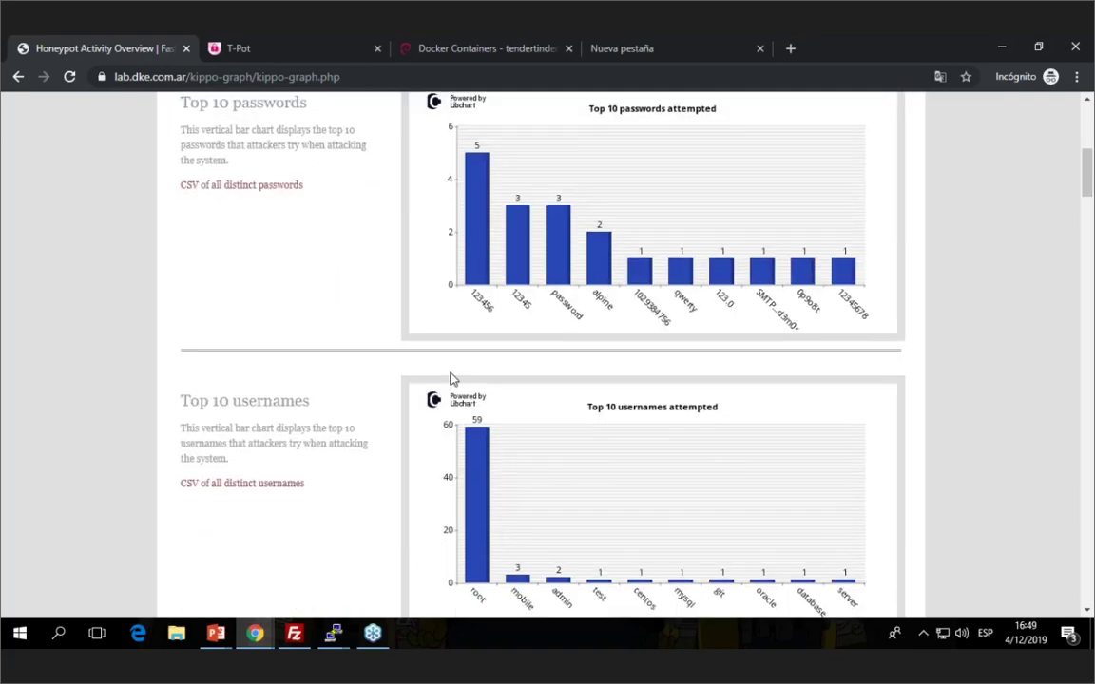
{"action": "scroll", "coordinate": [452, 378], "scroll_direction": "down", "scroll_amount": 3}
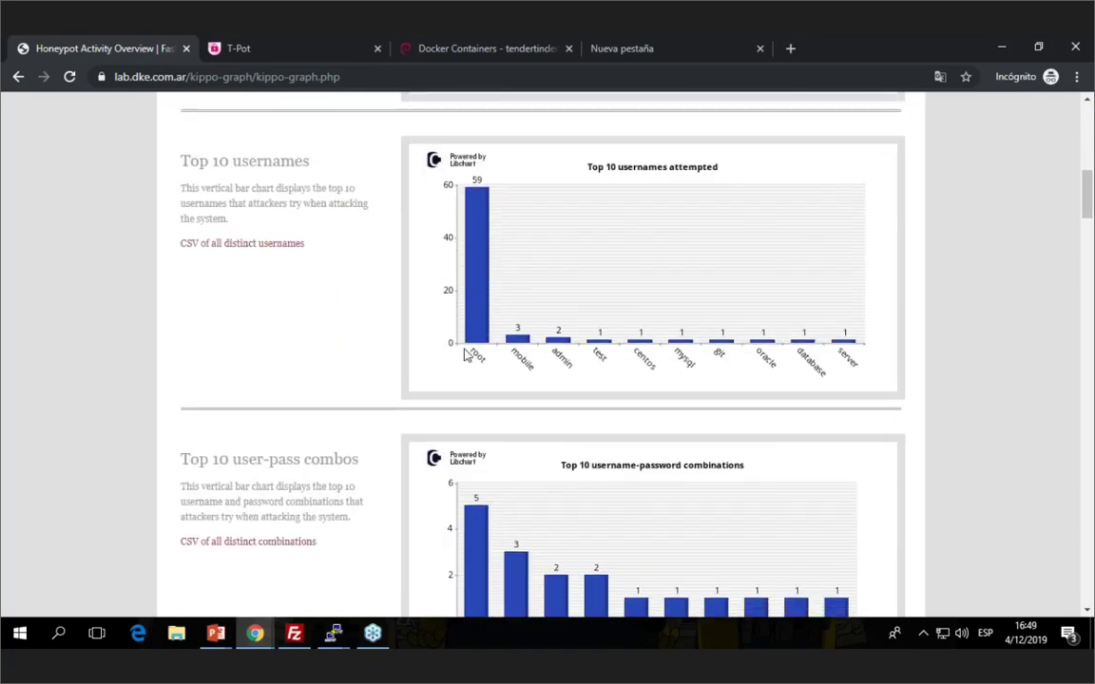
{"action": "scroll", "coordinate": [472, 350], "scroll_direction": "down", "scroll_amount": 3}
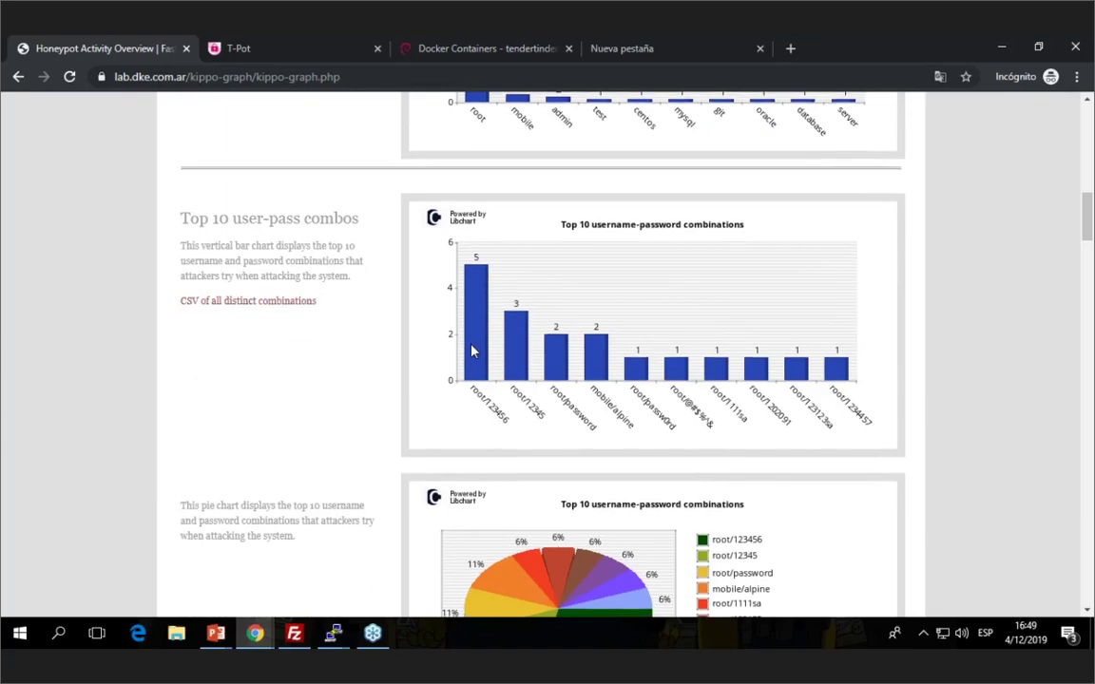
{"action": "scroll", "coordinate": [494, 280], "scroll_direction": "down", "scroll_amount": 1}
{"action": "scroll", "coordinate": [456, 342], "scroll_direction": "down", "scroll_amount": 2}
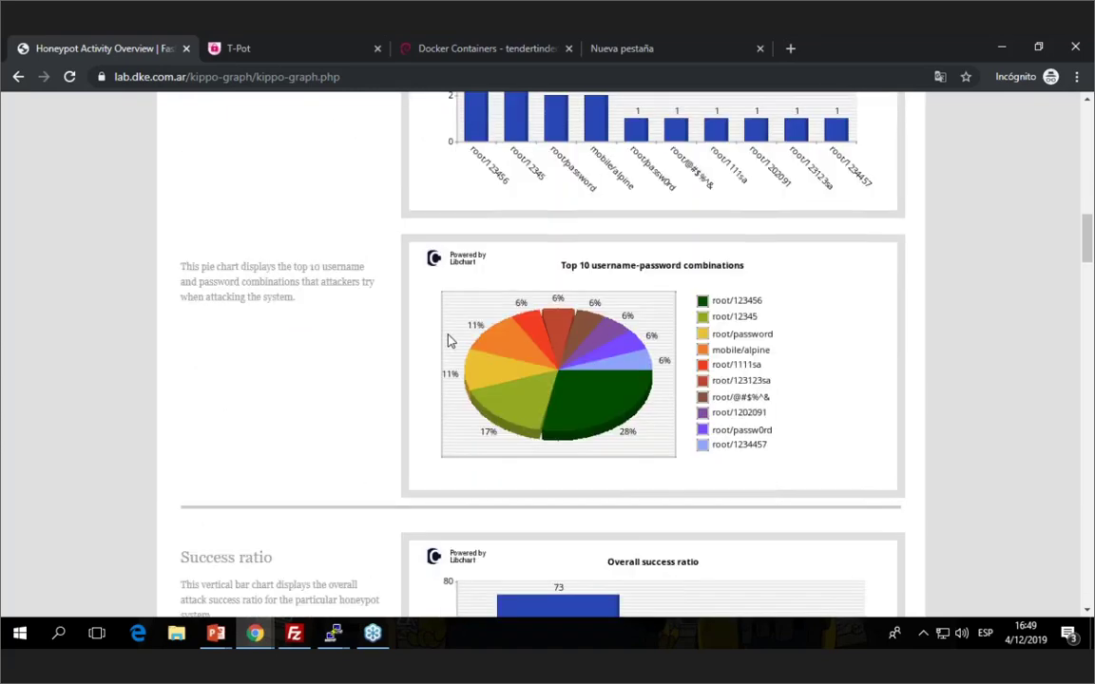
{"action": "scroll", "coordinate": [451, 341], "scroll_direction": "down", "scroll_amount": 8}
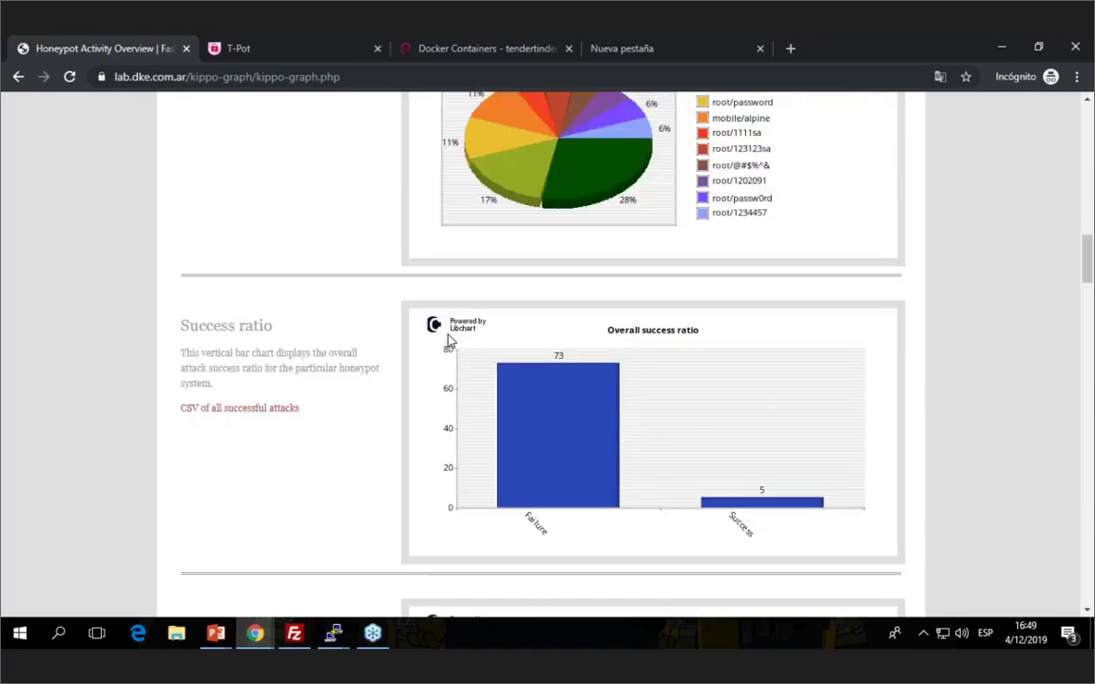
{"action": "scroll", "coordinate": [450, 340], "scroll_direction": "down", "scroll_amount": 8}
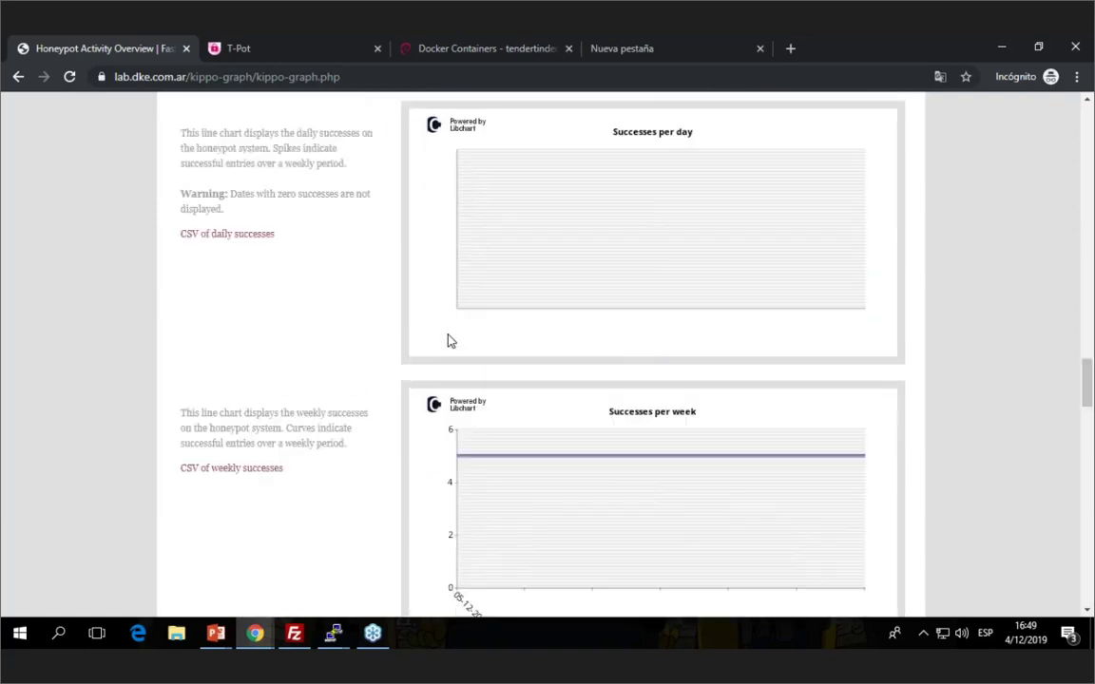
{"action": "scroll", "coordinate": [448, 340], "scroll_direction": "up", "scroll_amount": 20}
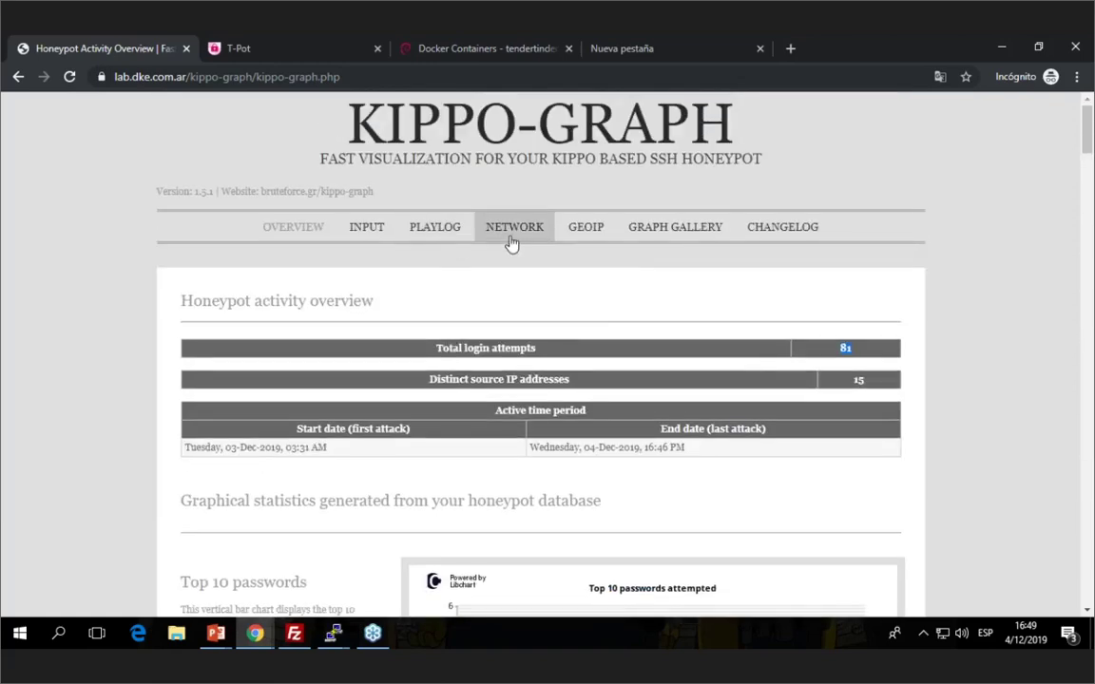
Browse the GEOIP and NETWORK views, then open PLAYLOG listing one 9.33kb TTY log.
{"action": "left_click", "coordinate": [577, 229]}
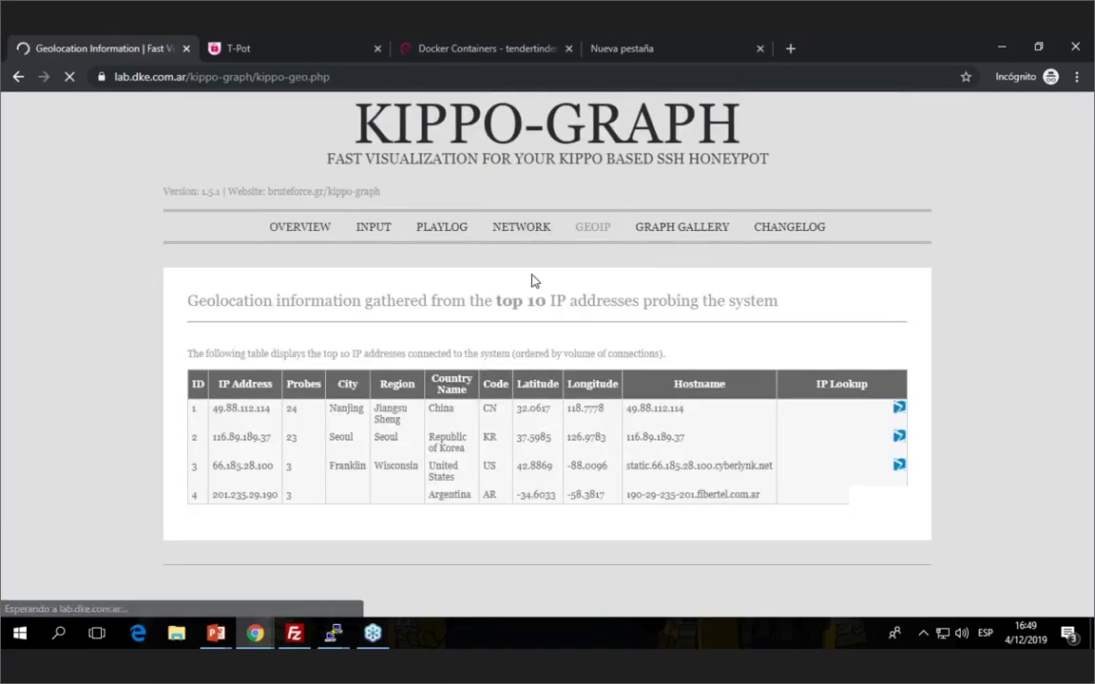
{"action": "scroll", "coordinate": [427, 310], "scroll_direction": "down", "scroll_amount": 5}
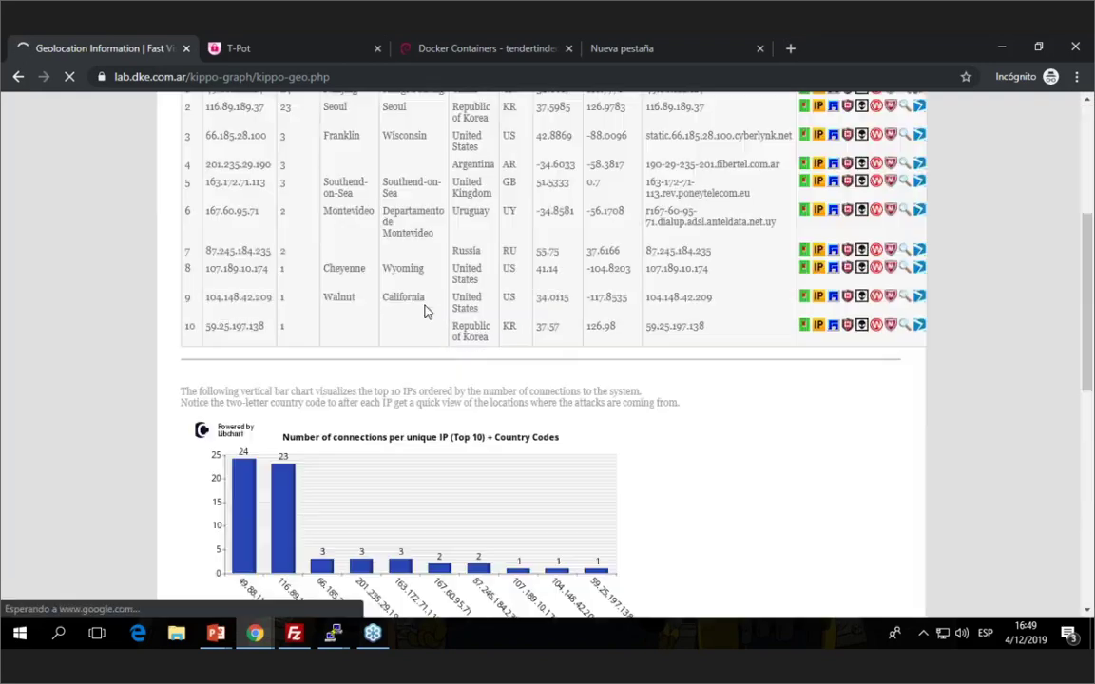
{"action": "scroll", "coordinate": [424, 310], "scroll_direction": "up", "scroll_amount": 10}
{"action": "left_click", "coordinate": [504, 231]}
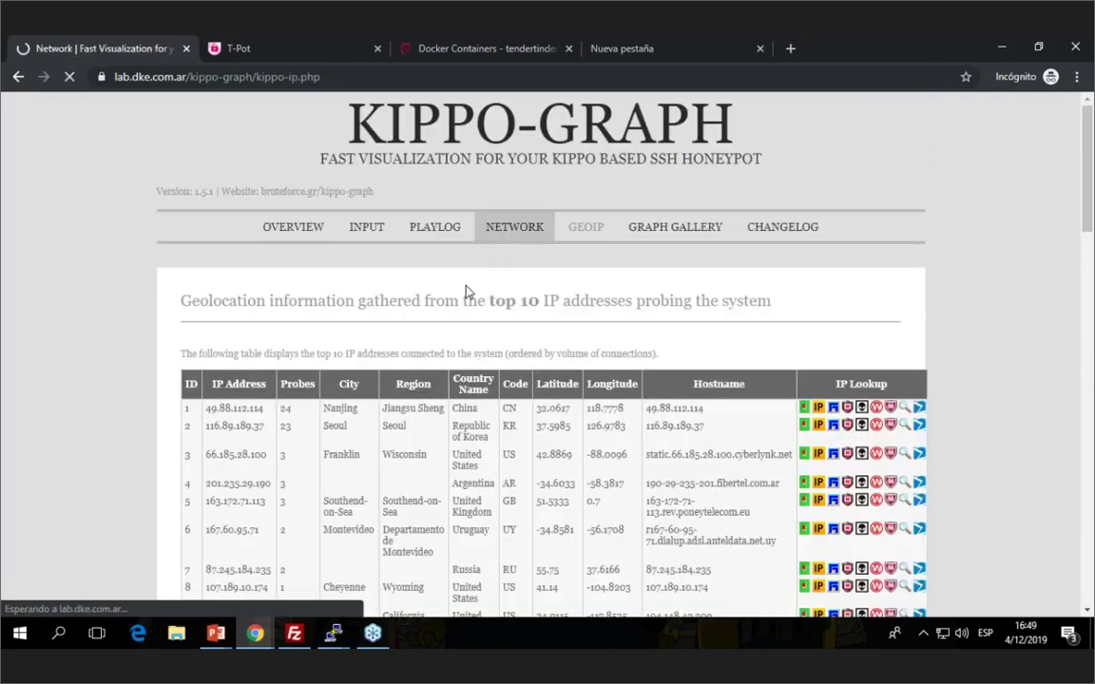
{"action": "scroll", "coordinate": [465, 288], "scroll_direction": "down", "scroll_amount": 2}
{"action": "scroll", "coordinate": [465, 285], "scroll_direction": "up", "scroll_amount": 2}
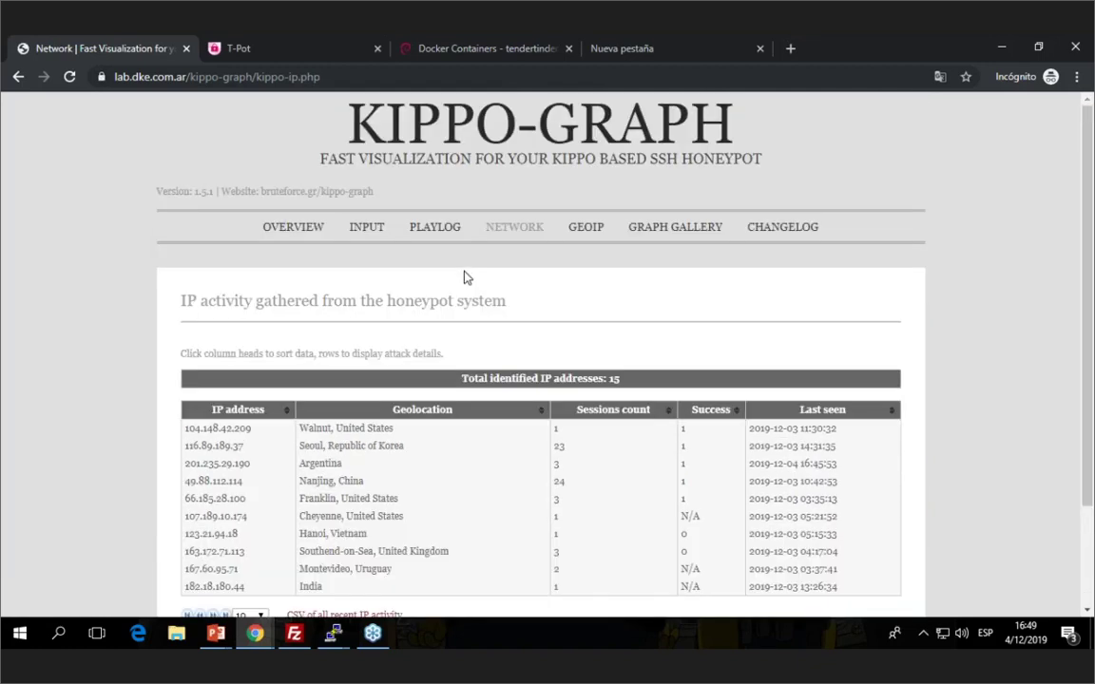
{"action": "left_click", "coordinate": [438, 234]}
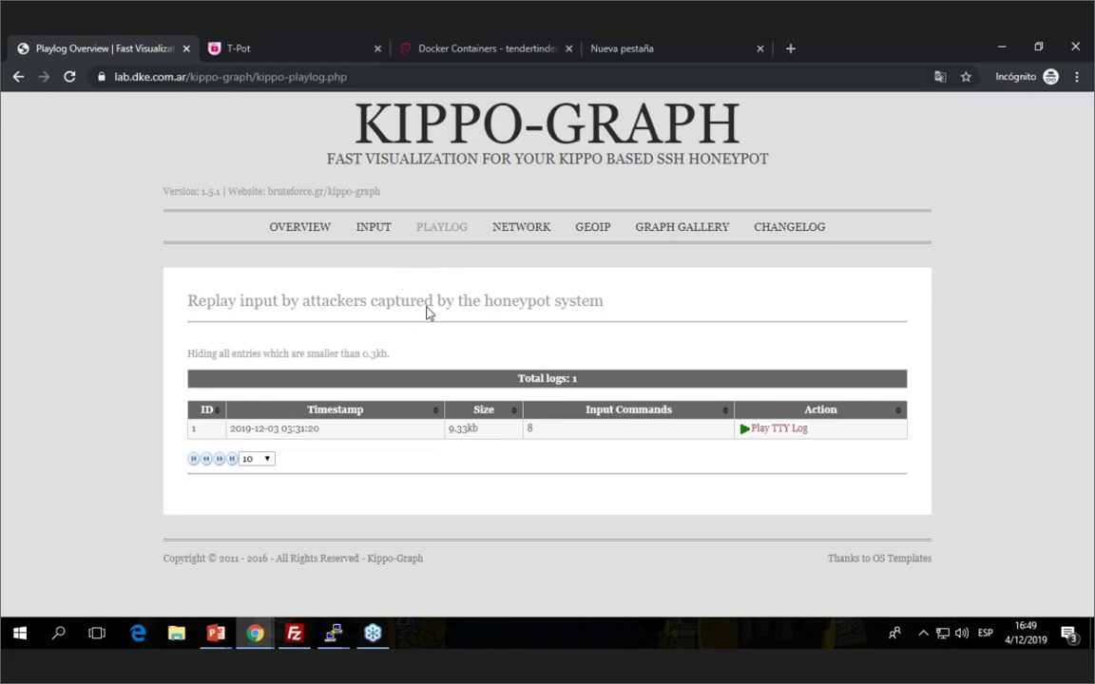
Replay the captured attacker TTY log, then close the replay and Playlog tabs.
{"action": "left_click", "coordinate": [745, 433]}
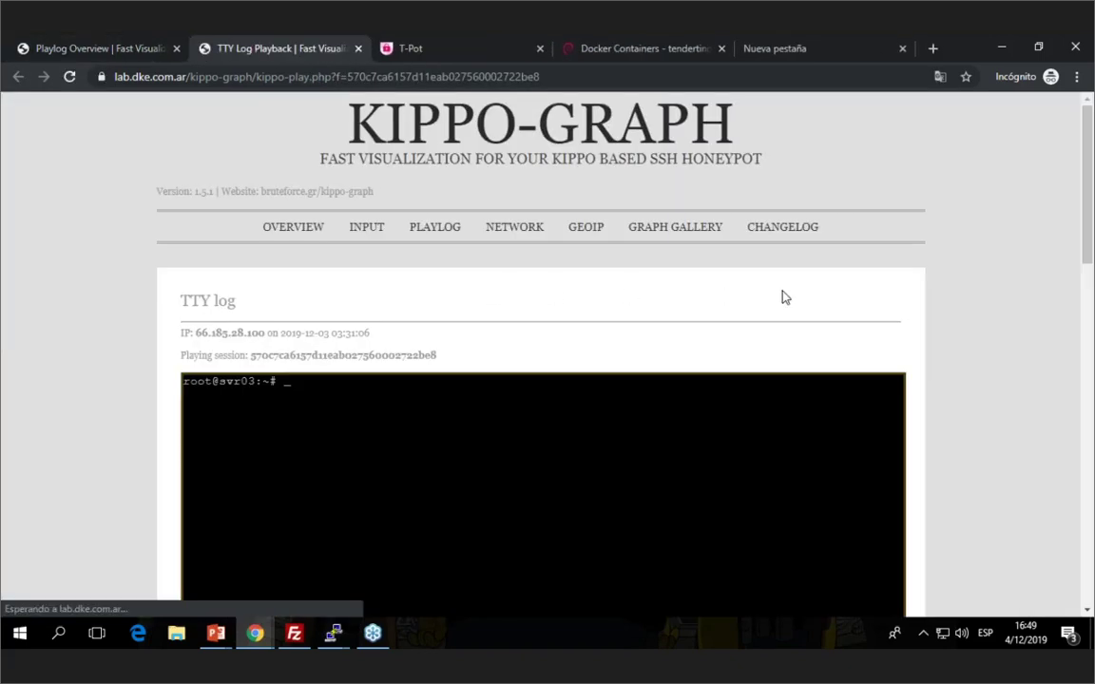
{"action": "scroll", "coordinate": [868, 314], "scroll_direction": "down", "scroll_amount": 3}
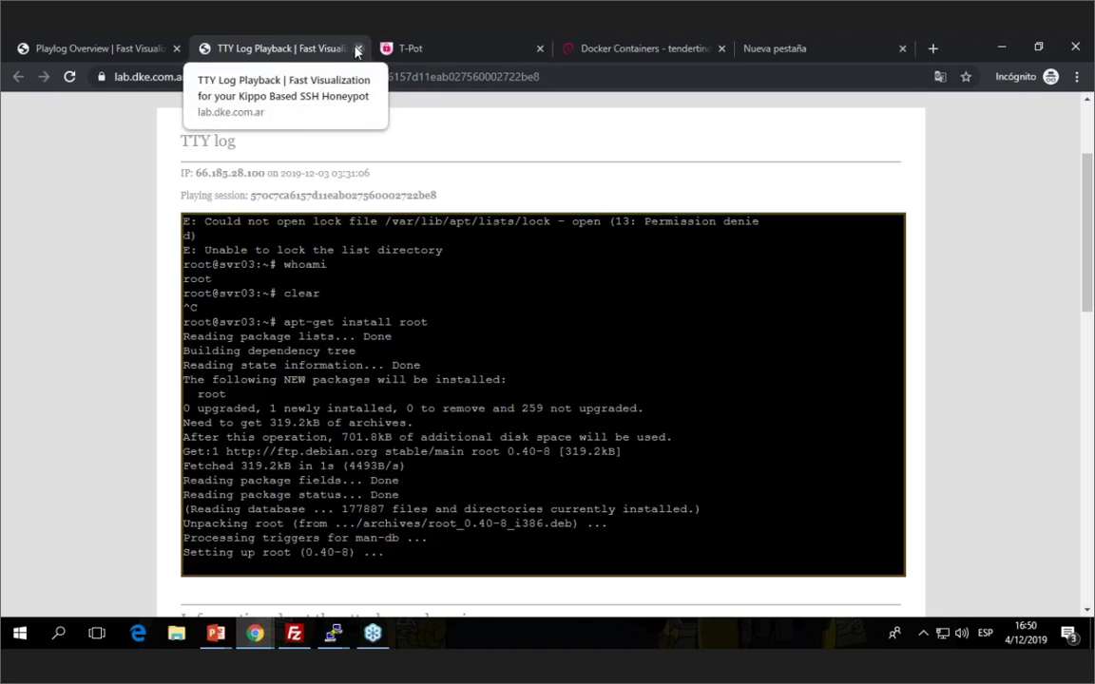
{"action": "left_click", "coordinate": [358, 48]}
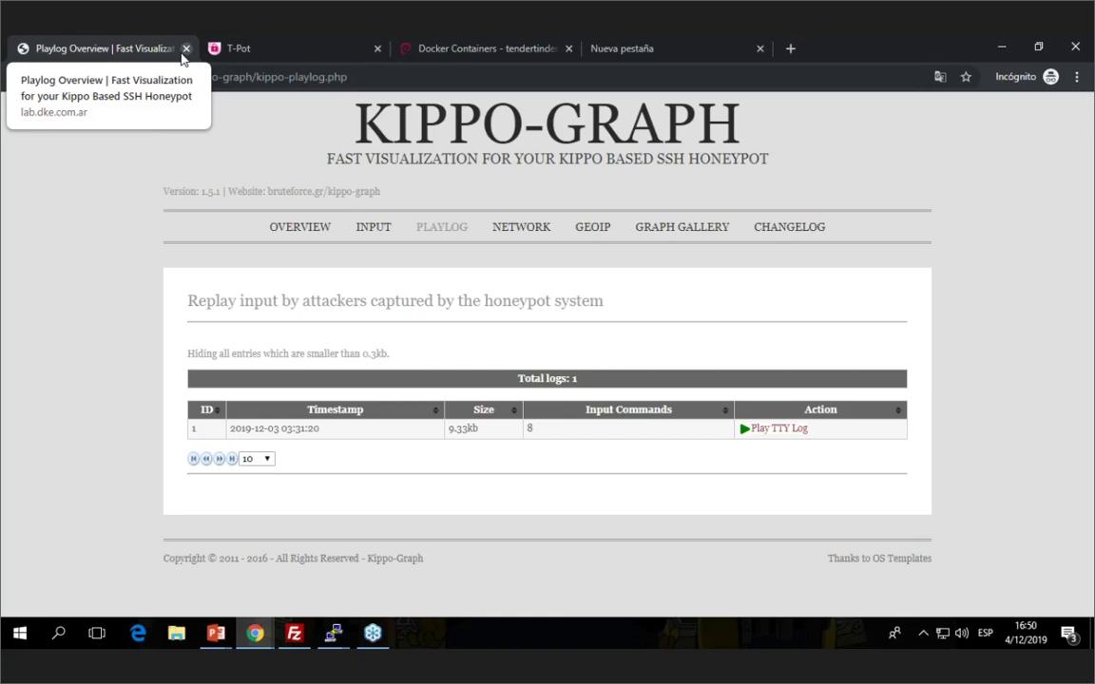
{"action": "left_click", "coordinate": [185, 49]}
Scroll through Cockpit's Docker Containers page for tendertinderbox, reviewing containers and Imágenes.
{"action": "left_click", "coordinate": [408, 49]}
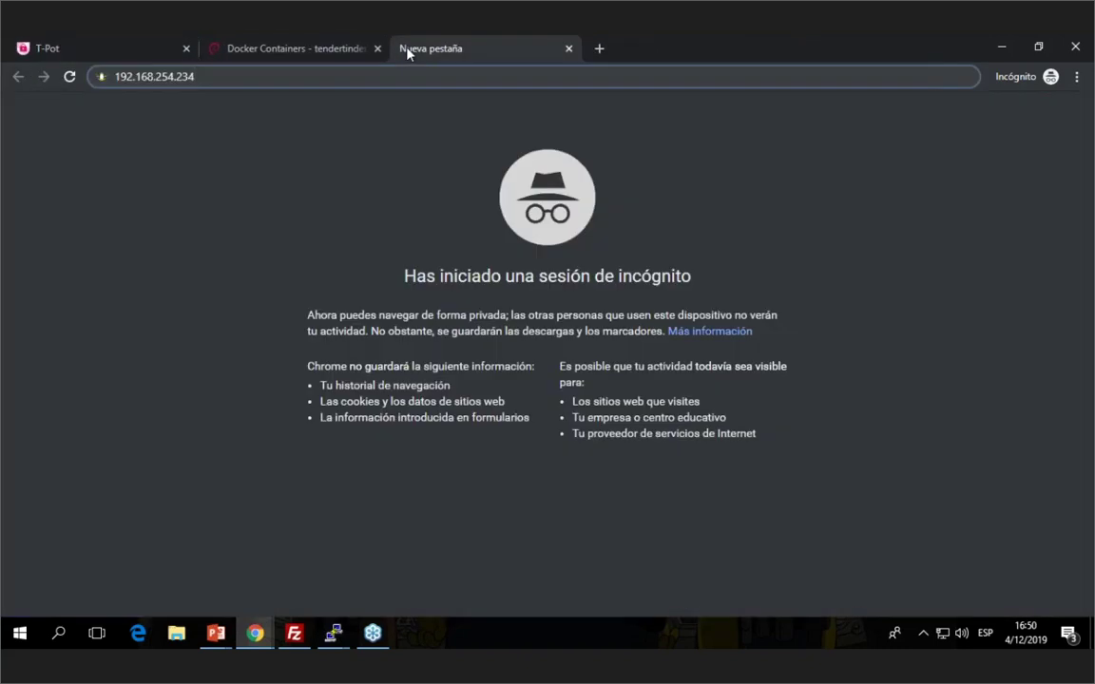
{"action": "left_click", "coordinate": [288, 46]}
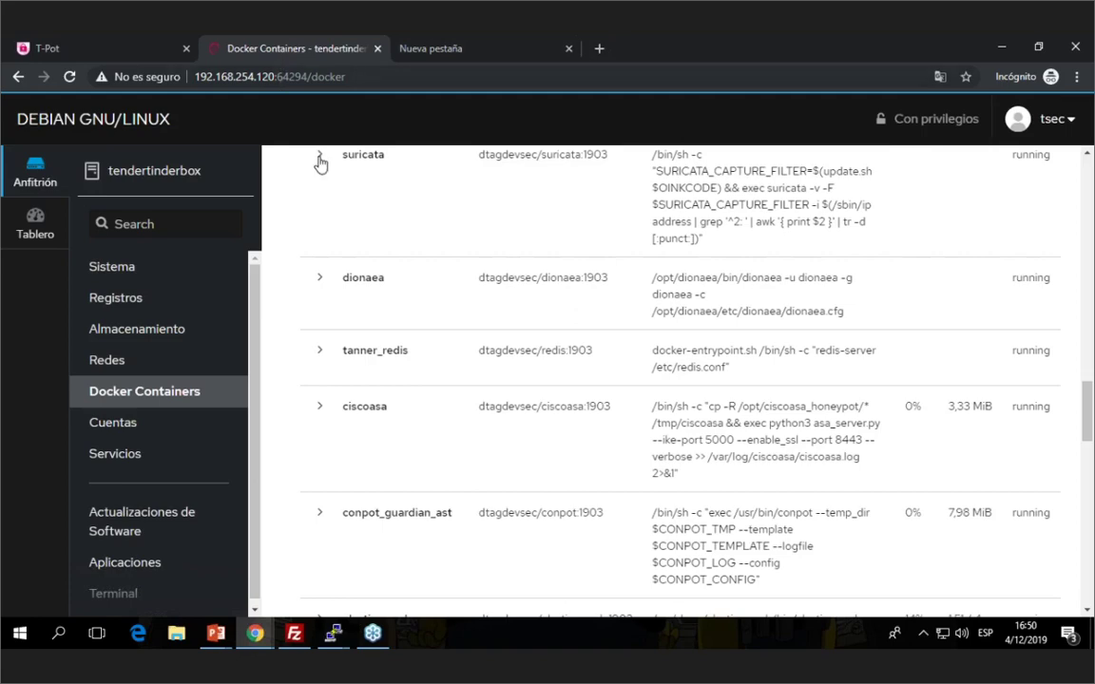
{"action": "scroll", "coordinate": [362, 226], "scroll_direction": "down", "scroll_amount": 15}
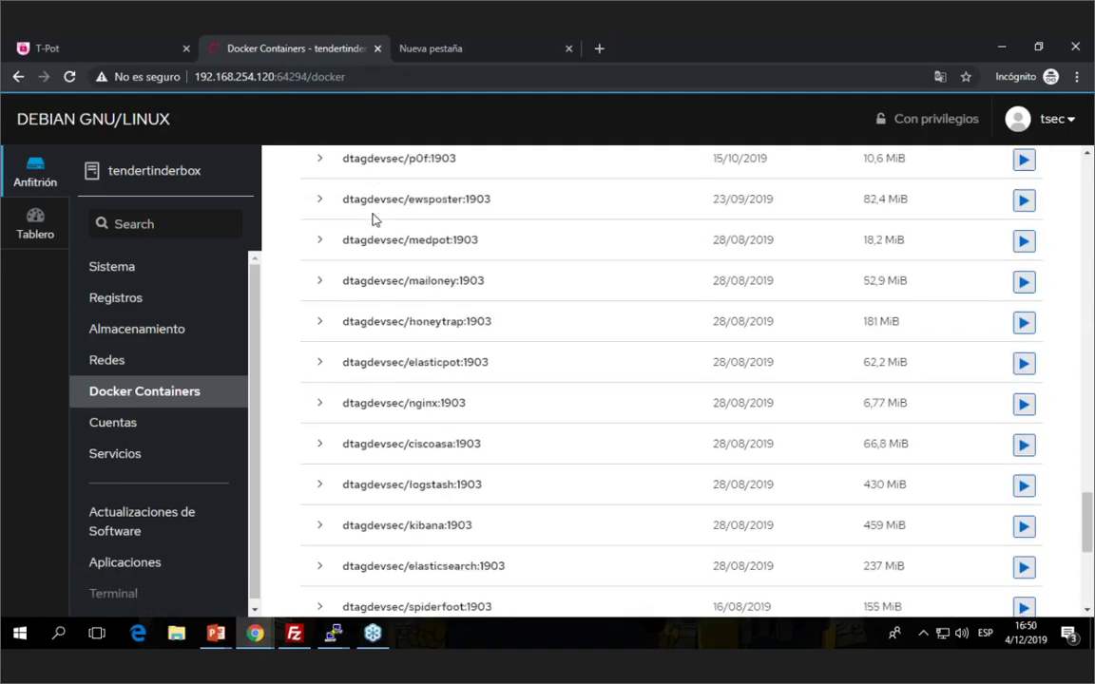
{"action": "scroll", "coordinate": [305, 243], "scroll_direction": "up", "scroll_amount": 3}
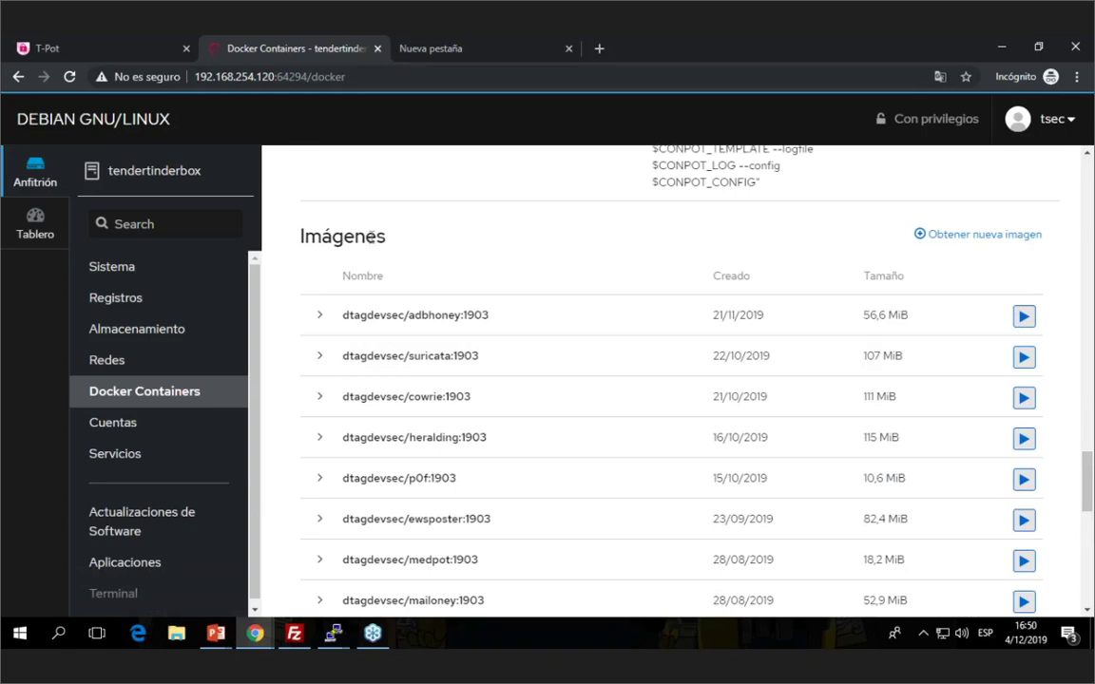
{"action": "scroll", "coordinate": [372, 245], "scroll_direction": "up", "scroll_amount": 2}
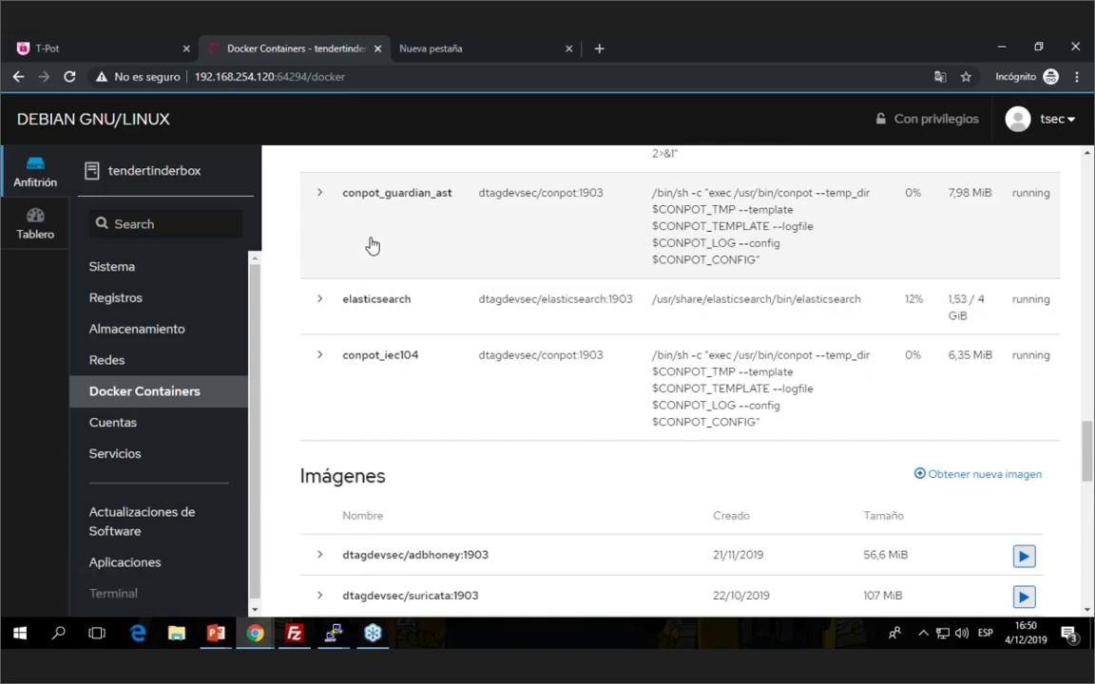
{"action": "scroll", "coordinate": [371, 245], "scroll_direction": "up", "scroll_amount": 5}
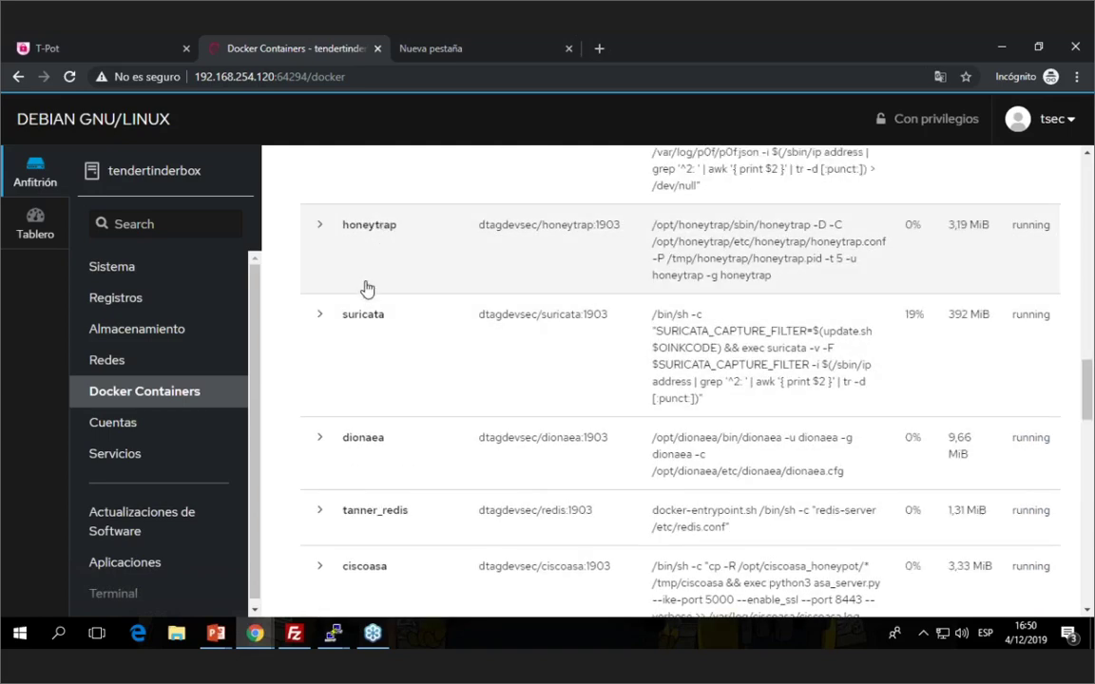
{"action": "scroll", "coordinate": [355, 321], "scroll_direction": "down", "scroll_amount": 2}
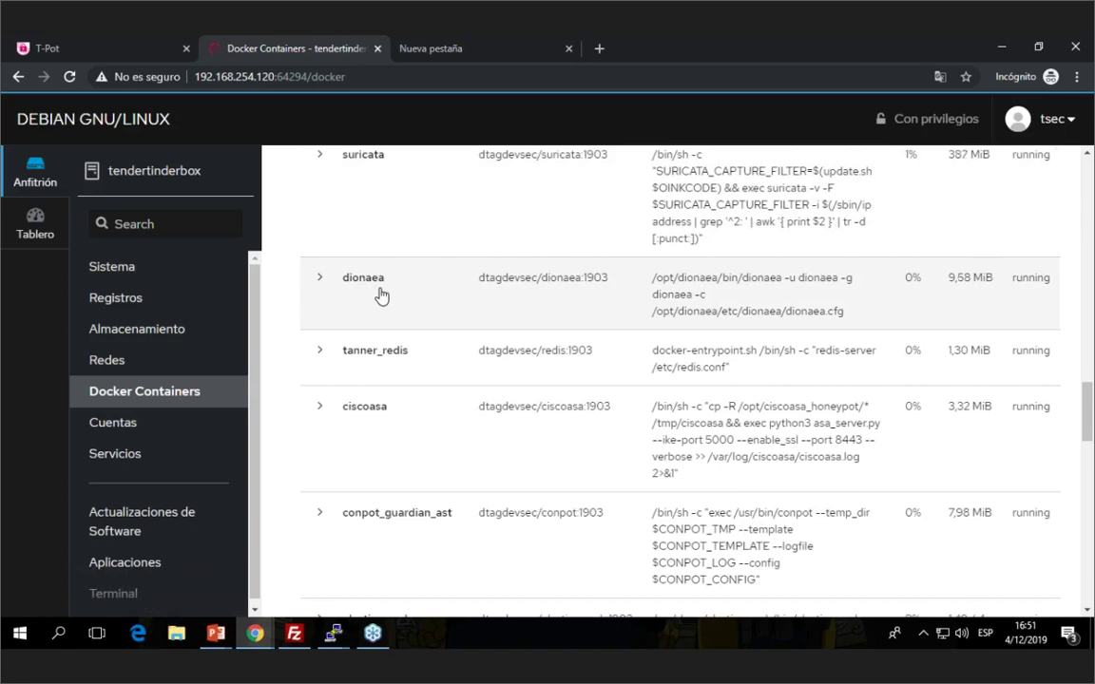
{"action": "scroll", "coordinate": [380, 296], "scroll_direction": "down", "scroll_amount": 3}
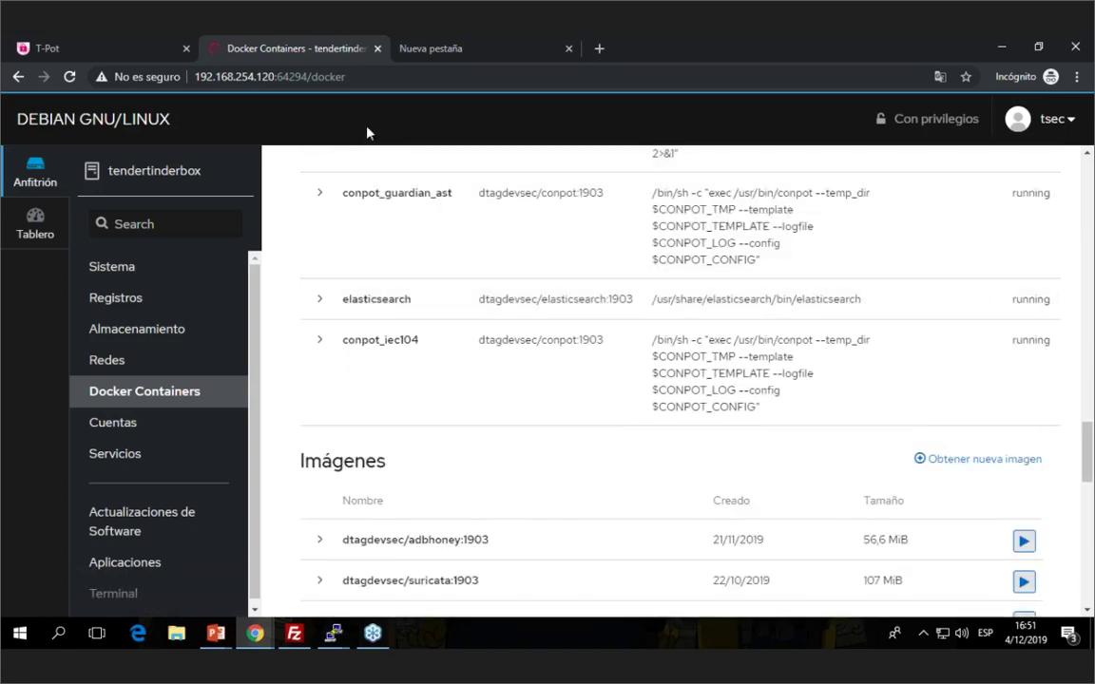
Update the T-Pot Dionaea dashboard to 397 attacks, pan the map, and review the Protocol panels.
{"action": "left_click", "coordinate": [140, 43]}
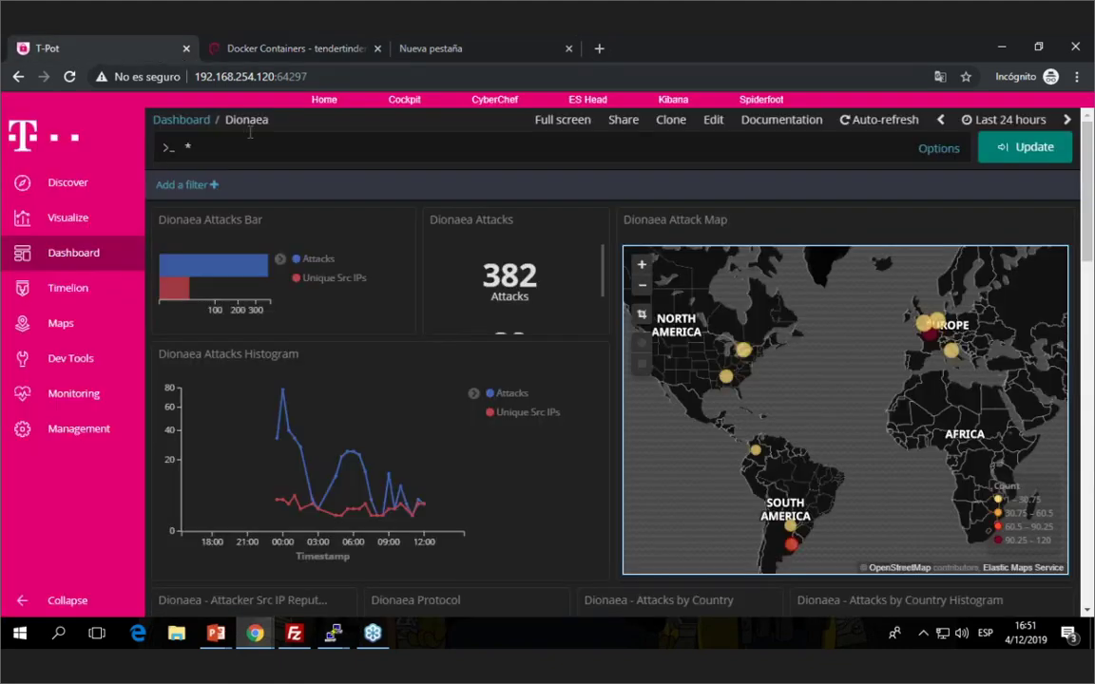
{"action": "mouse_move", "coordinate": [400, 236]}
{"action": "left_click", "coordinate": [1025, 147]}
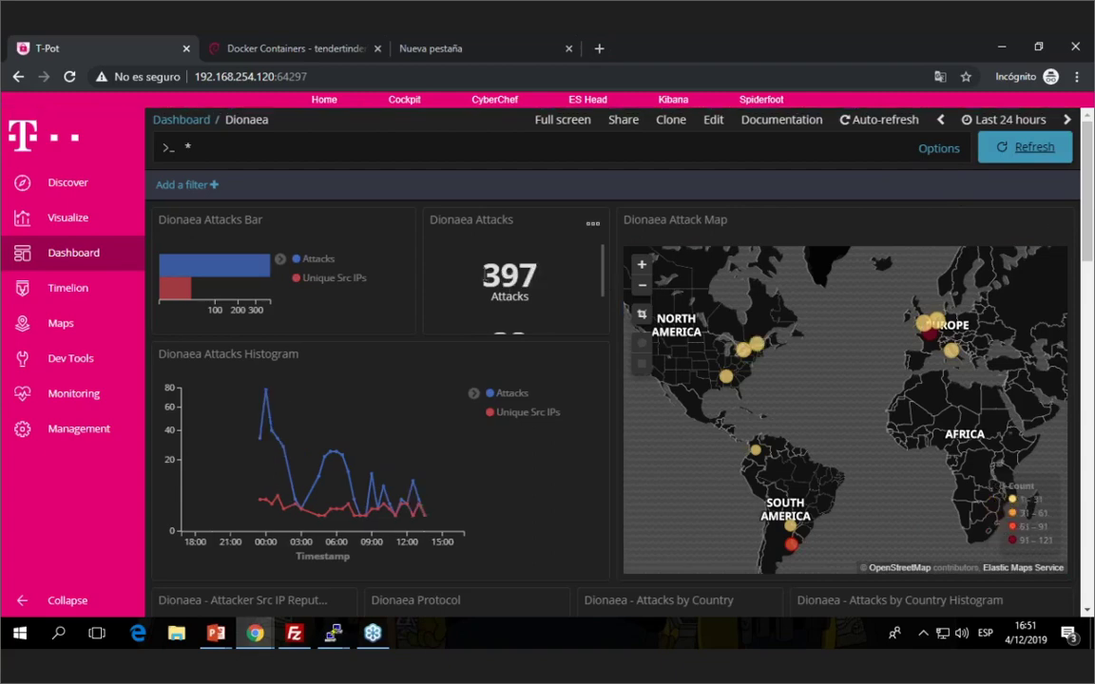
{"action": "scroll", "coordinate": [459, 271], "scroll_direction": "down", "scroll_amount": 2}
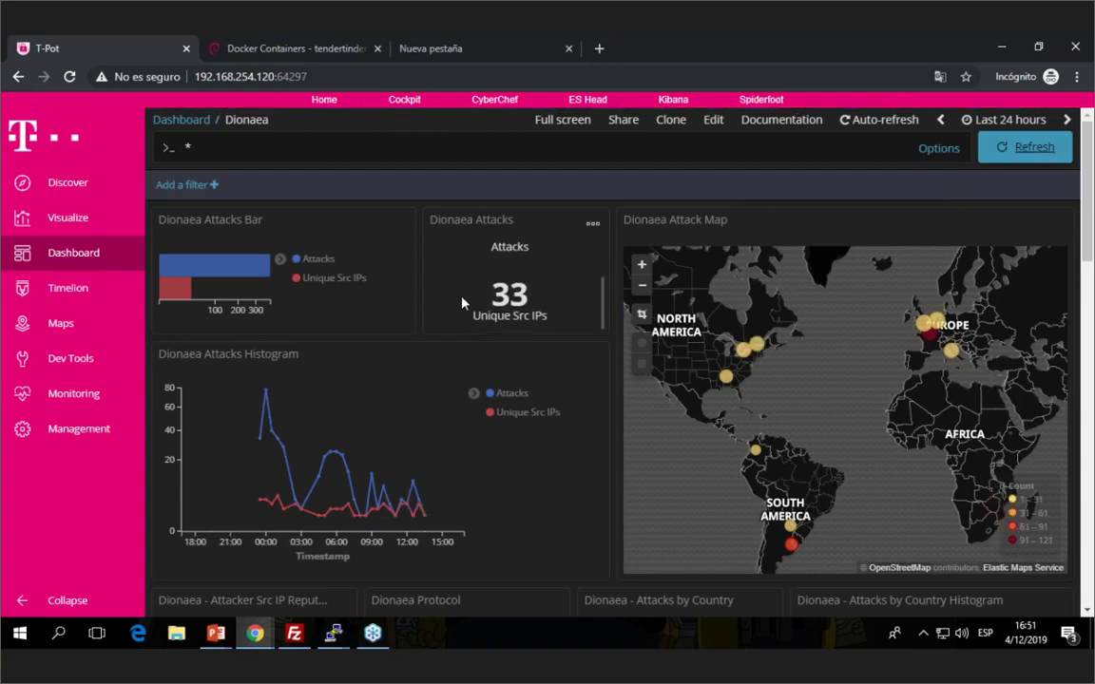
{"action": "left_click_drag", "start_coordinate": [899, 342], "coordinate": [796, 419]}
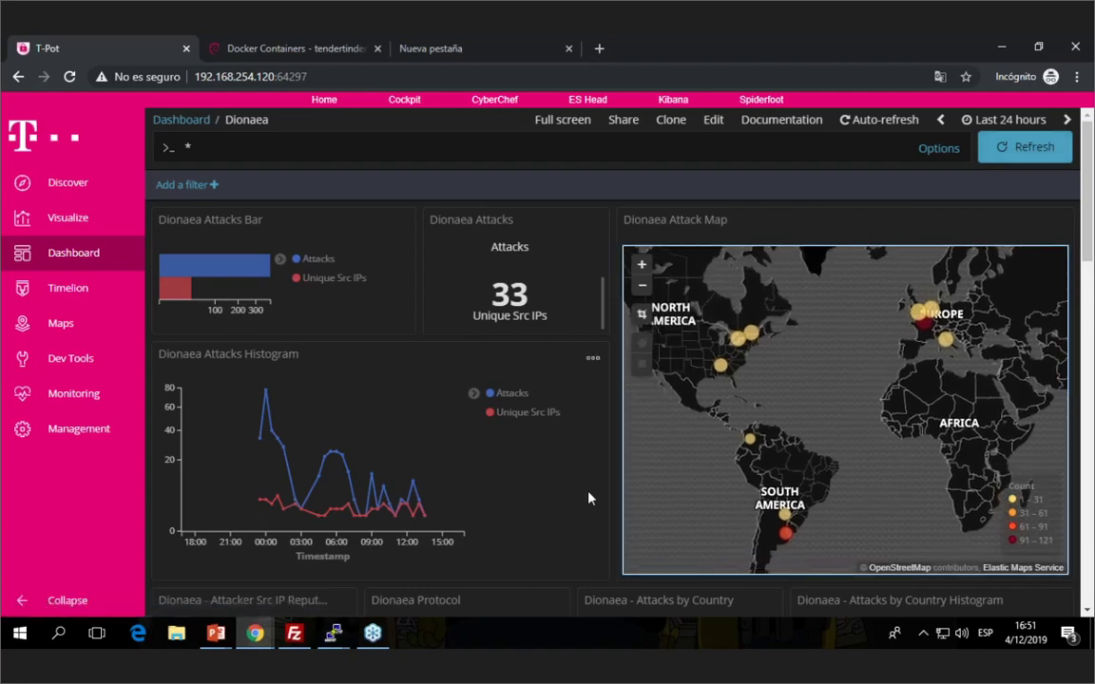
{"action": "scroll", "coordinate": [588, 498], "scroll_direction": "down", "scroll_amount": 1}
{"action": "scroll", "coordinate": [588, 498], "scroll_direction": "down", "scroll_amount": 4}
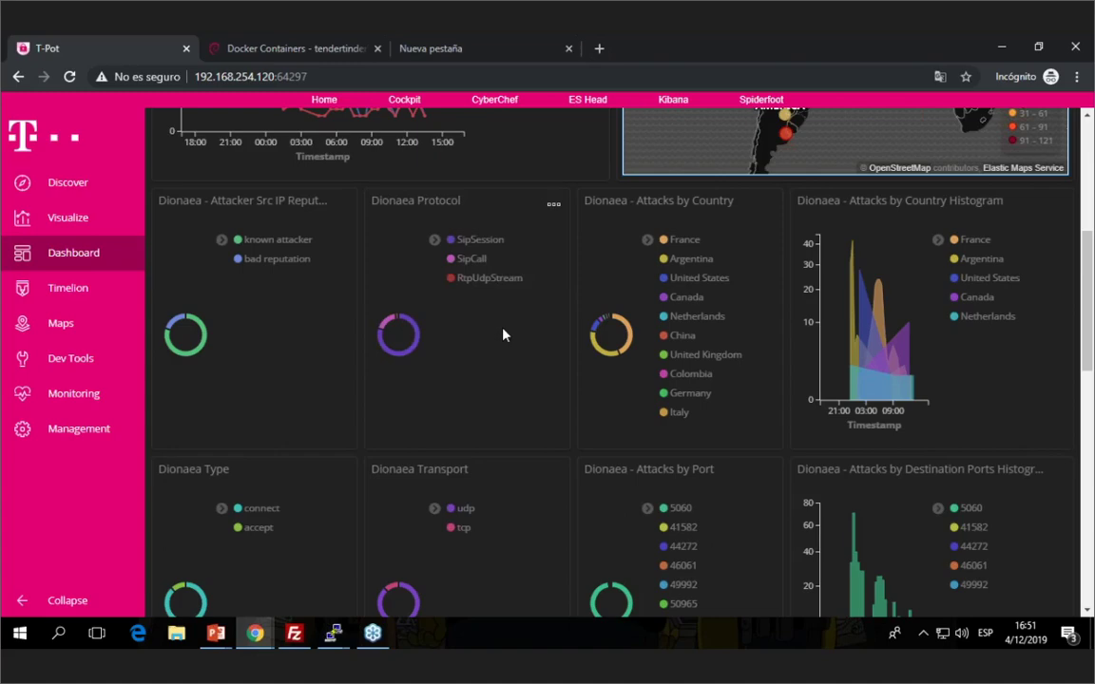
{"action": "key", "text": "alt+Tab"}
{"action": "key", "text": "alt+Tab"}
{"action": "key", "text": "alt+Tab"}
{"action": "key", "text": "alt+Tab"}
{"action": "key", "text": "alt+Tab"}
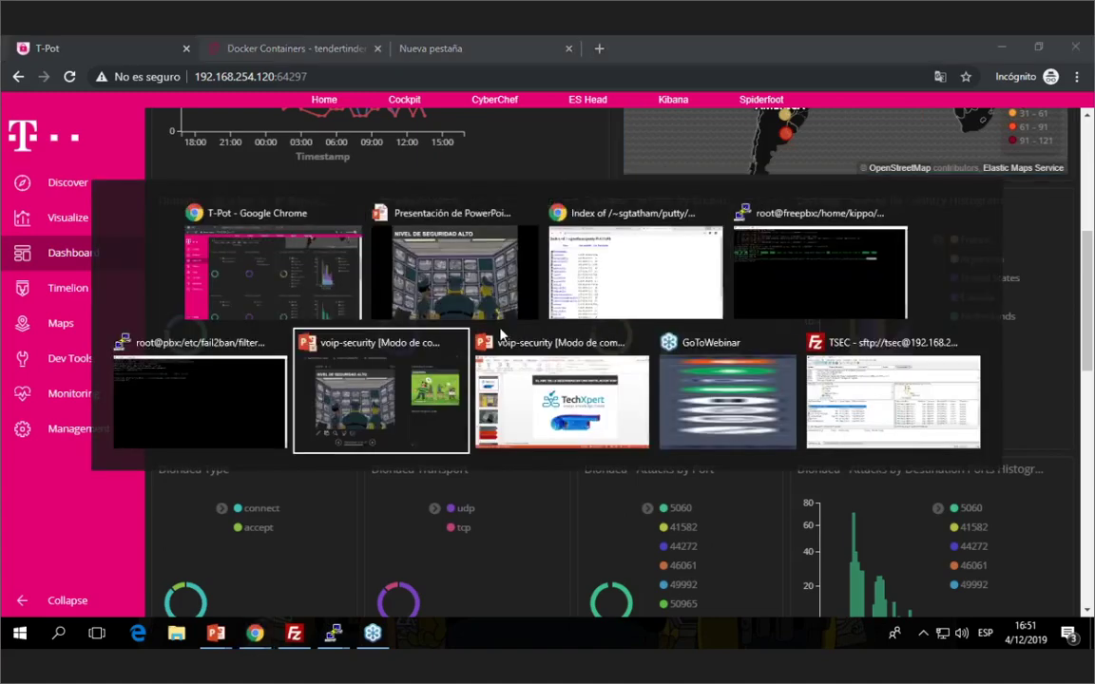
Cycle through the open windows back to the slideshow and launch the Zoiper softphone.
{"action": "key", "text": "alt+Tab"}
{"action": "key", "text": "alt+Tab"}
{"action": "key", "text": "alt+Tab"}
{"action": "key", "text": "alt+Tab"}
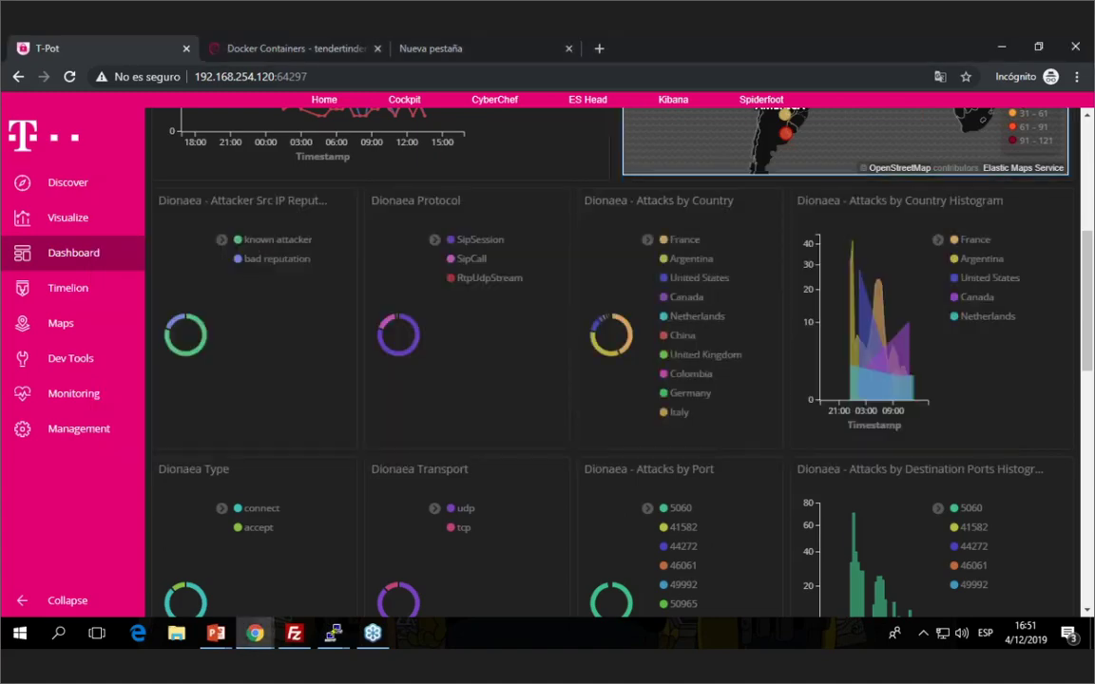
{"action": "key", "text": "alt+Tab"}
{"action": "key", "text": "alt+Tab"}
{"action": "key", "text": "alt+Tab"}
{"action": "key", "text": "alt+Tab"}
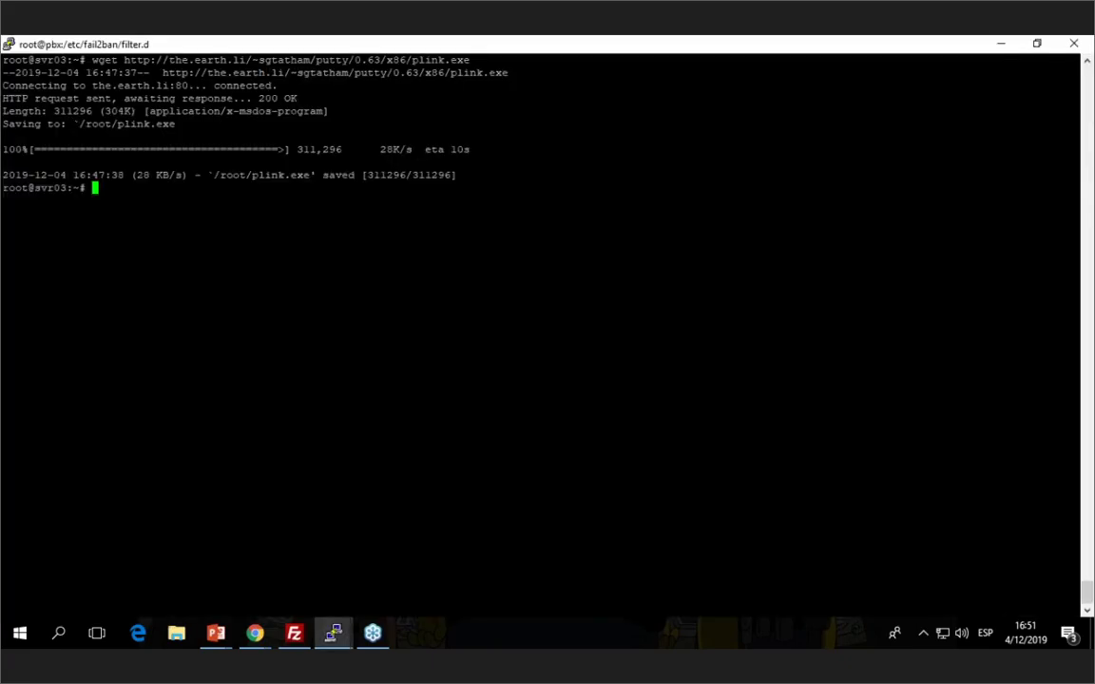
{"action": "key", "text": "alt+Tab"}
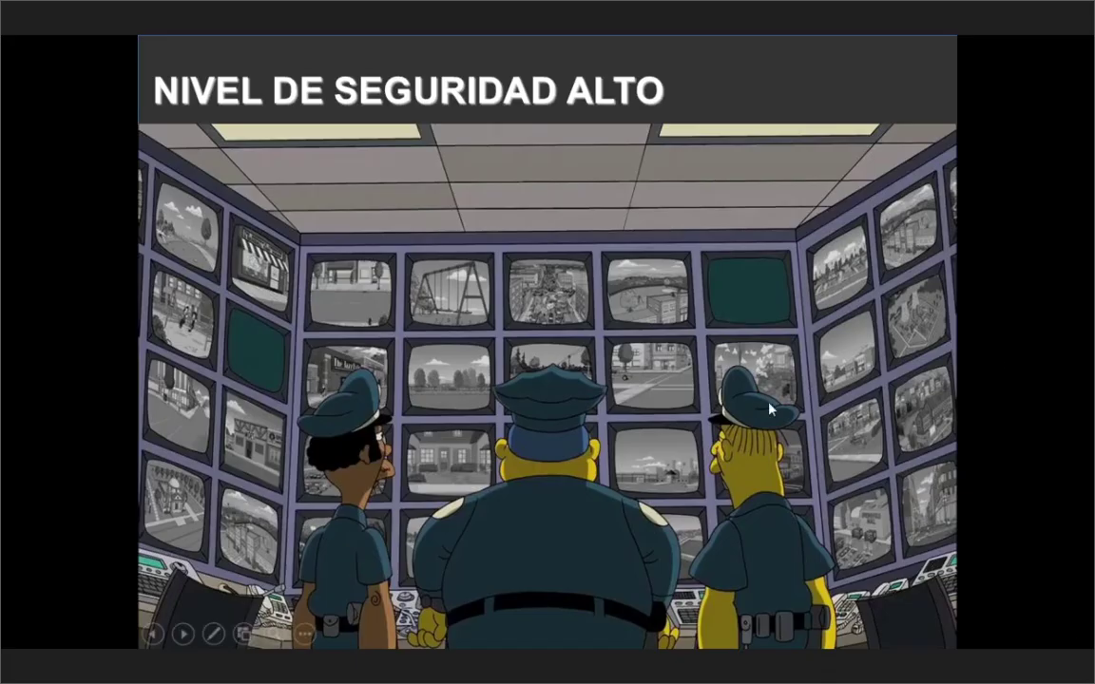
{"action": "key", "text": "super"}
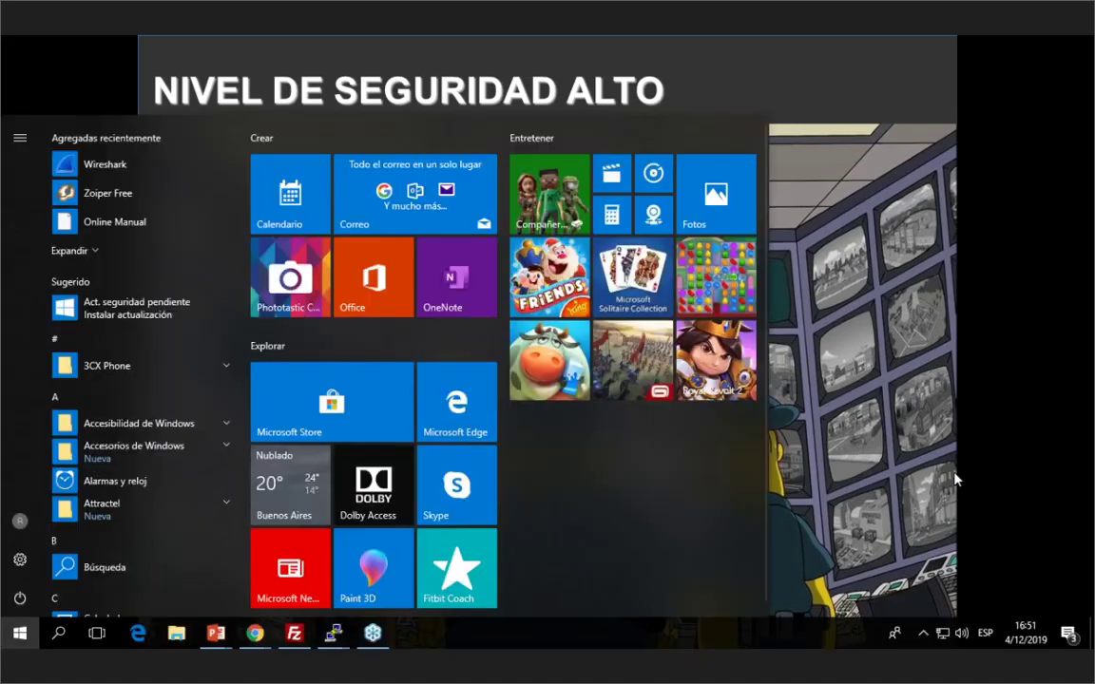
{"action": "left_click", "coordinate": [1090, 637]}
{"action": "double_click", "coordinate": [39, 435]}
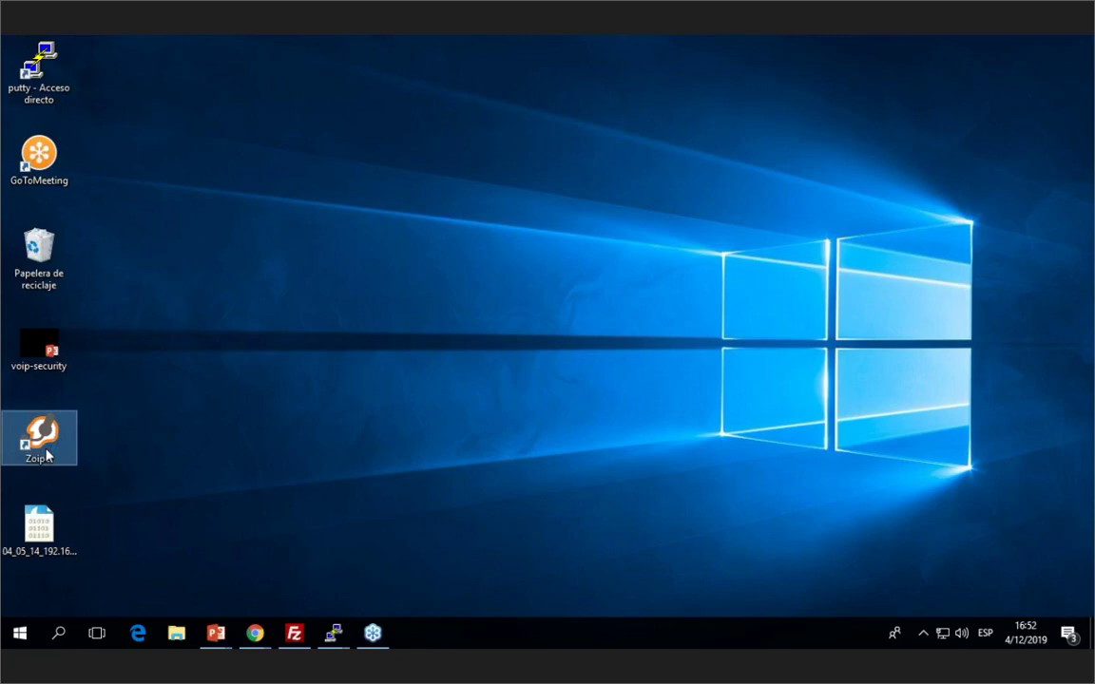
End the Zoiper (32 bits) process in Task Manager, then close Task Manager.
{"action": "right_click", "coordinate": [599, 641]}
{"action": "left_click", "coordinate": [656, 555]}
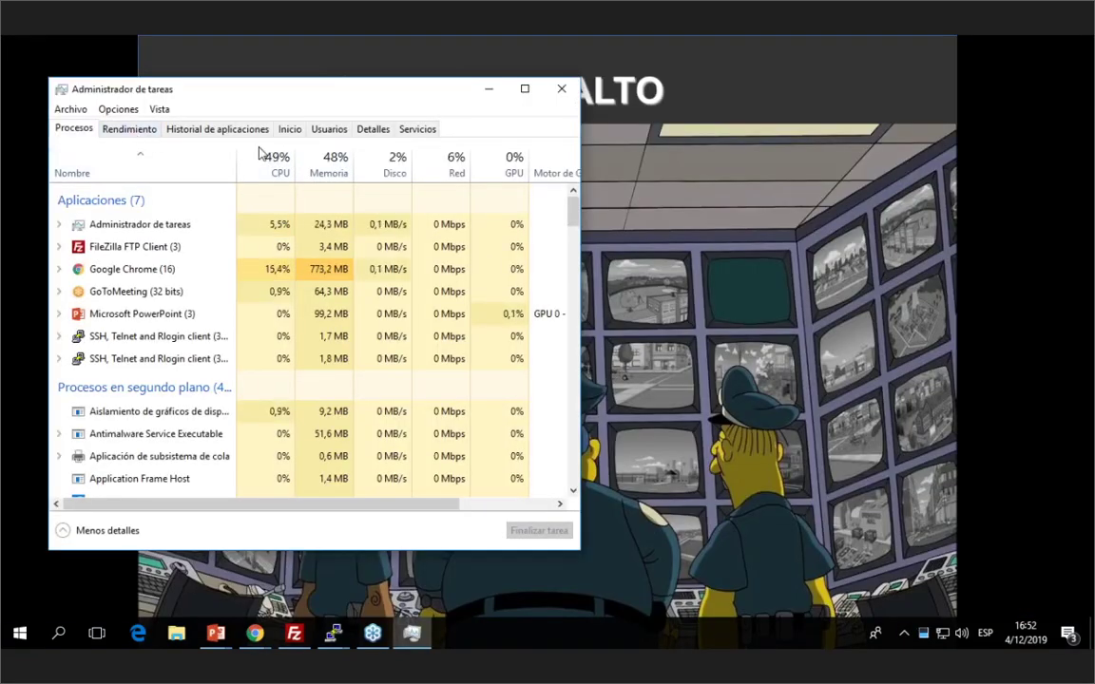
{"action": "left_click", "coordinate": [136, 228]}
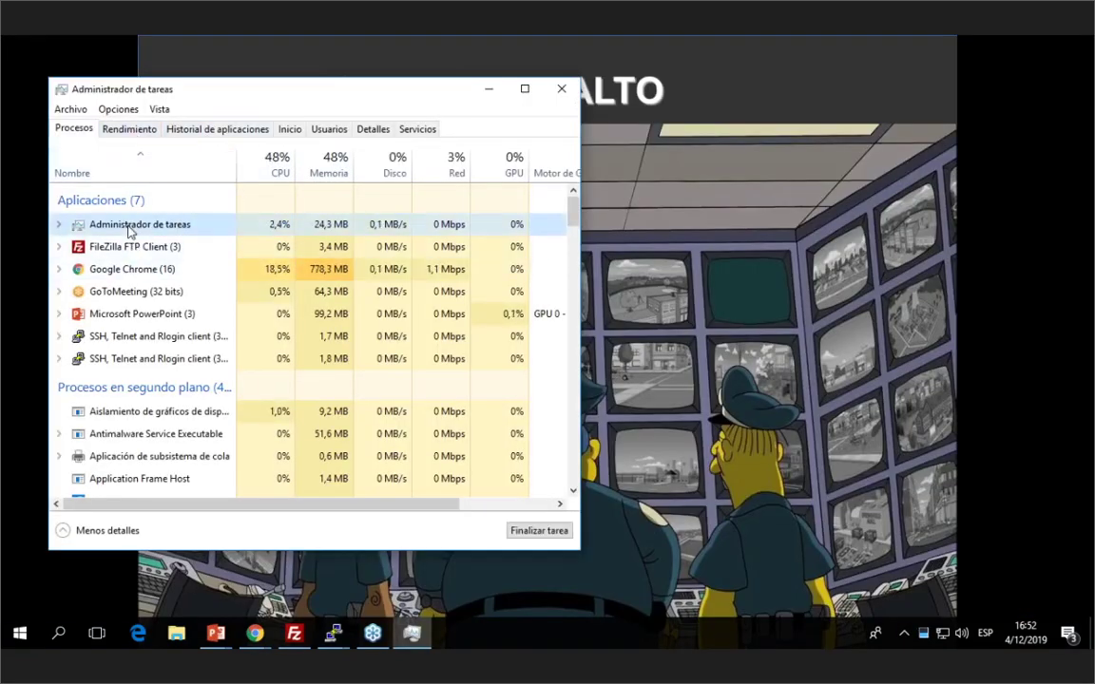
{"action": "key", "text": "z"}
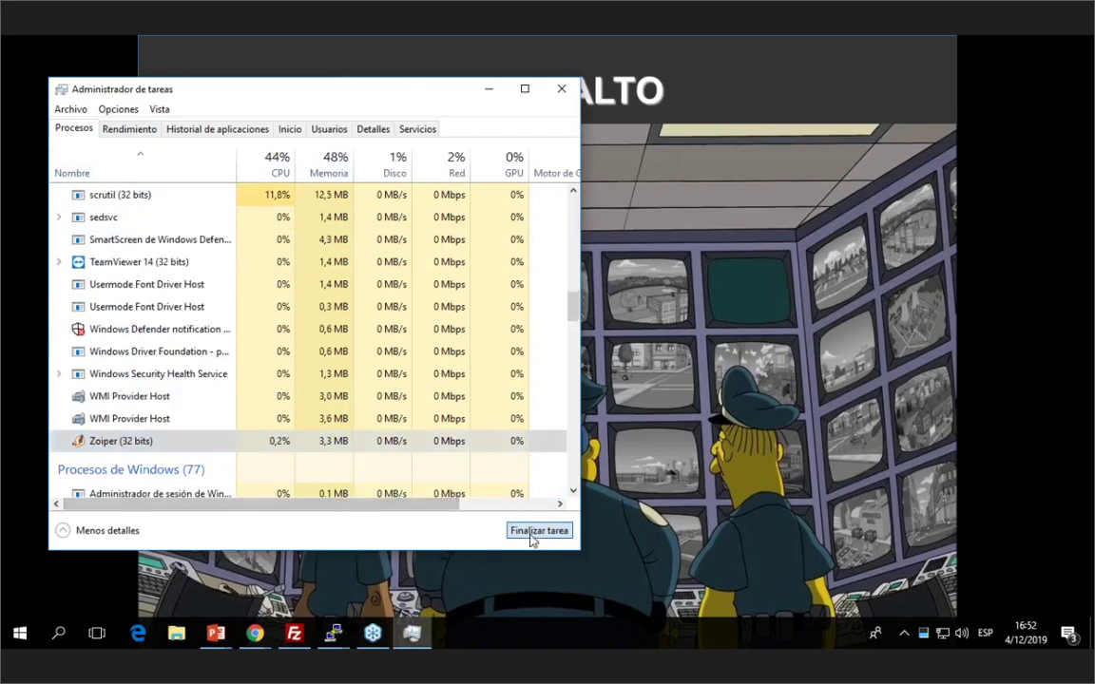
{"action": "left_click", "coordinate": [534, 530]}
{"action": "scroll", "coordinate": [186, 433], "scroll_direction": "down", "scroll_amount": 5}
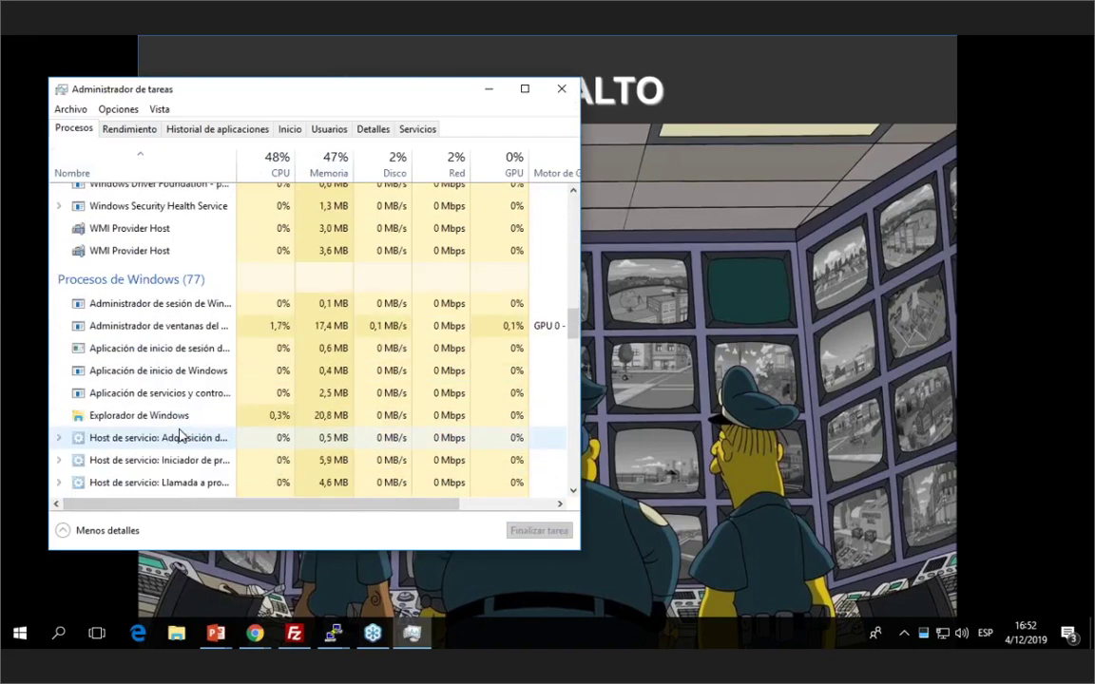
{"action": "left_click", "coordinate": [178, 427]}
{"action": "left_click", "coordinate": [560, 90]}
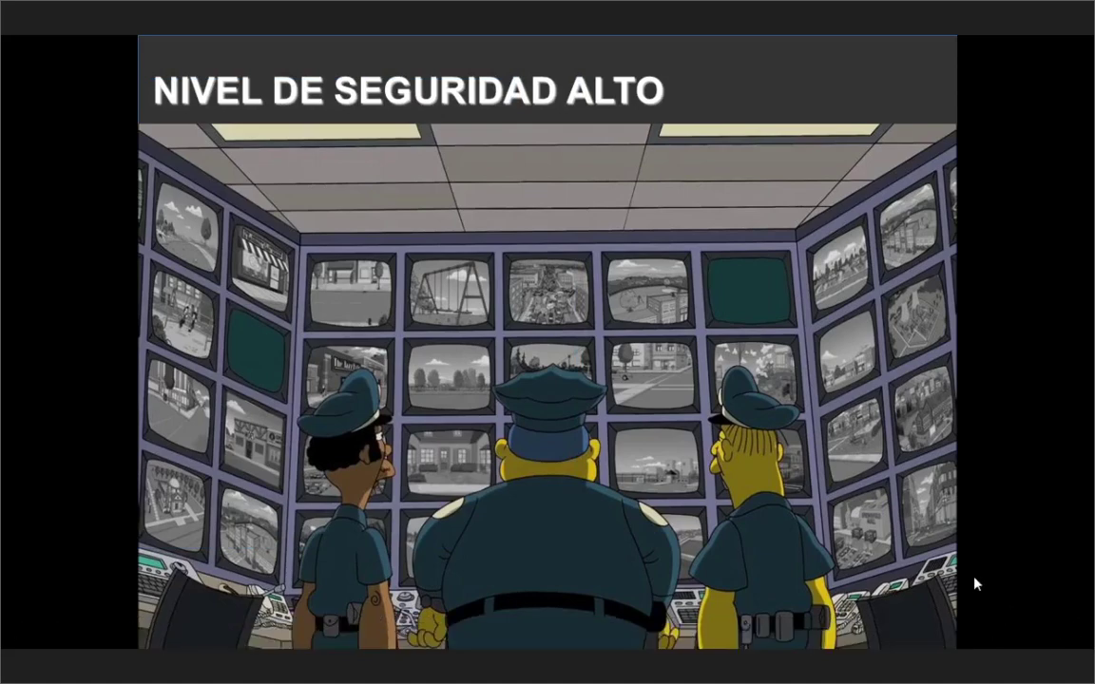
Bring the slideshow back to the front and minimize it to reveal the desktop.
{"action": "key", "text": "super+Tab"}
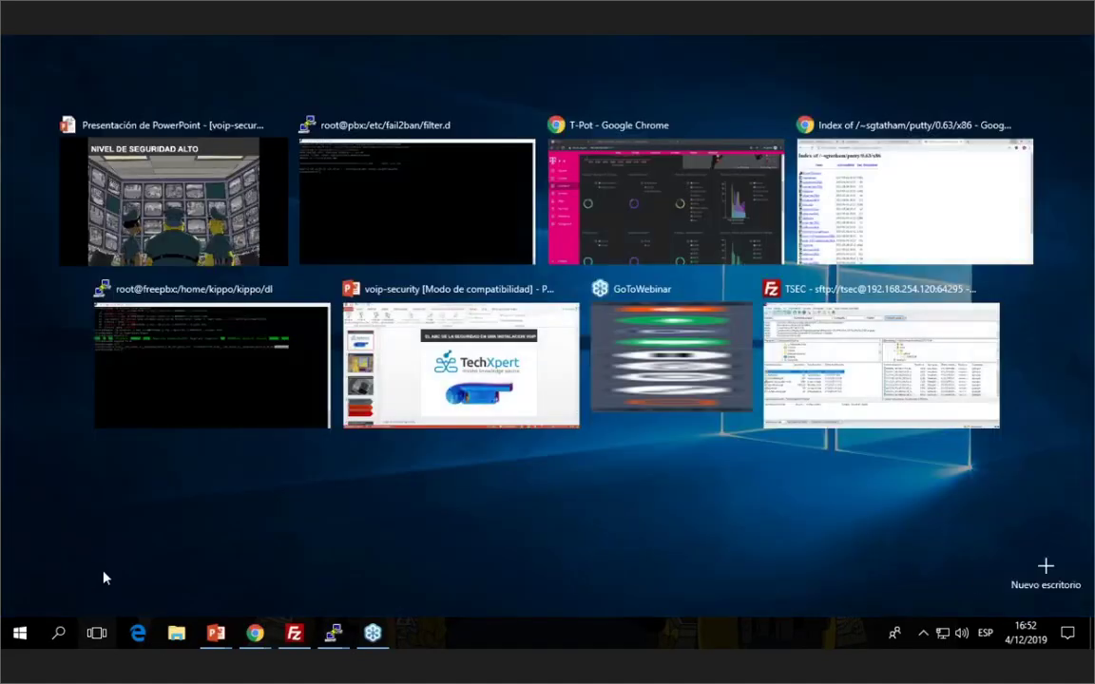
{"action": "left_click", "coordinate": [105, 578]}
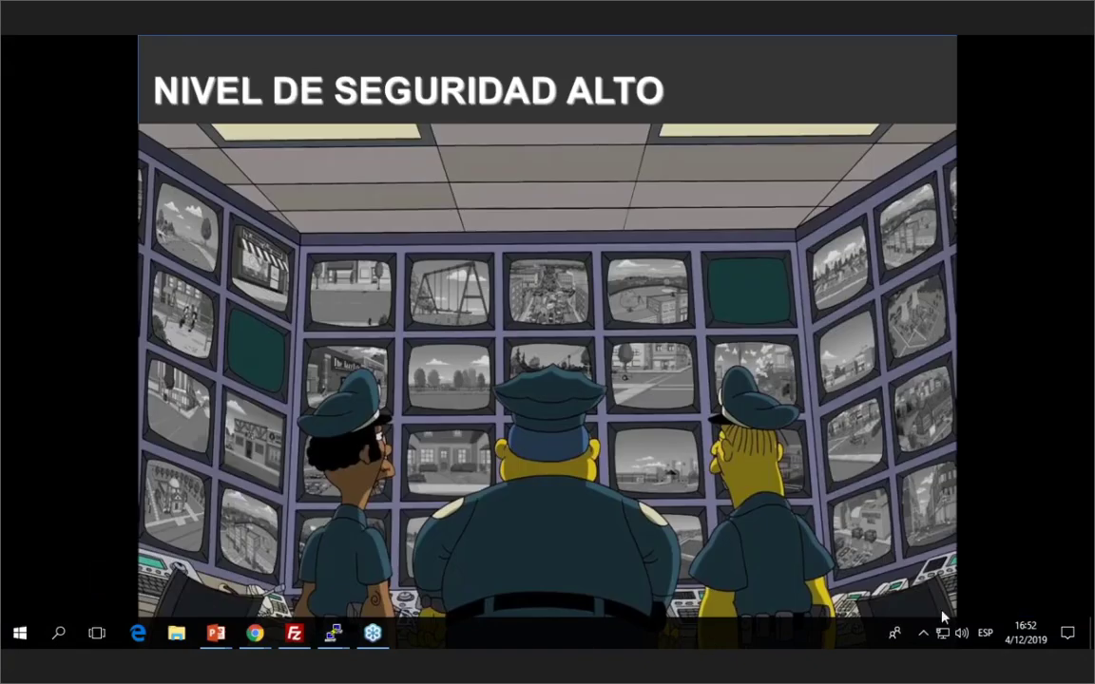
{"action": "left_click", "coordinate": [1090, 633]}
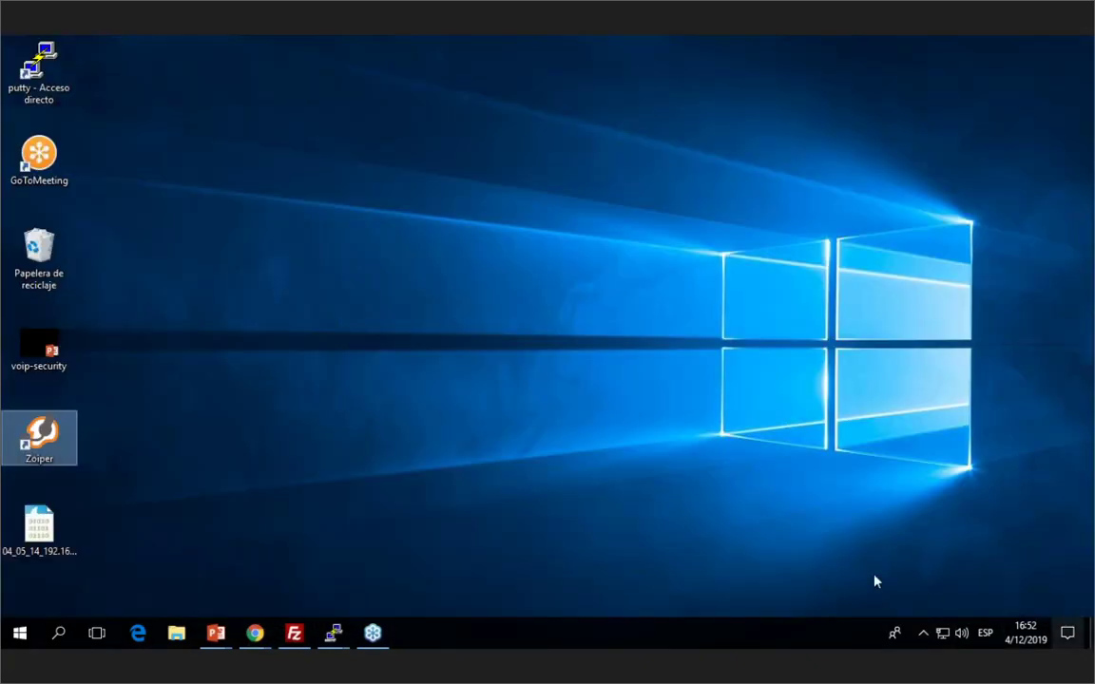
Relaunch Zoiper and start a new SIP account named 'asrasr'.
{"action": "double_click", "coordinate": [70, 456]}
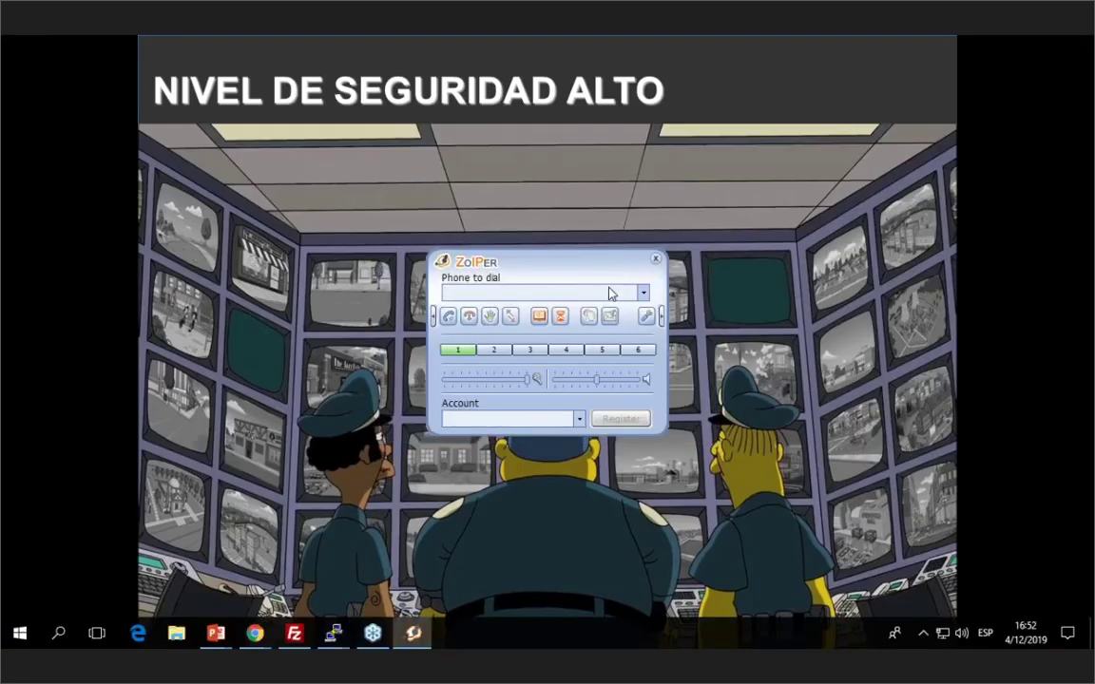
{"action": "left_click", "coordinate": [609, 319]}
{"action": "left_click", "coordinate": [351, 183]}
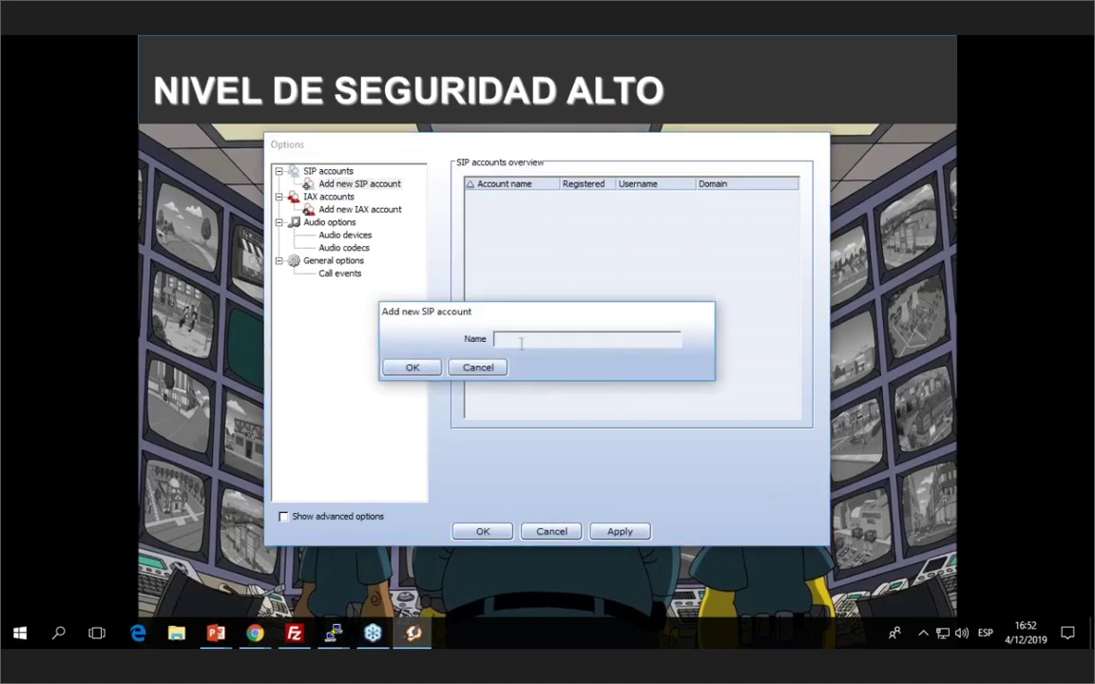
{"action": "type", "text": "asrasr"}
{"action": "left_click", "coordinate": [416, 369]}
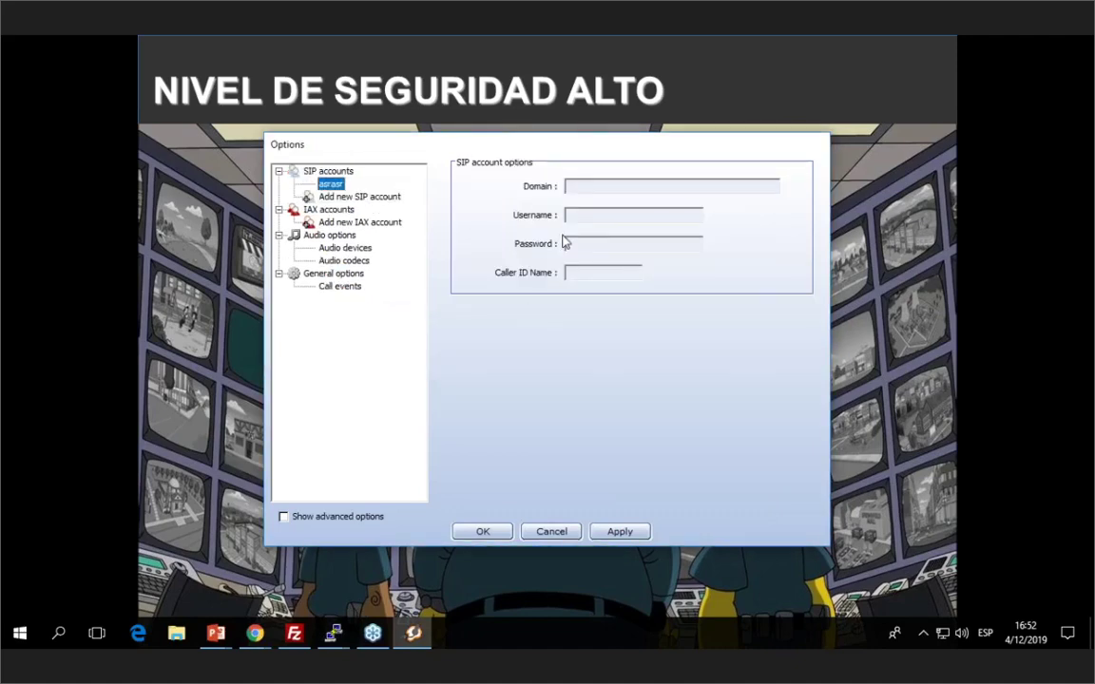
Set the account domain to 192.168.254.120 with its username and password, and save it.
{"action": "left_click", "coordinate": [591, 187]}
{"action": "type", "text": "192.168.254.120"}
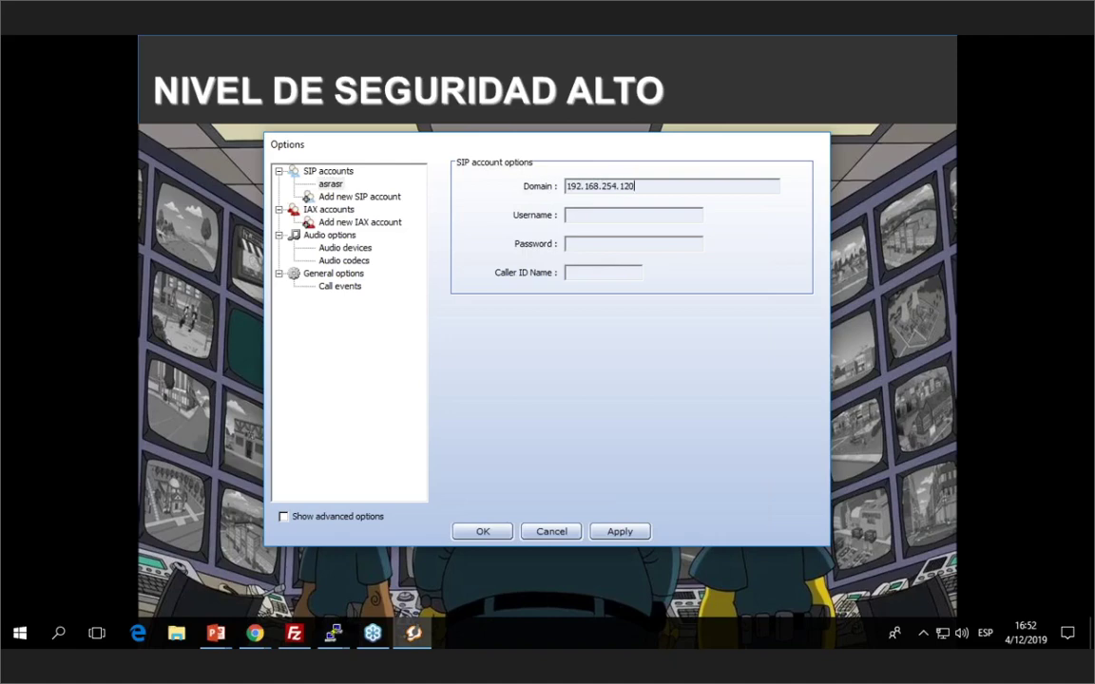
{"action": "key", "text": "Tab"}
{"action": "key", "text": "Tab"}
{"action": "left_click", "coordinate": [538, 533]}
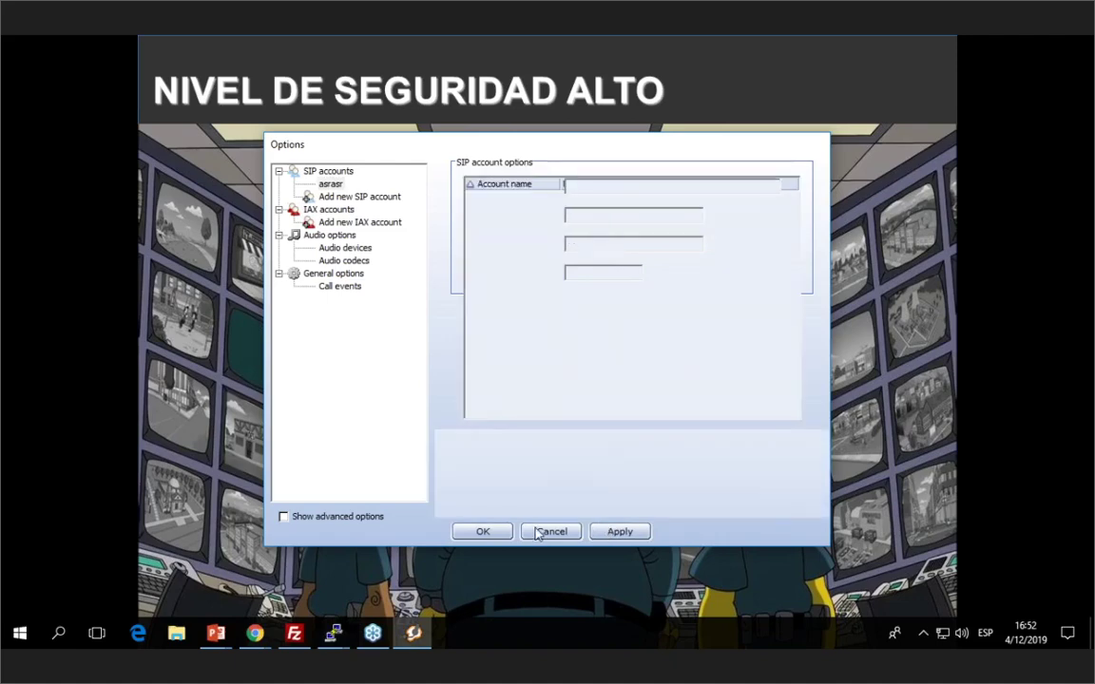
{"action": "left_click", "coordinate": [483, 531]}
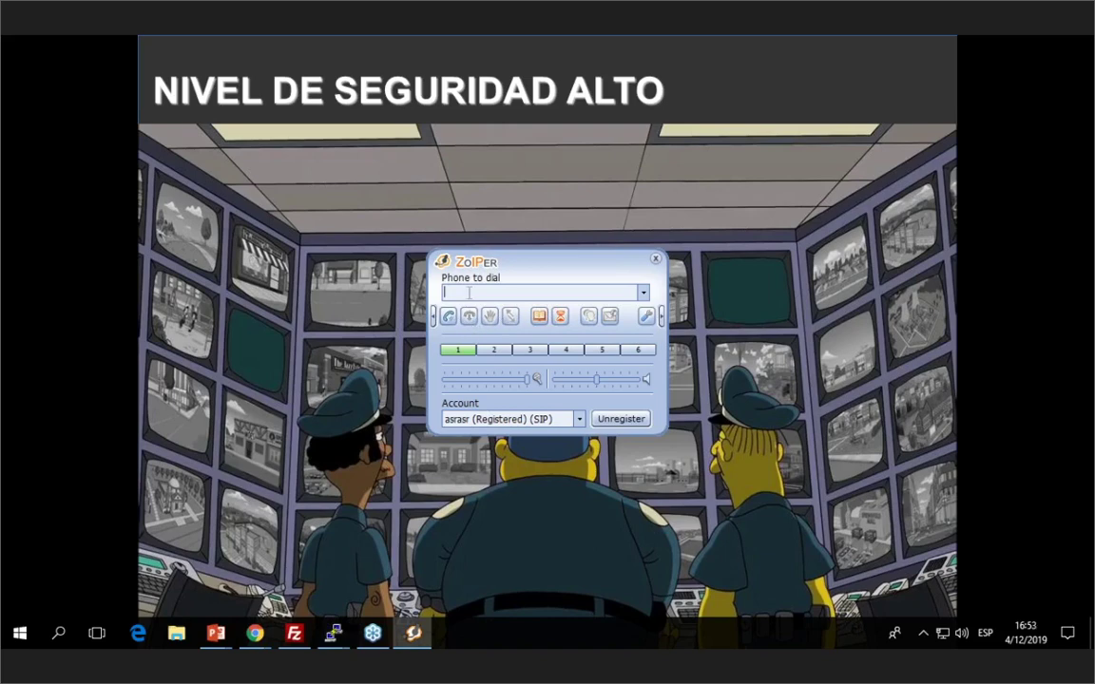
Dial a test number, hang up the unanswered call, and switch to the T-Pot browser window.
{"action": "type", "text": "151545454"}
{"action": "left_click", "coordinate": [449, 318]}
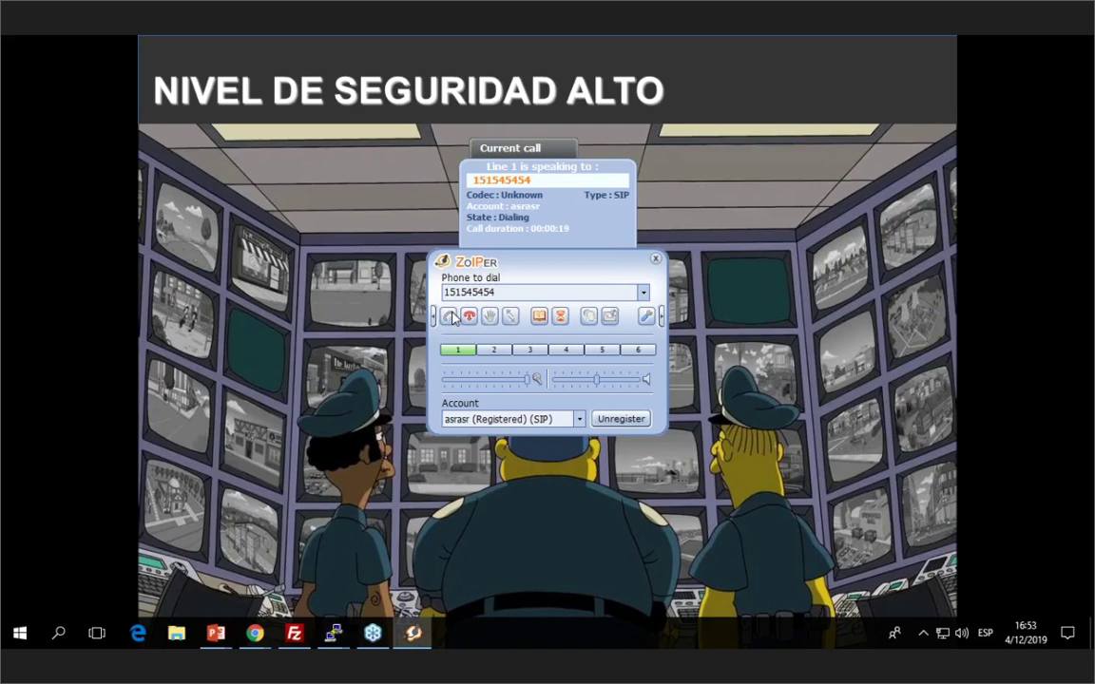
{"action": "left_click", "coordinate": [469, 315]}
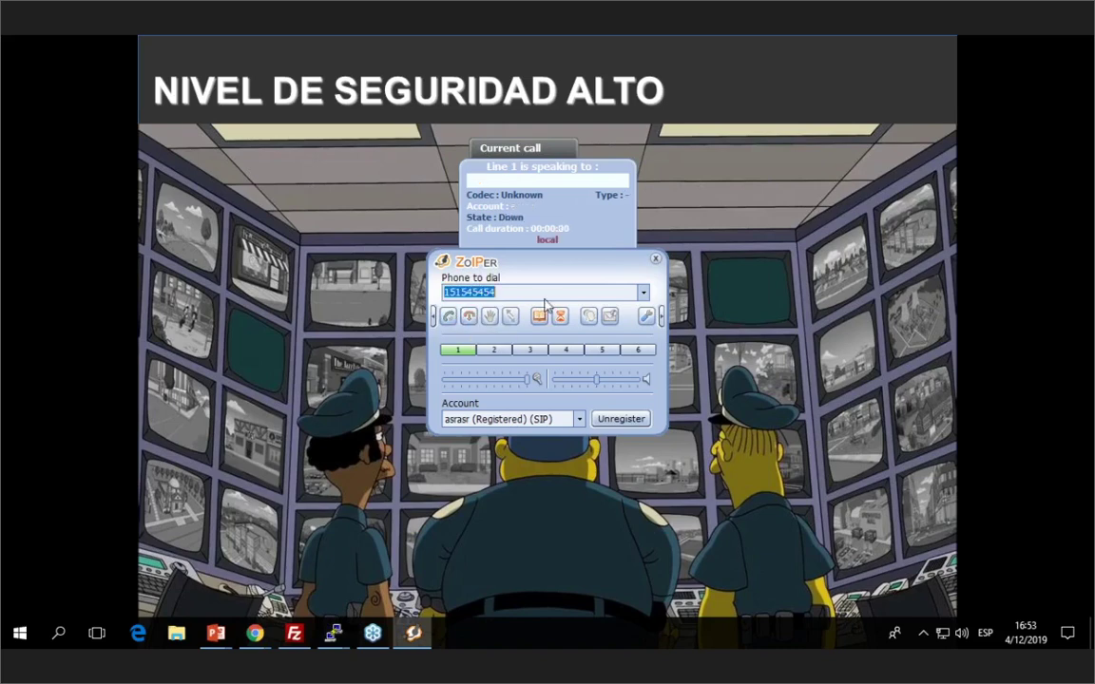
{"action": "key", "text": "alt+Tab"}
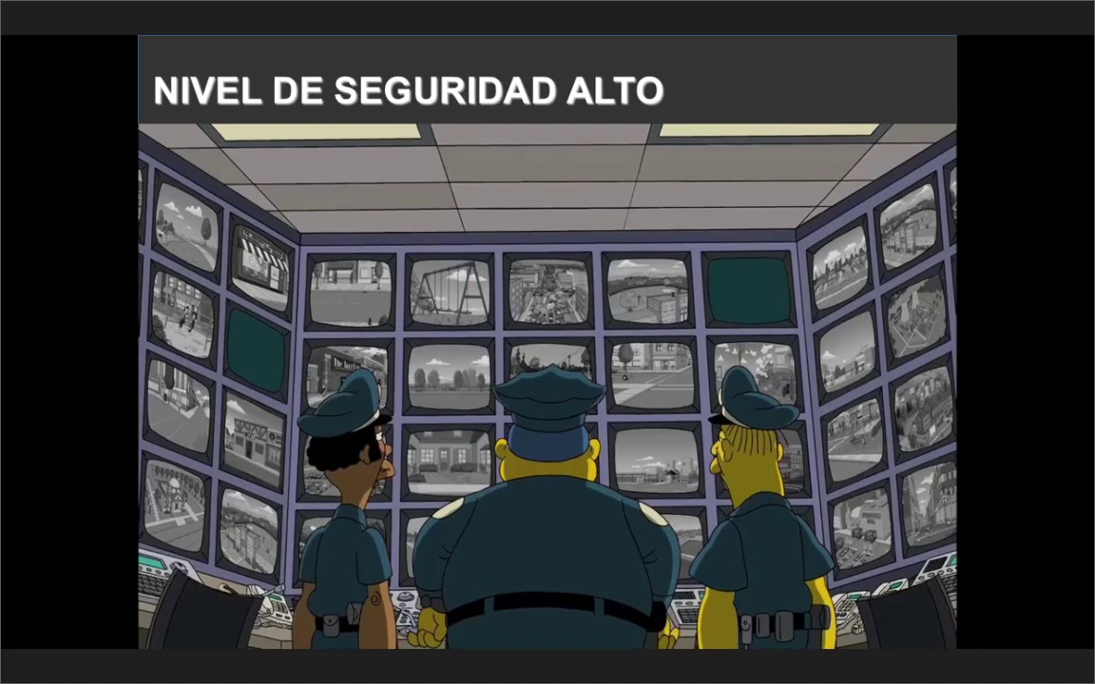
{"action": "key", "text": "alt+Tab"}
{"action": "key", "text": "alt+Tab"}
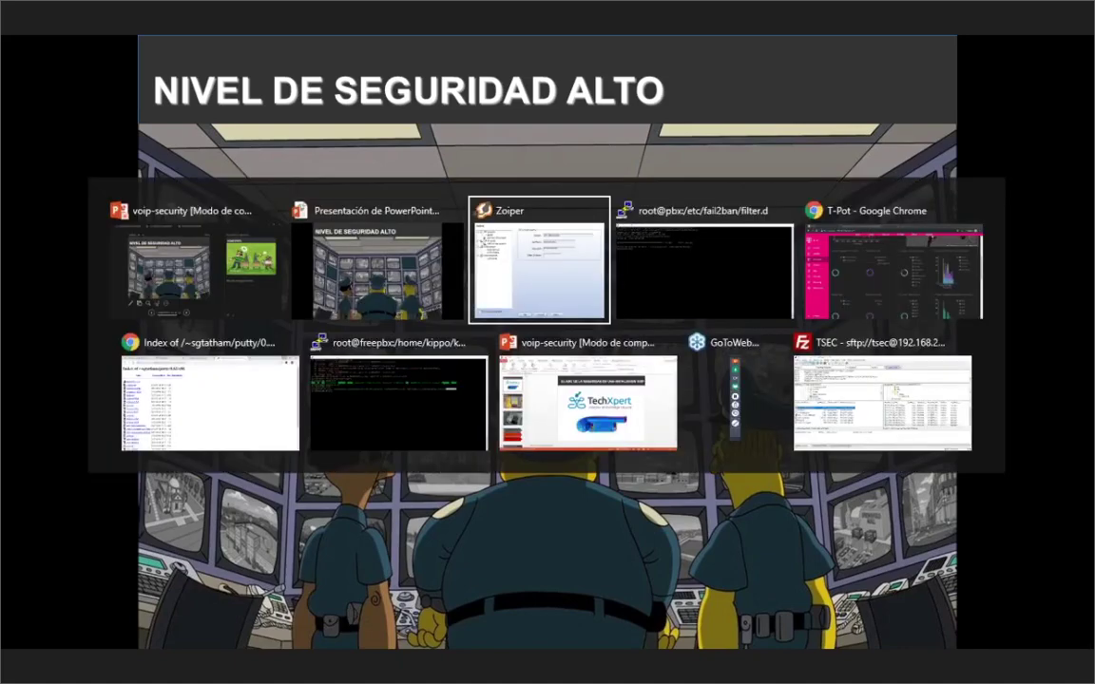
{"action": "key", "text": "alt+Tab"}
{"action": "key", "text": "alt+Tab"}
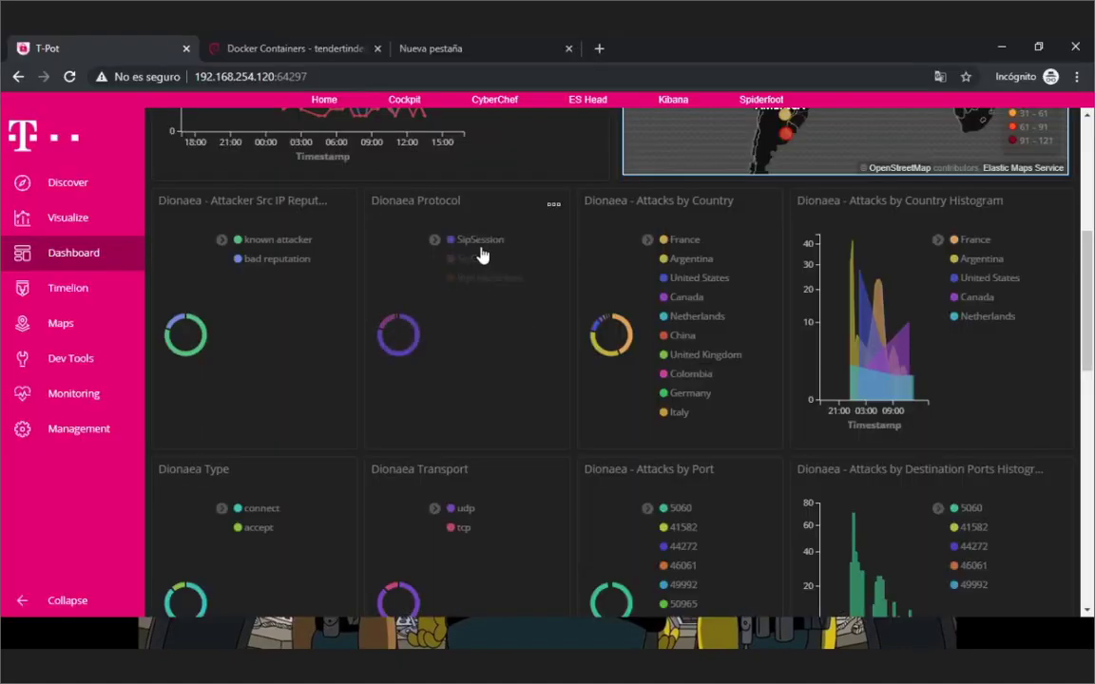
Scroll down through the Dionaea panels showing SipSession, SipCall and RtpUdpStream, then back to the top.
{"action": "scroll", "coordinate": [471, 347], "scroll_direction": "down", "scroll_amount": 5}
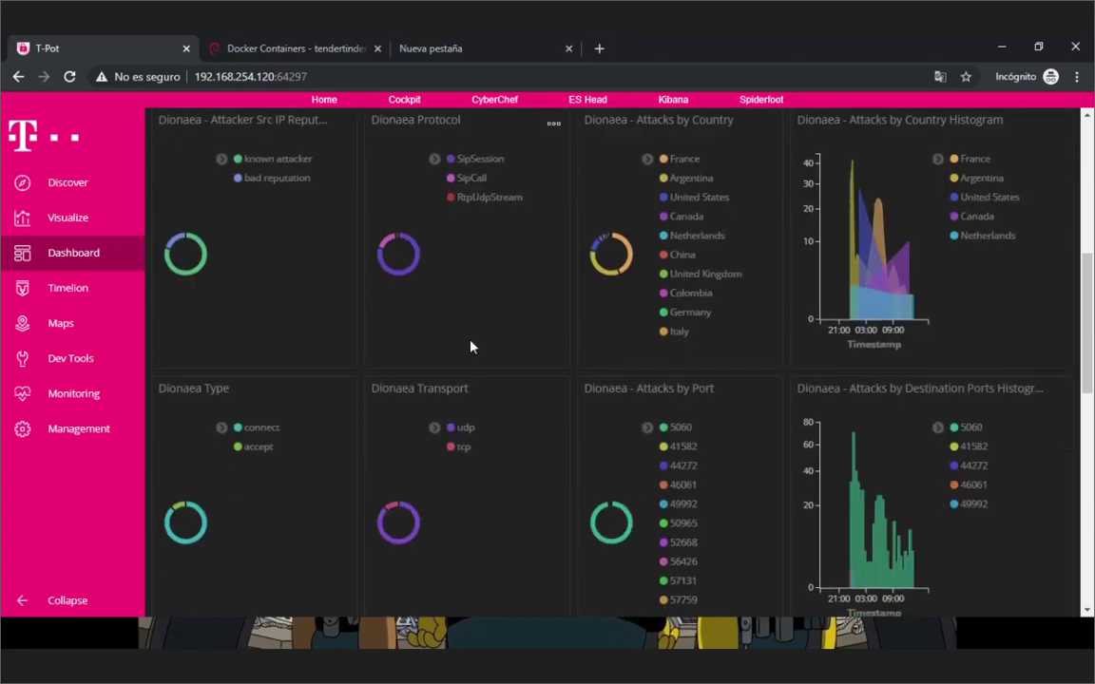
{"action": "scroll", "coordinate": [471, 347], "scroll_direction": "down", "scroll_amount": 10}
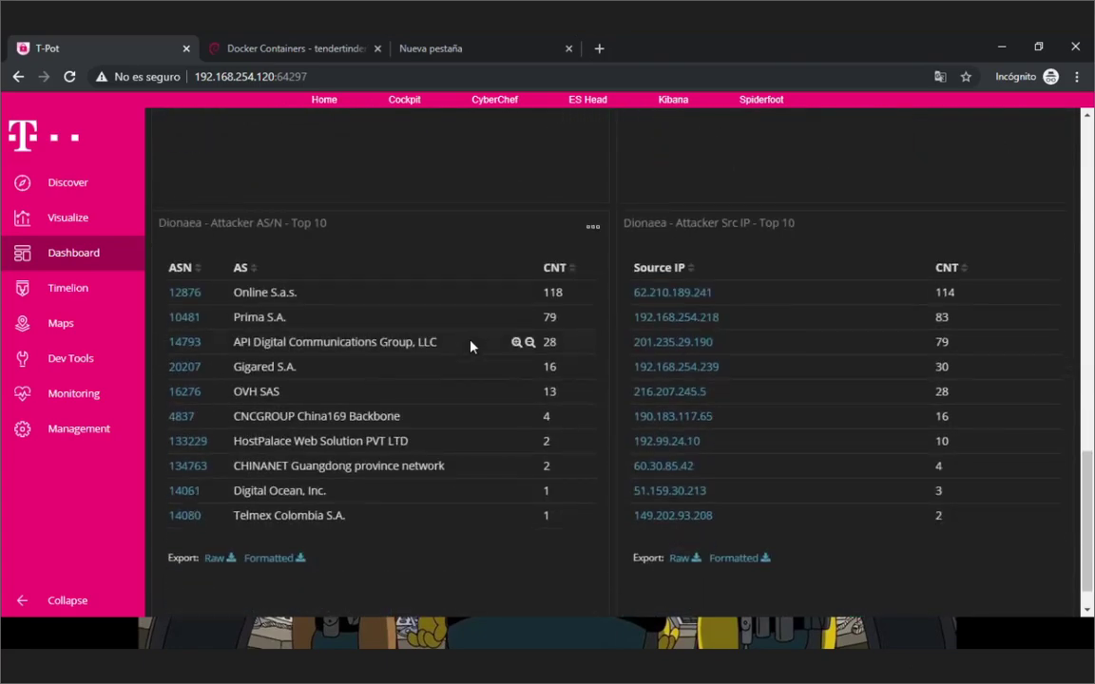
{"action": "scroll", "coordinate": [471, 347], "scroll_direction": "up", "scroll_amount": 15}
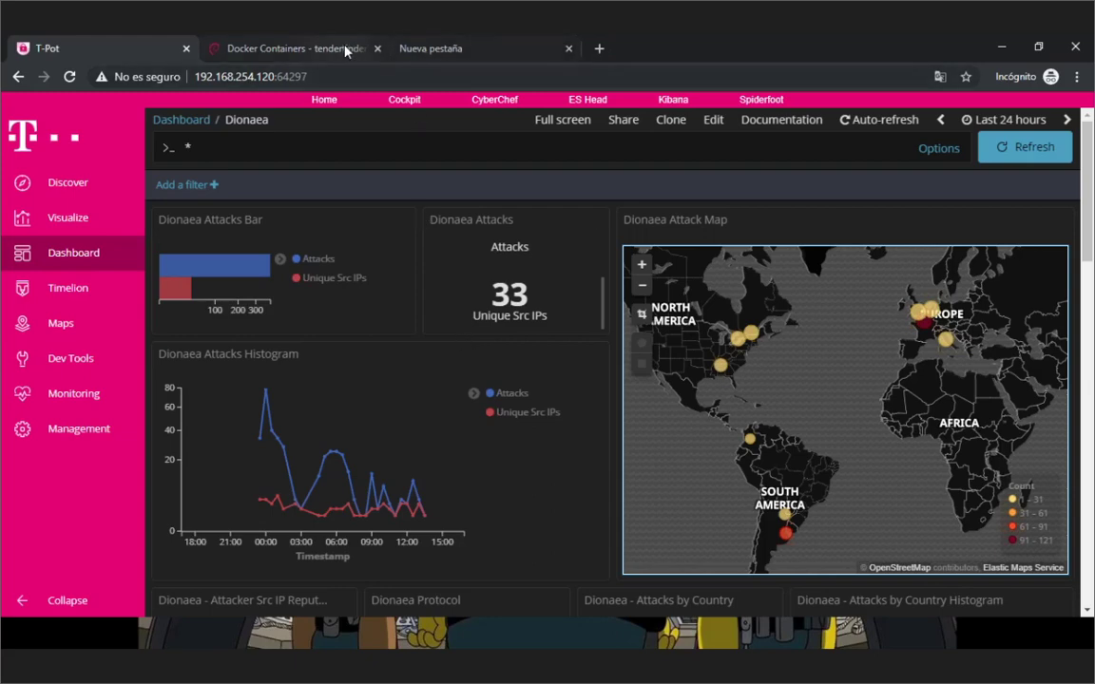
Go to the SBC web interface at 192.168.254.150 in a new tab.
{"action": "left_click", "coordinate": [404, 48]}
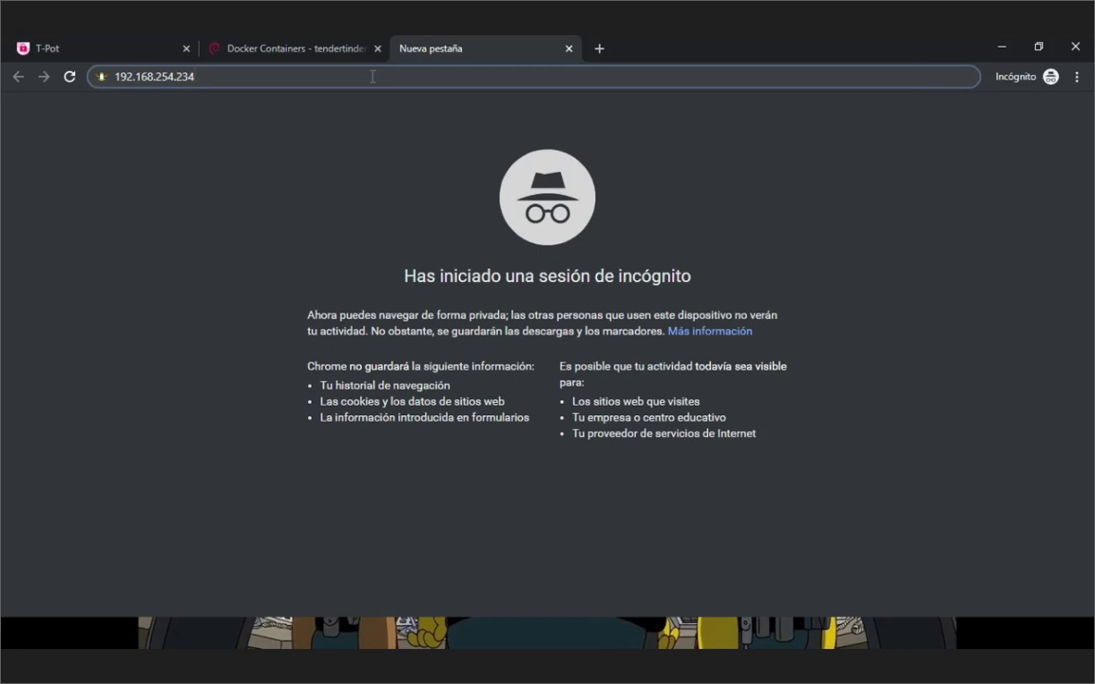
{"action": "key", "text": "BackSpace"}
{"action": "key", "text": "BackSpace"}
{"action": "key", "text": "BackSpace"}
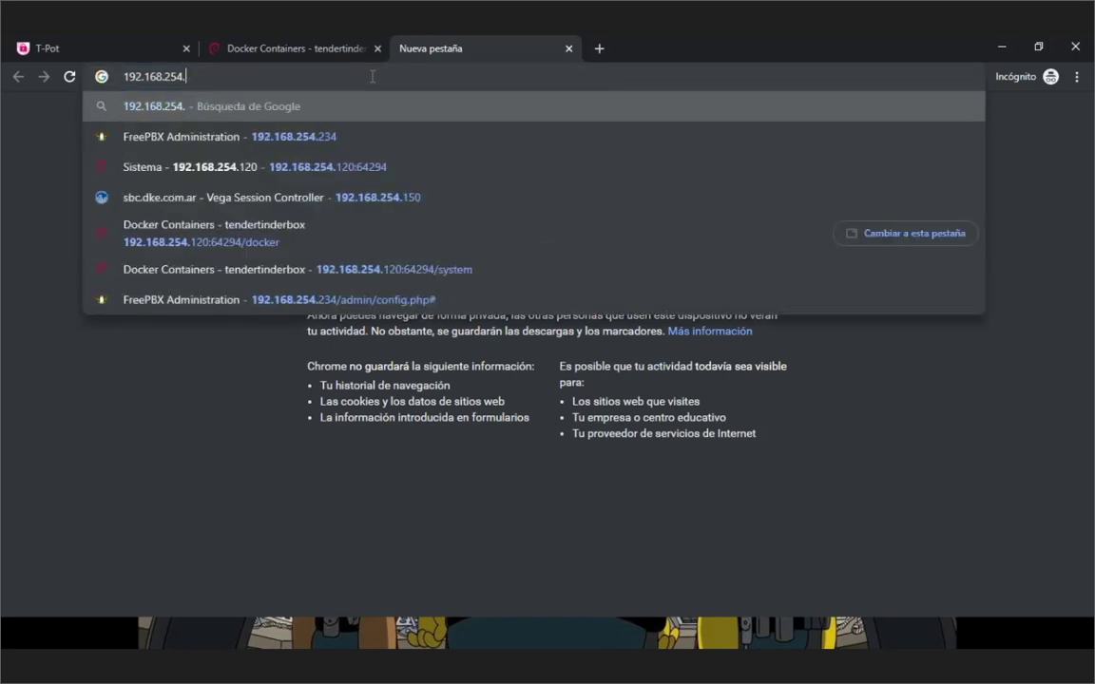
{"action": "type", "text": "12"}
{"action": "key", "text": "BackSpace"}
{"action": "key", "text": "BackSpace"}
{"action": "type", "text": "5"}
{"action": "key", "text": "Return"}
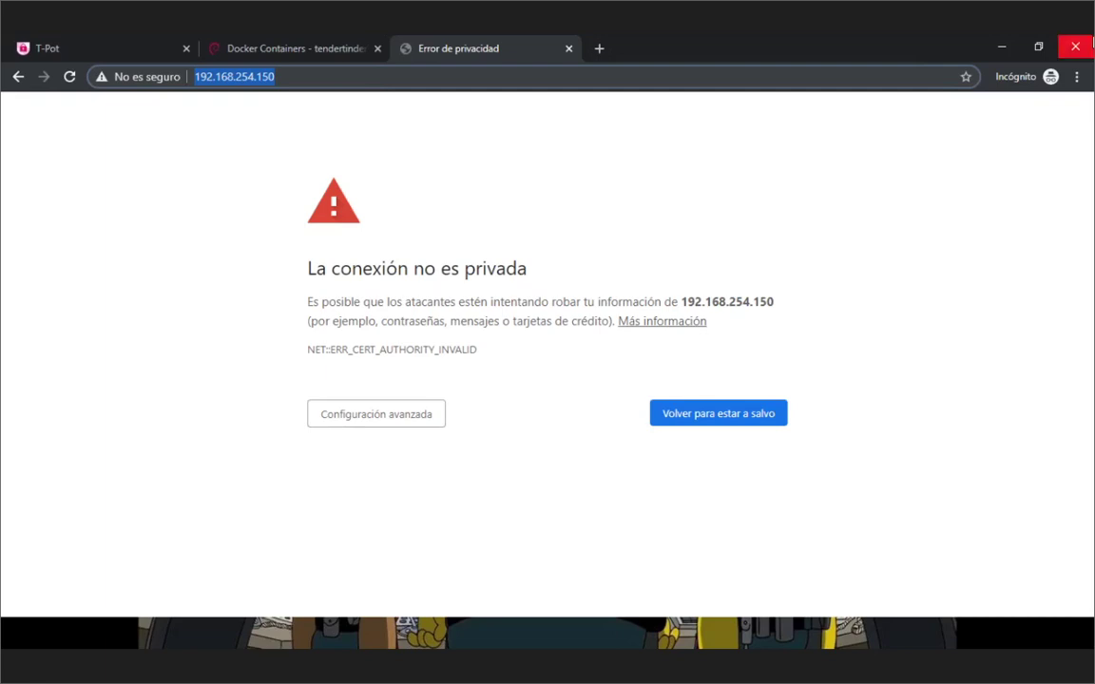
Bypass the certificate warning and log in with the SBC username and password.
{"action": "left_click", "coordinate": [332, 419]}
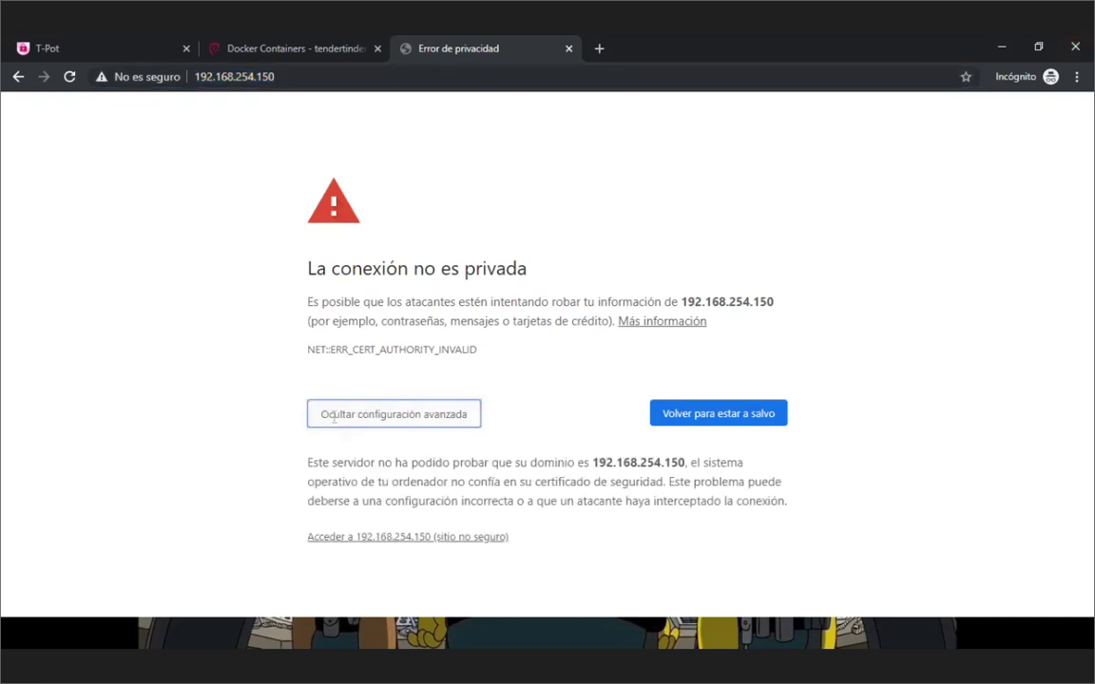
{"action": "left_click", "coordinate": [363, 538]}
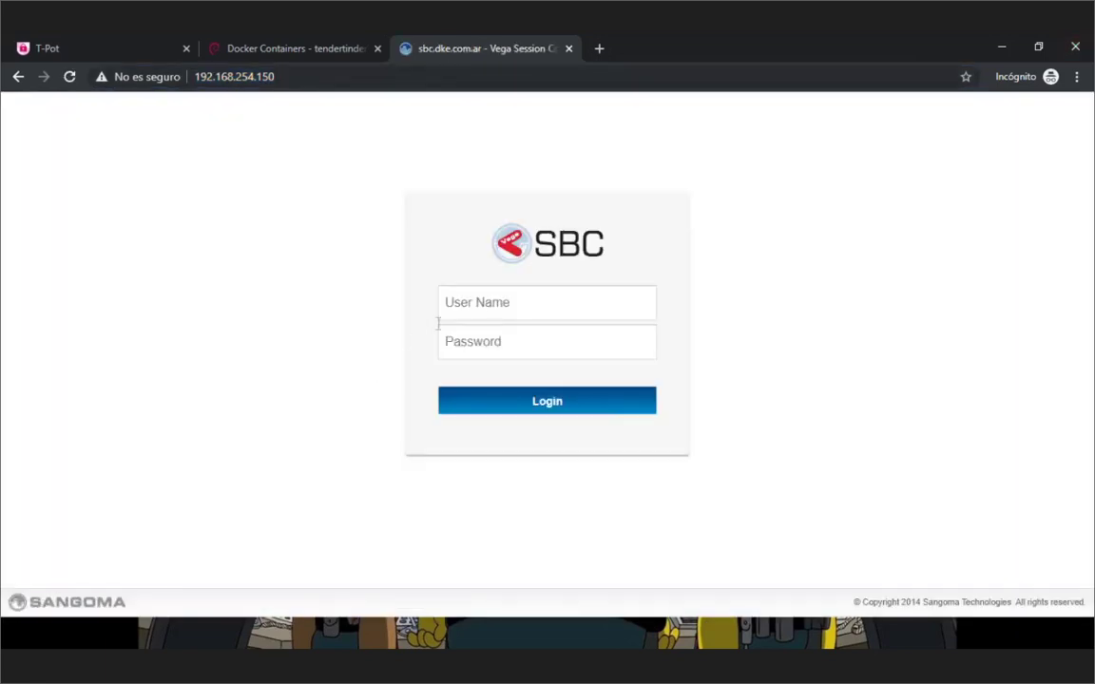
{"action": "left_click", "coordinate": [451, 304]}
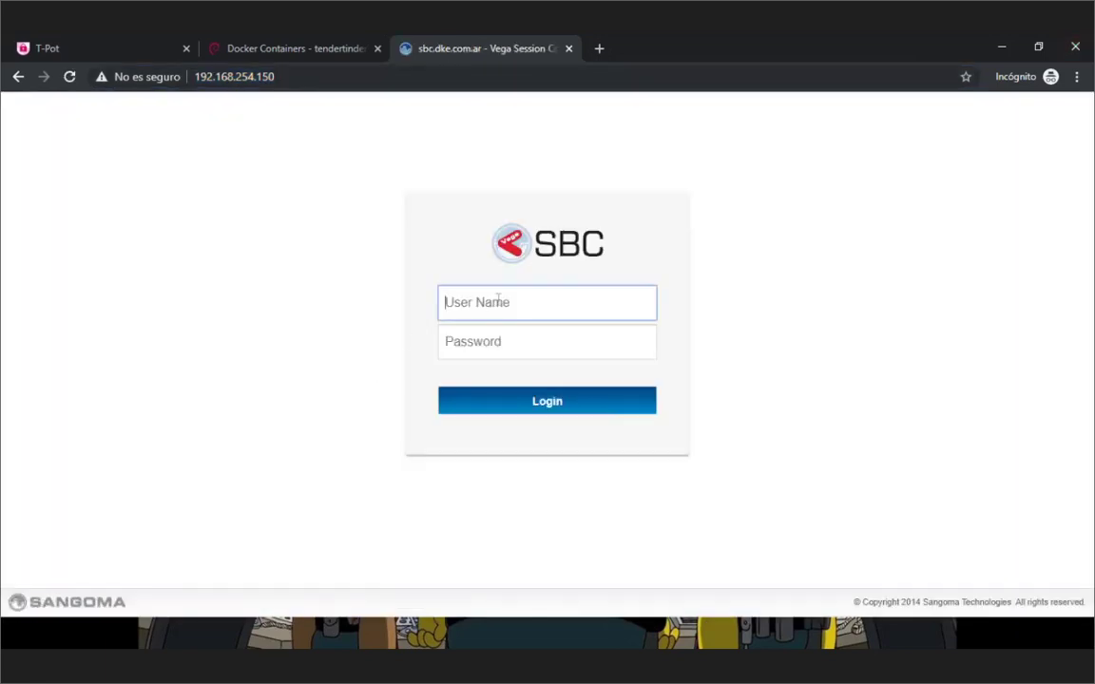
{"action": "key", "text": "Tab"}
{"action": "type", "text": "************"}
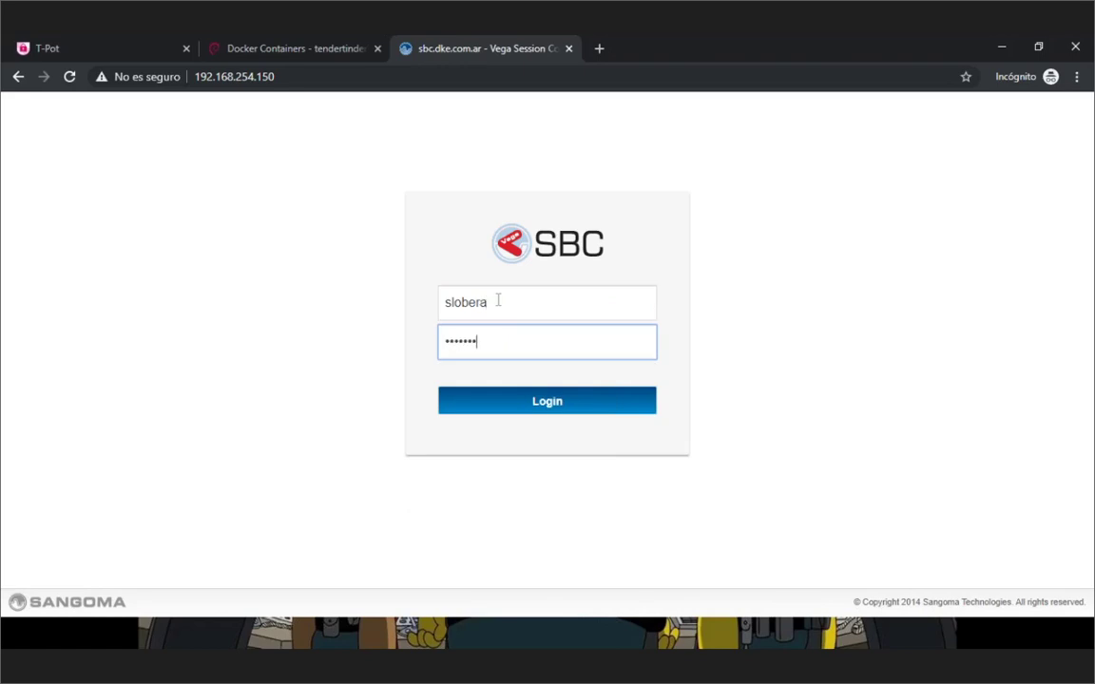
{"action": "key", "text": "Return"}
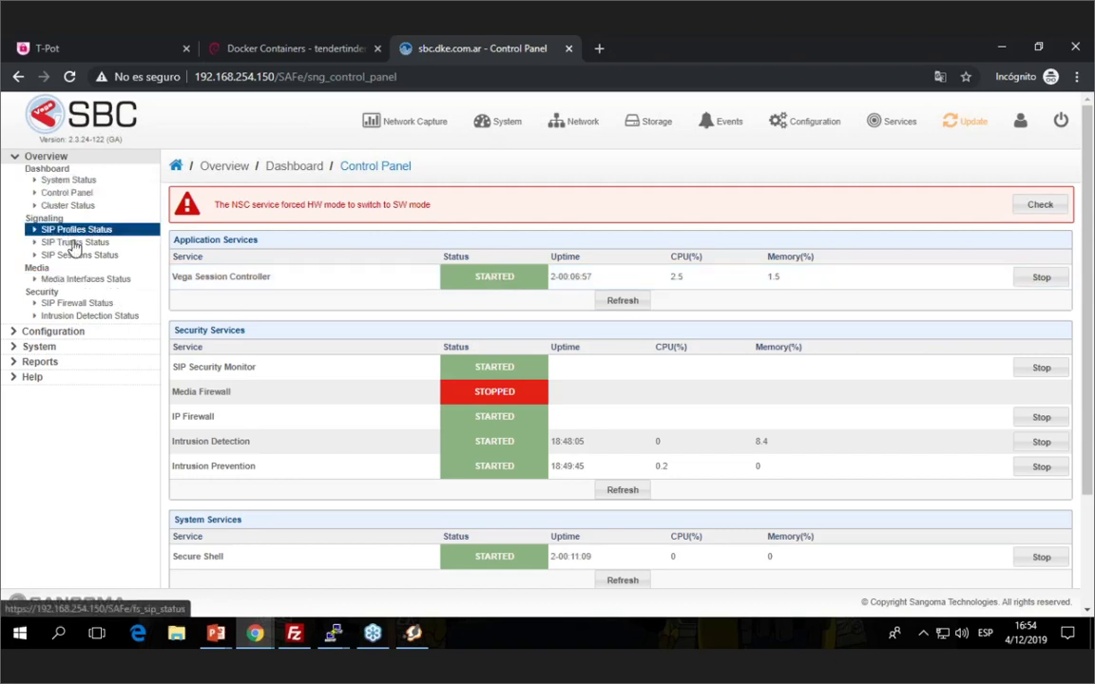
Show Intrusion Detection Status, then the SIP Firewall Status list of never-expiring blocked IPs.
{"action": "left_click", "coordinate": [43, 317]}
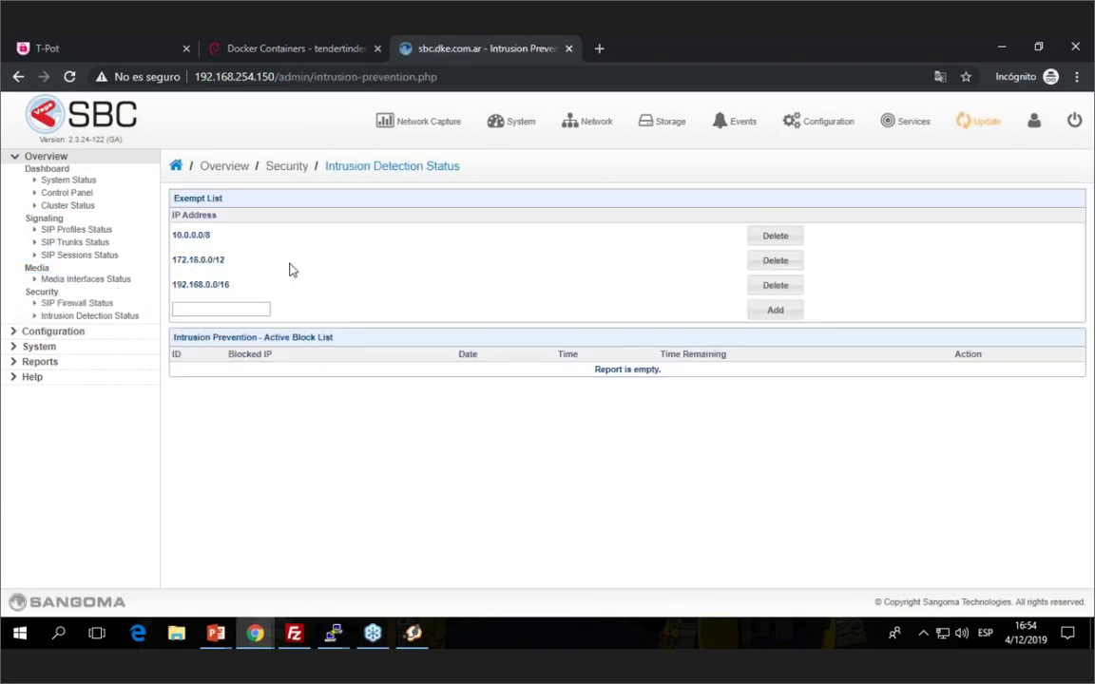
{"action": "left_click", "coordinate": [96, 306]}
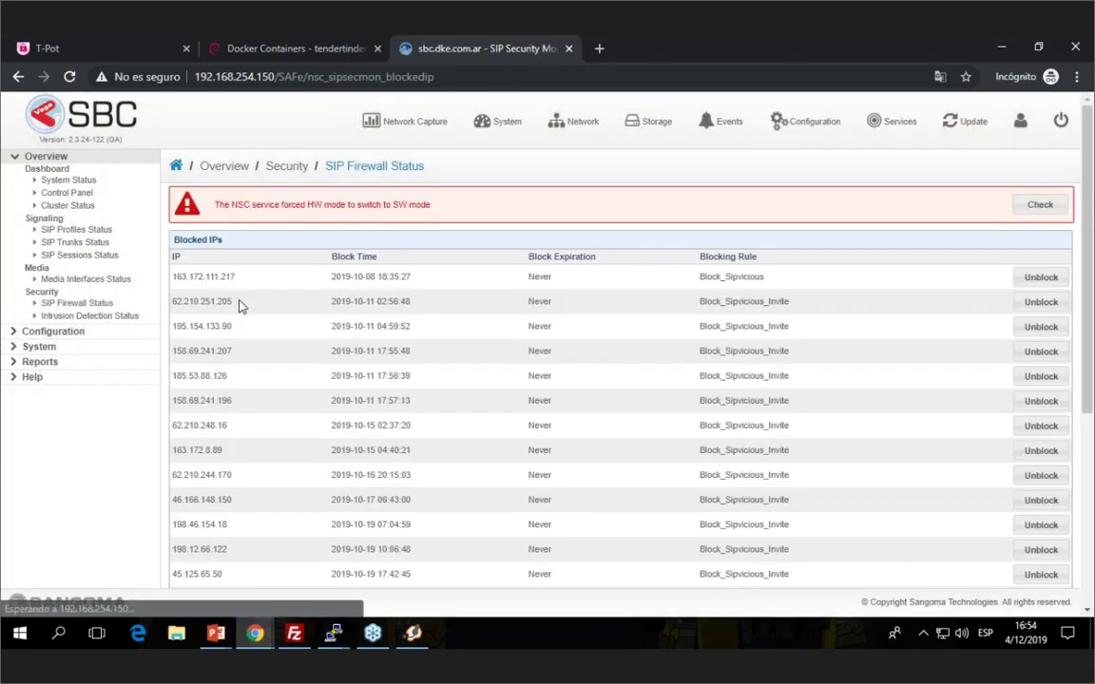
{"action": "scroll", "coordinate": [409, 342], "scroll_direction": "down", "scroll_amount": 5}
{"action": "scroll", "coordinate": [446, 352], "scroll_direction": "up", "scroll_amount": 5}
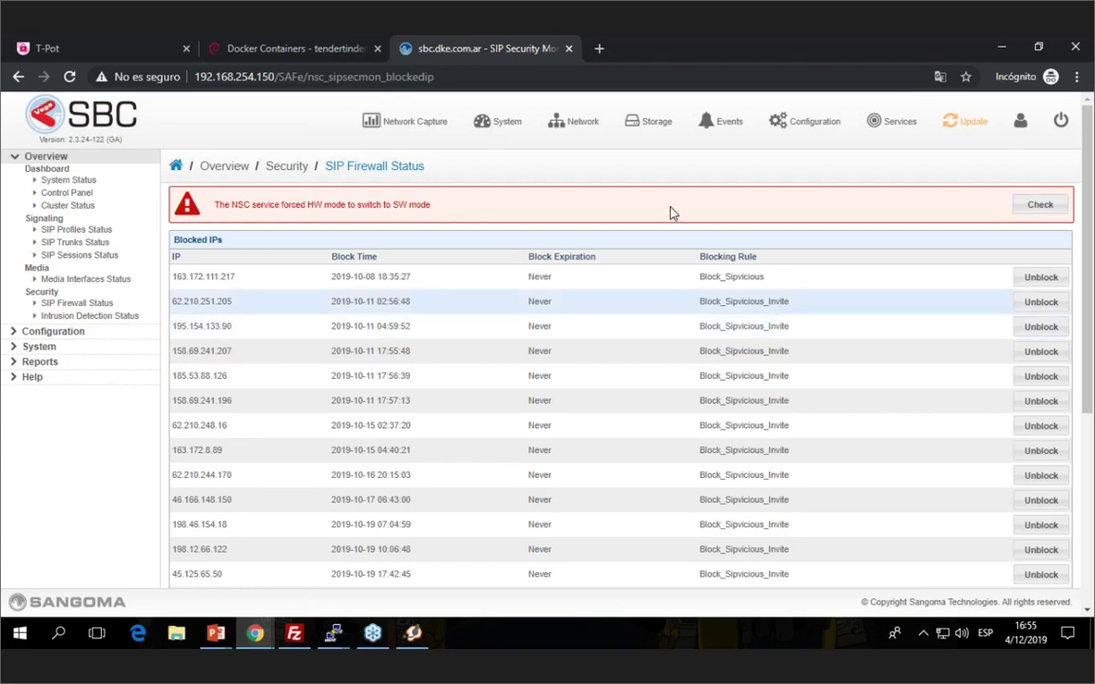
Minimize Chrome and advance the slideshow to the closing 'That's all Folks!' slide.
{"action": "left_click", "coordinate": [1001, 46]}
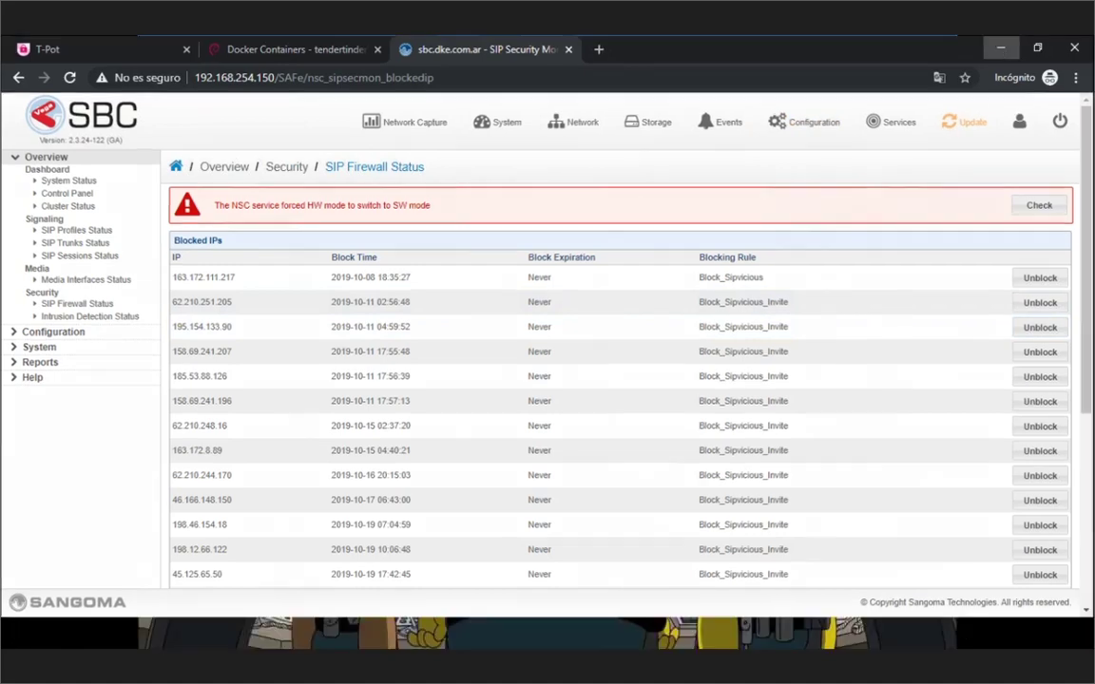
{"action": "left_click", "coordinate": [789, 216]}
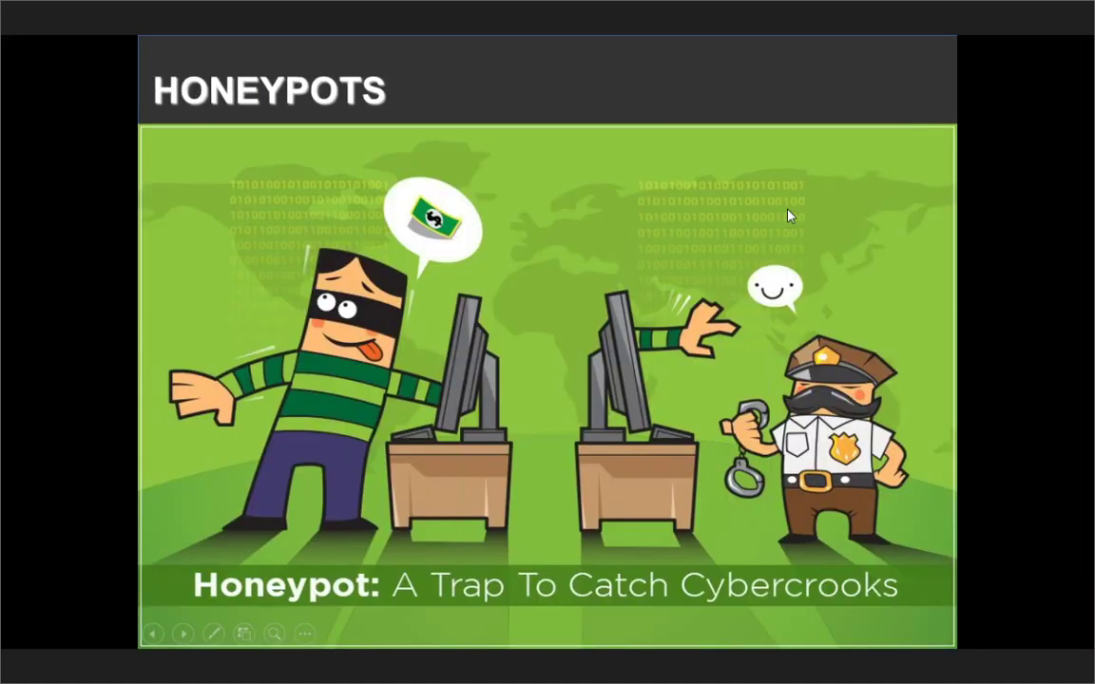
{"action": "left_click", "coordinate": [788, 216]}
{"action": "left_click", "coordinate": [789, 216]}
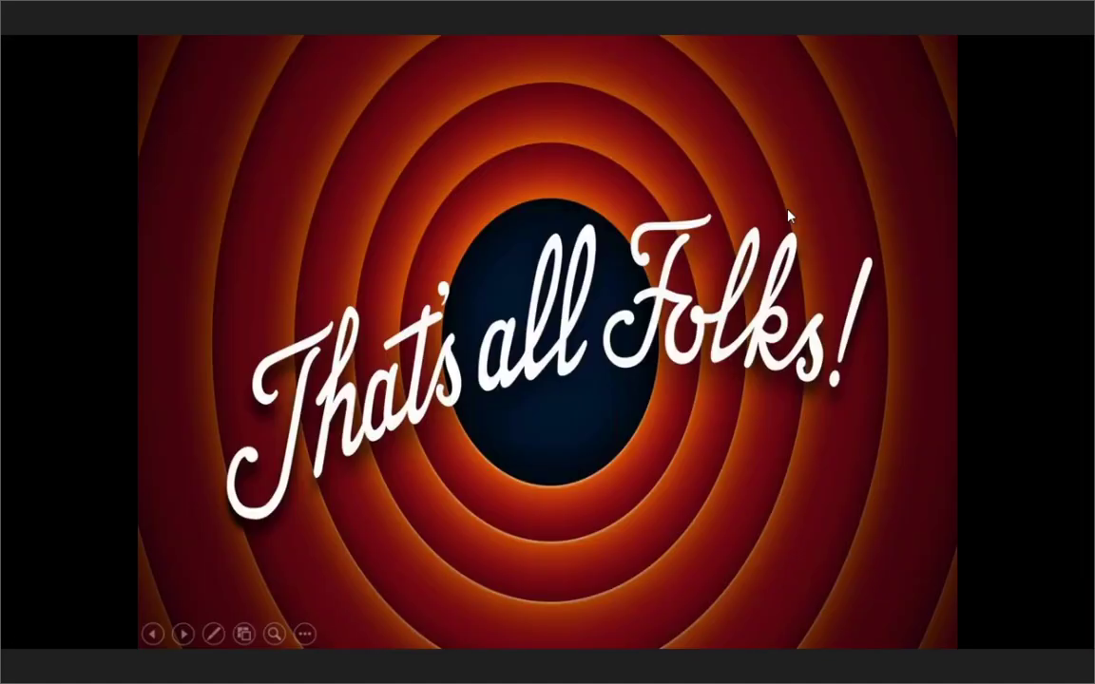
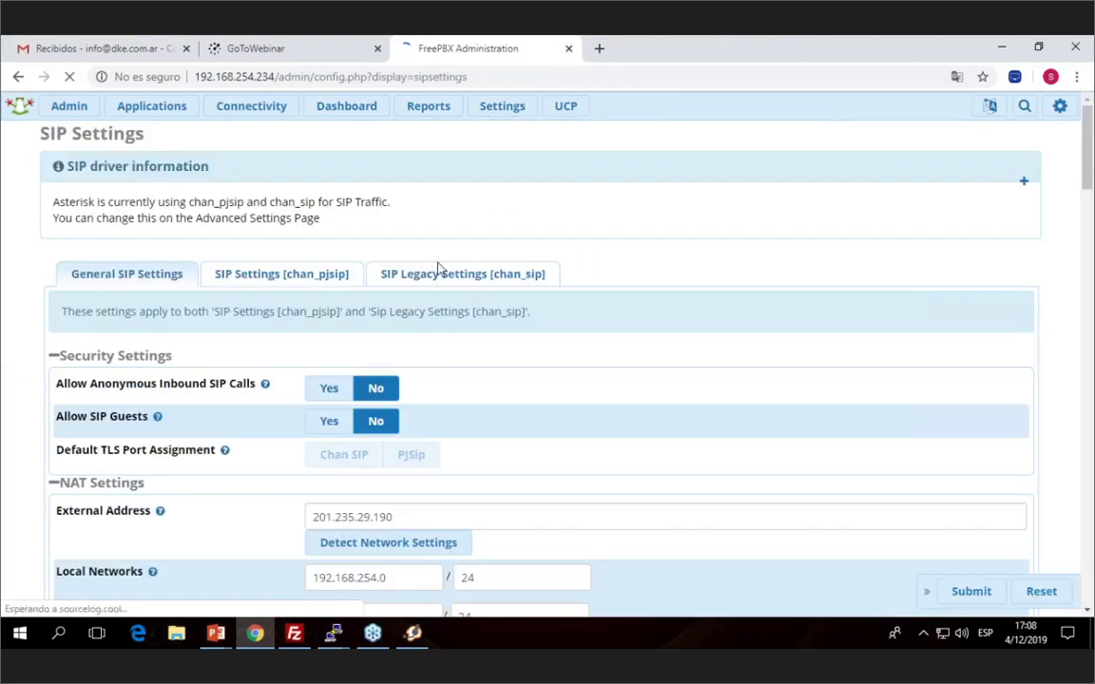
{"action": "scroll", "coordinate": [216, 337], "scroll_direction": "down", "scroll_amount": 2}
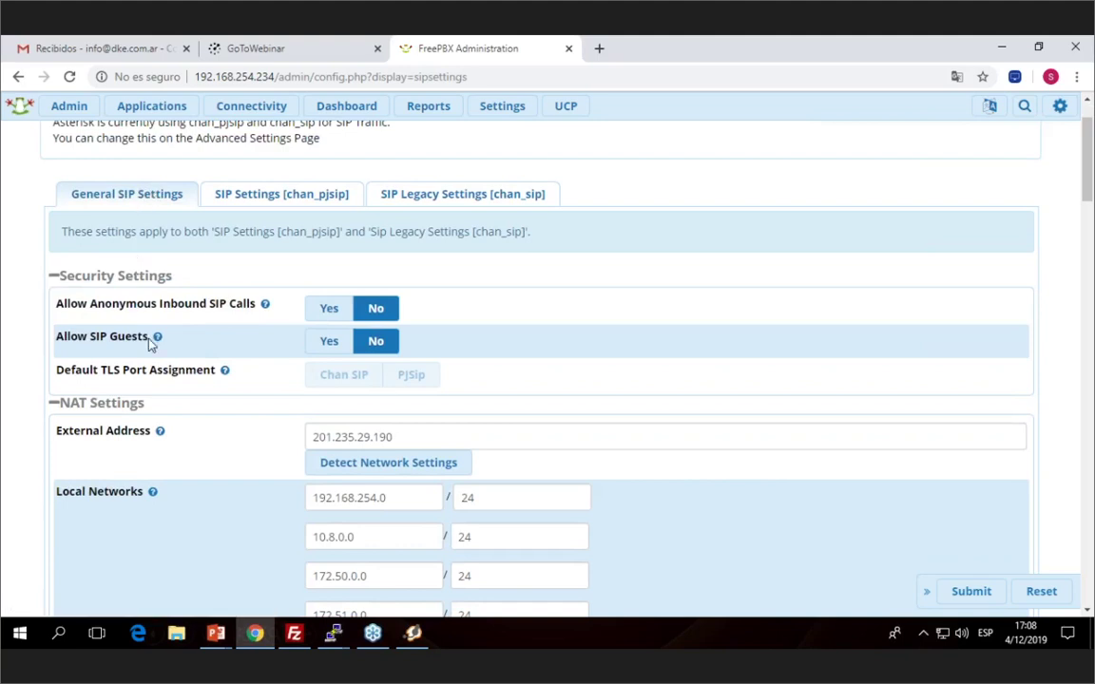
{"action": "left_click_drag", "start_coordinate": [399, 437], "coordinate": [187, 465]}
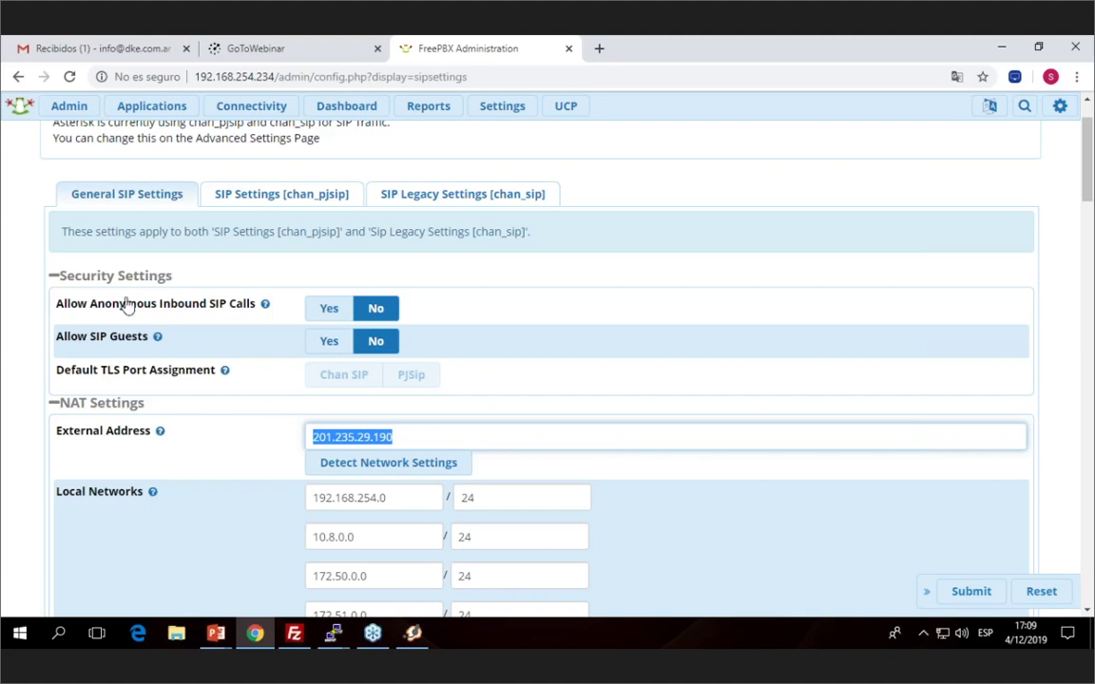
Open Connectivity > Firewall and view the Interfaces zones for eth0 and tun0 (both Local).
{"action": "left_click", "coordinate": [251, 105]}
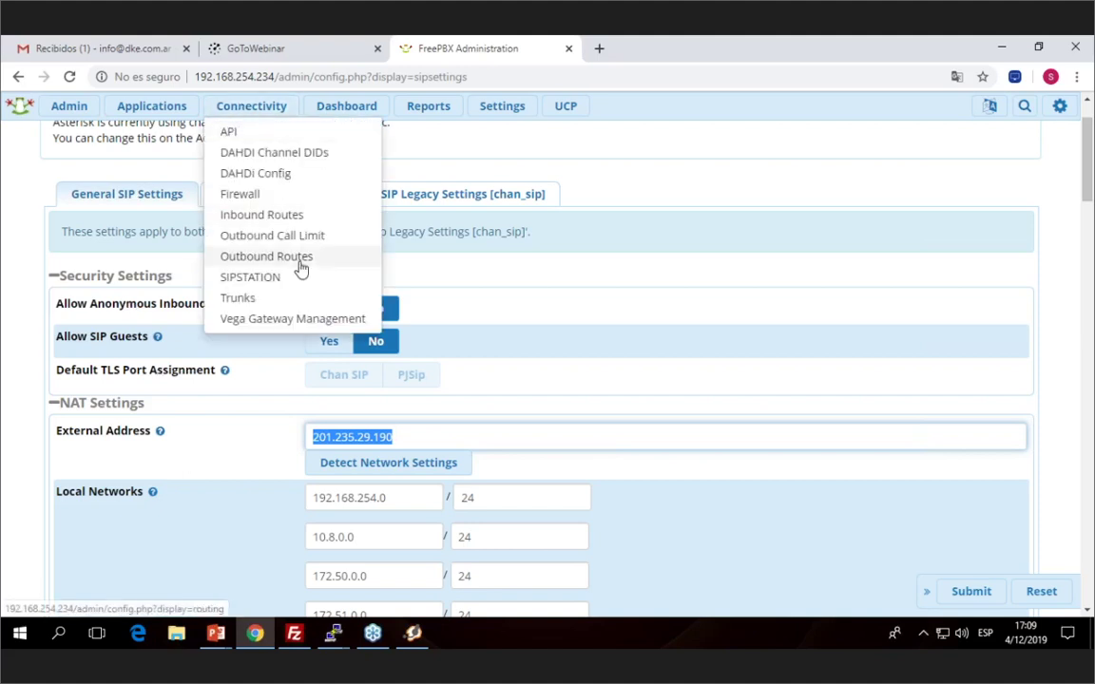
{"action": "left_click", "coordinate": [240, 194]}
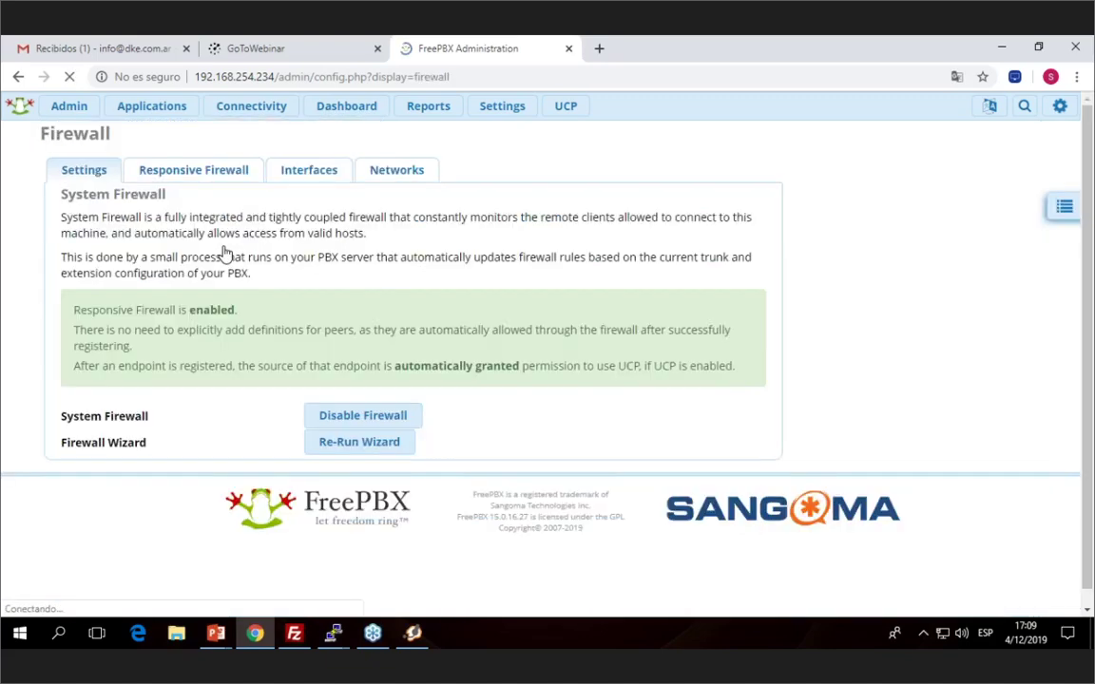
{"action": "left_click", "coordinate": [392, 169]}
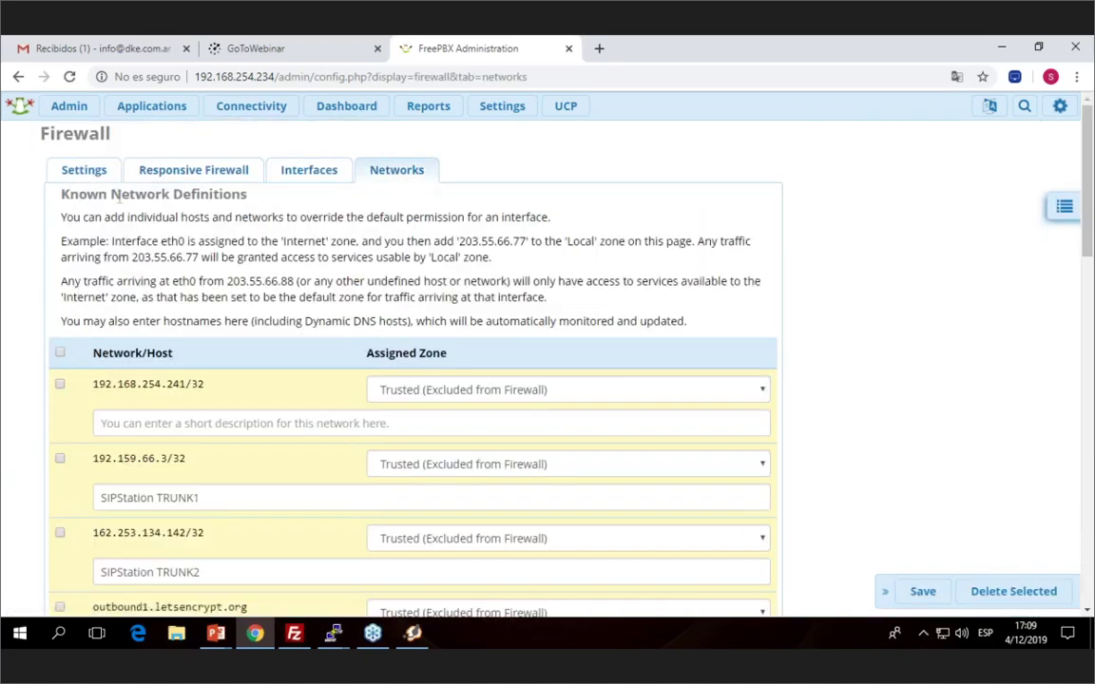
{"action": "left_click", "coordinate": [304, 172]}
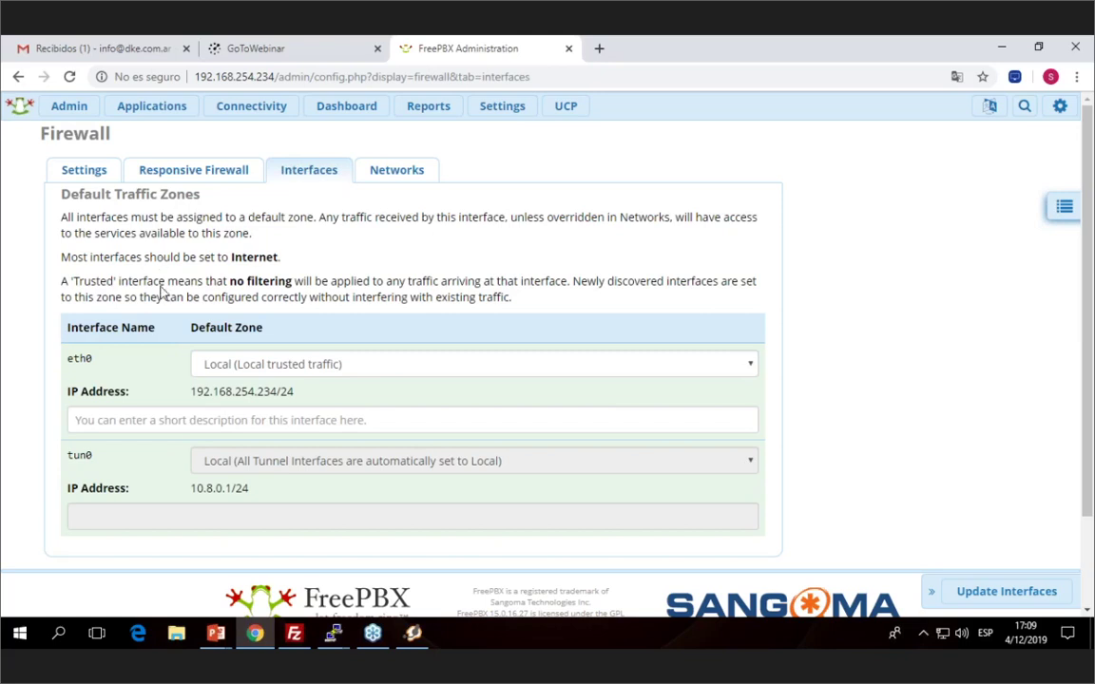
Enter 1.2.3.4 as a new host in the Networks list, then return to Interfaces.
{"action": "left_click", "coordinate": [386, 177]}
{"action": "scroll", "coordinate": [64, 551], "scroll_direction": "down", "scroll_amount": 4}
{"action": "scroll", "coordinate": [64, 551], "scroll_direction": "down", "scroll_amount": 6}
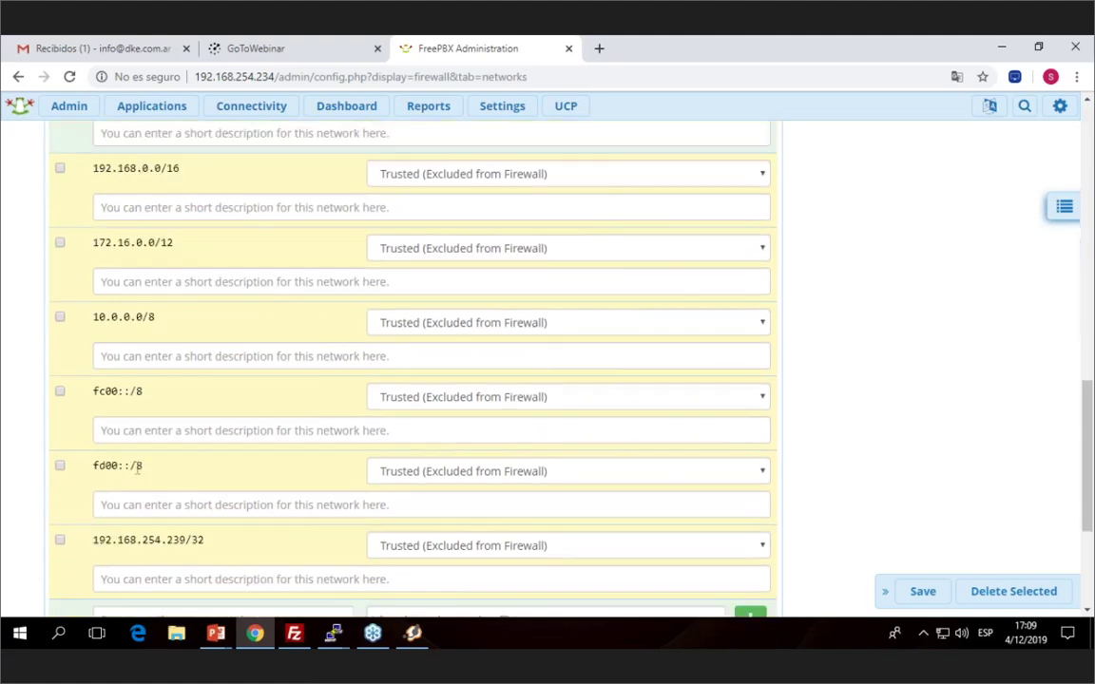
{"action": "left_click", "coordinate": [145, 371]}
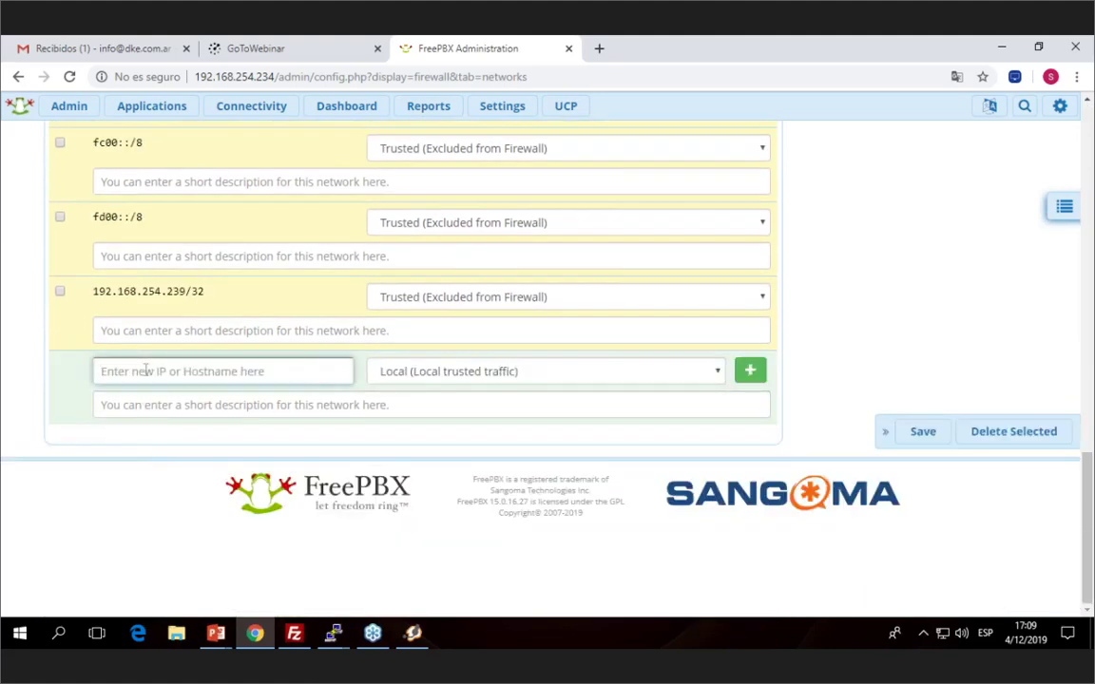
{"action": "type", "text": "1.2.3.4"}
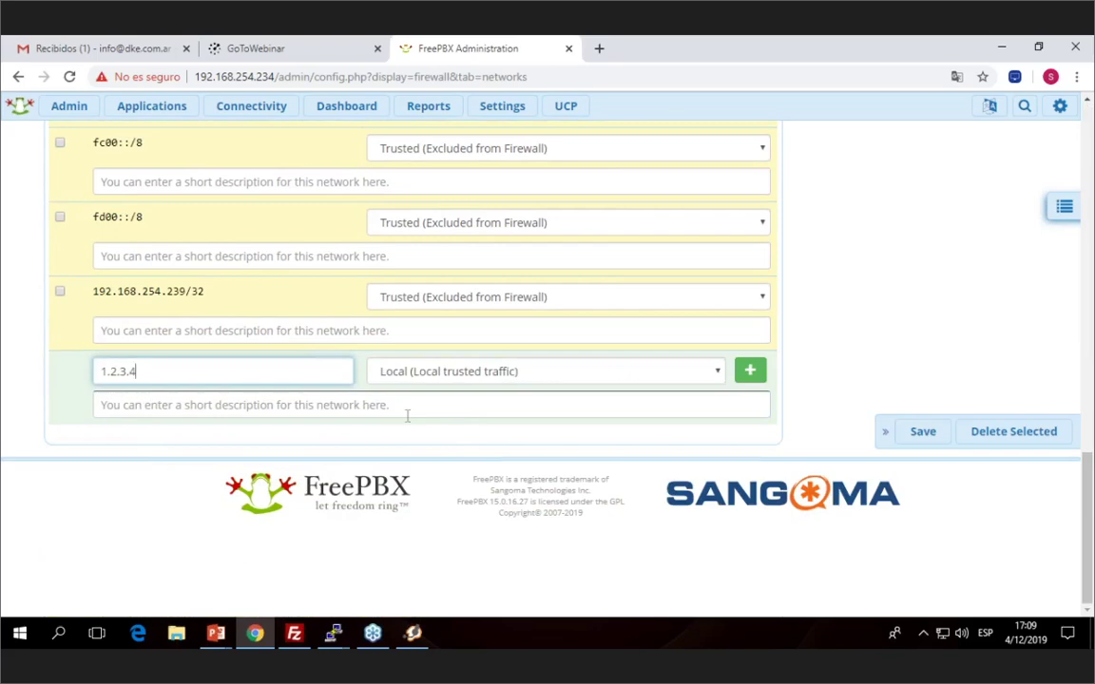
{"action": "scroll", "coordinate": [407, 415], "scroll_direction": "up", "scroll_amount": 10}
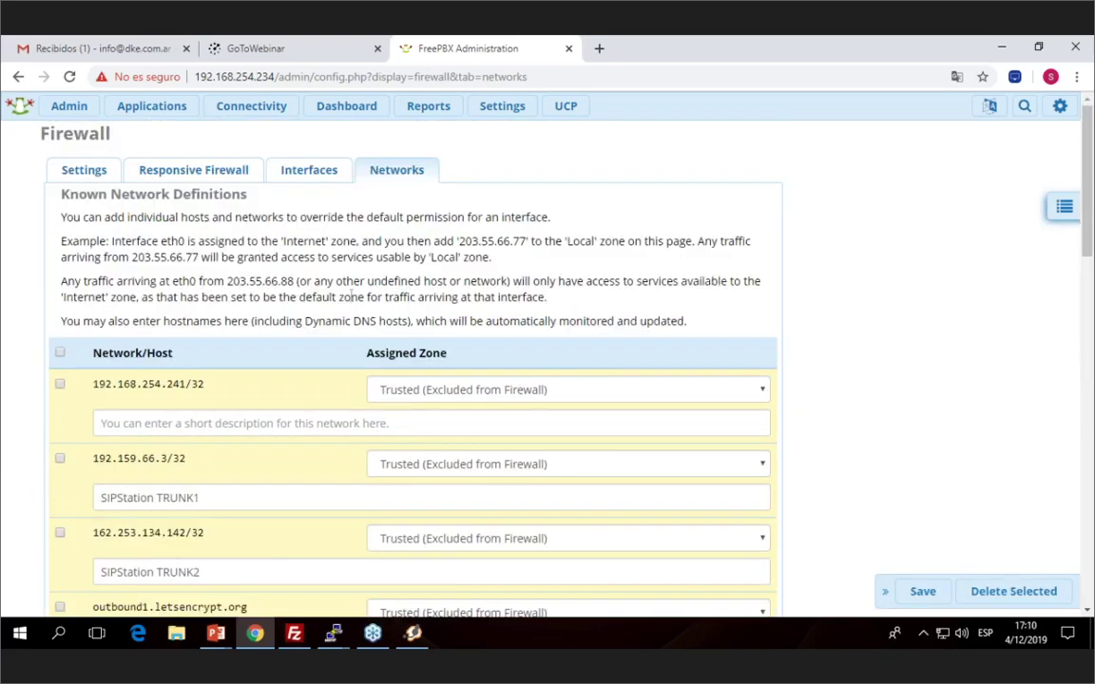
{"action": "scroll", "coordinate": [351, 296], "scroll_direction": "down", "scroll_amount": 10}
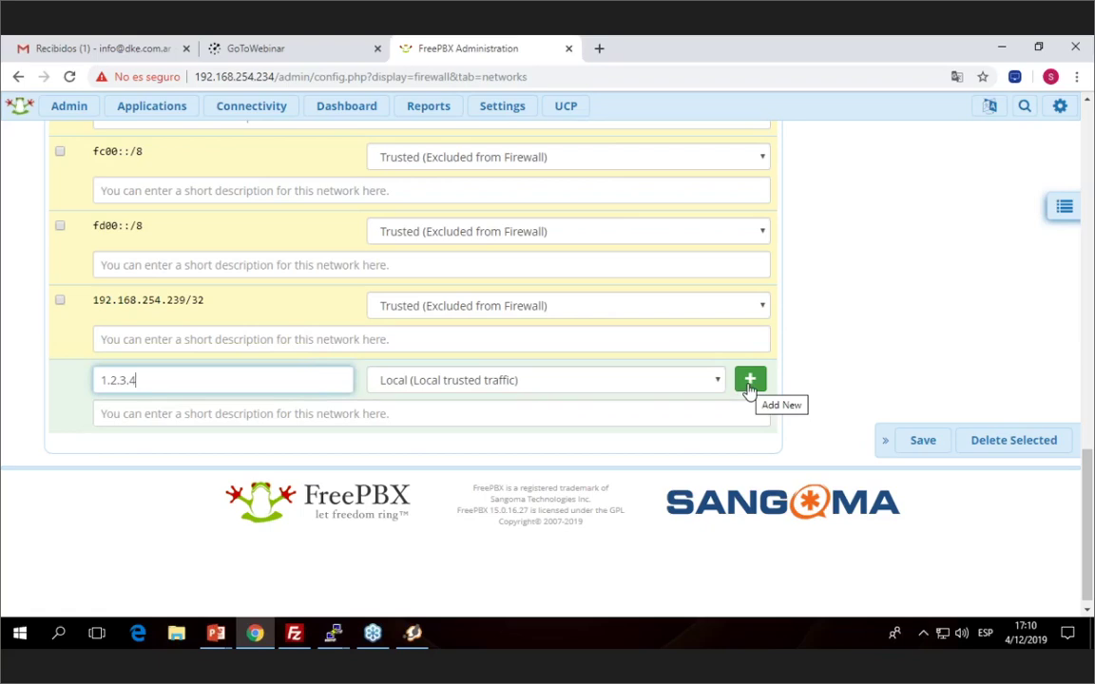
{"action": "scroll", "coordinate": [749, 387], "scroll_direction": "up", "scroll_amount": 15}
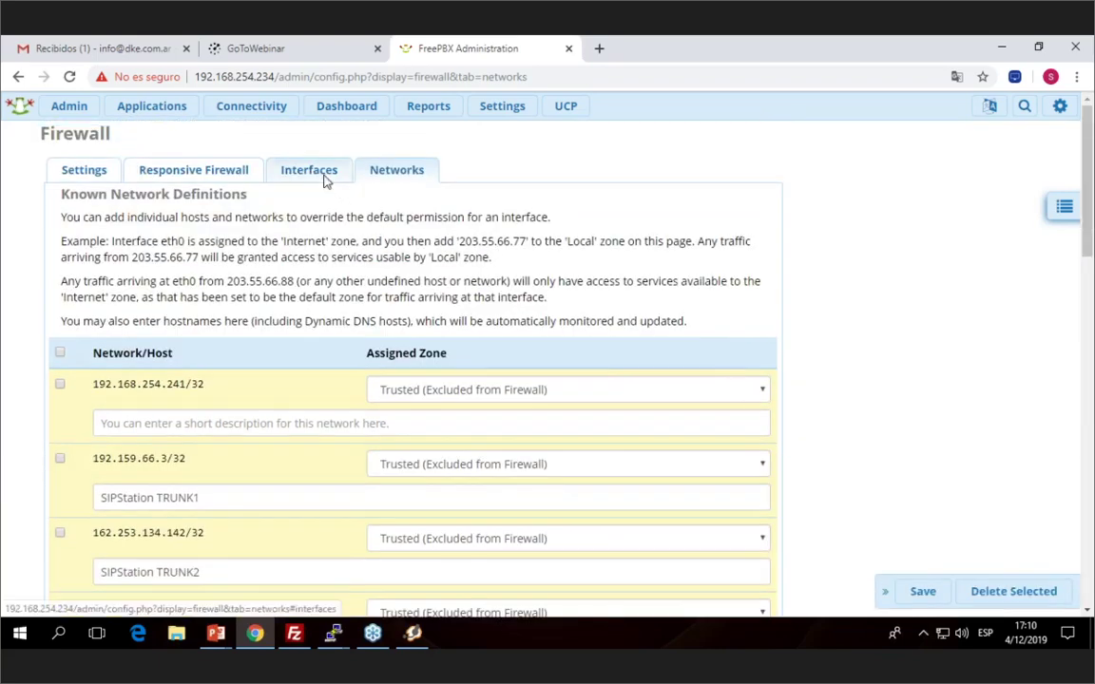
{"action": "left_click", "coordinate": [323, 178]}
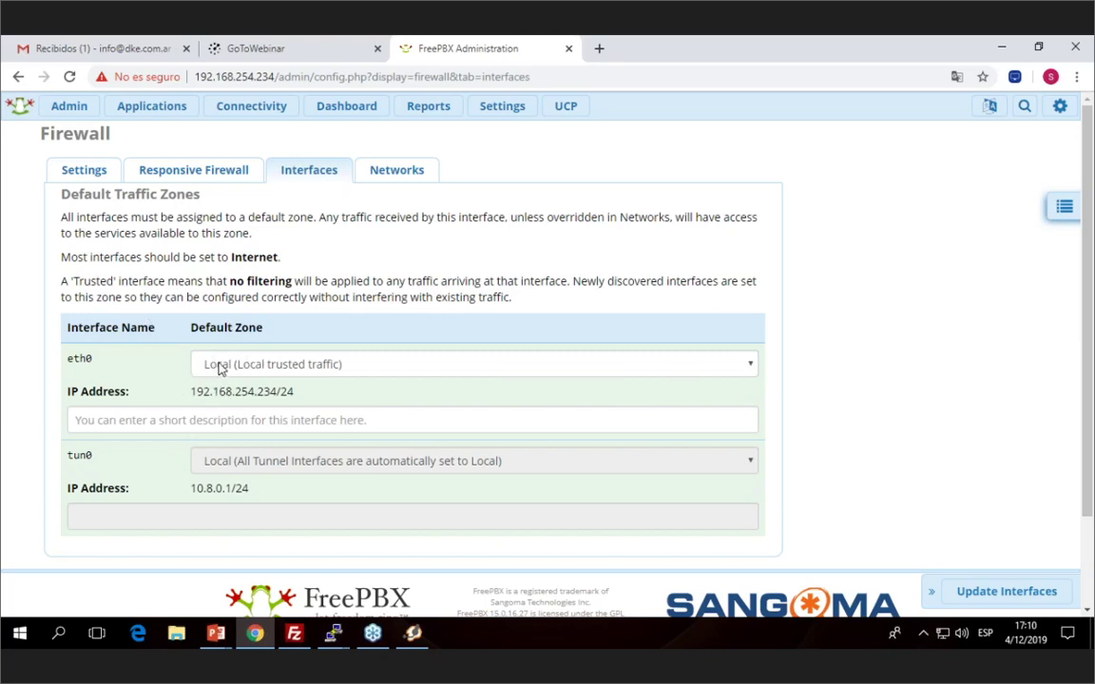
Recheck the Interfaces zones, then review the Known Network Definitions list of trusted hosts.
{"action": "left_click", "coordinate": [385, 171]}
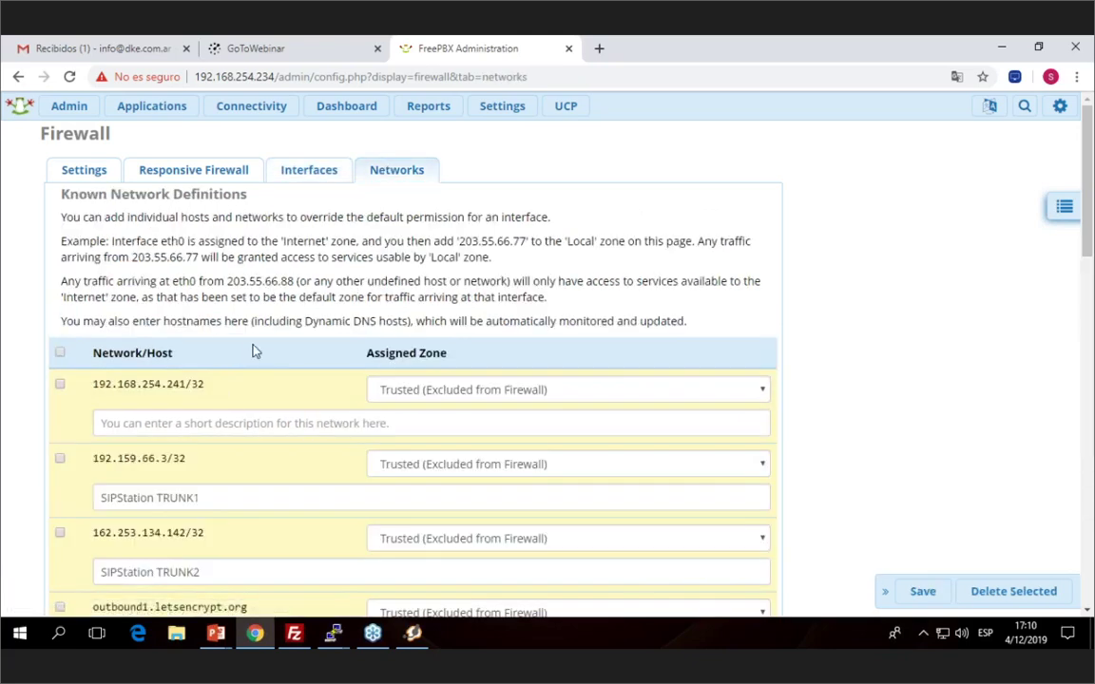
{"action": "left_click", "coordinate": [311, 177]}
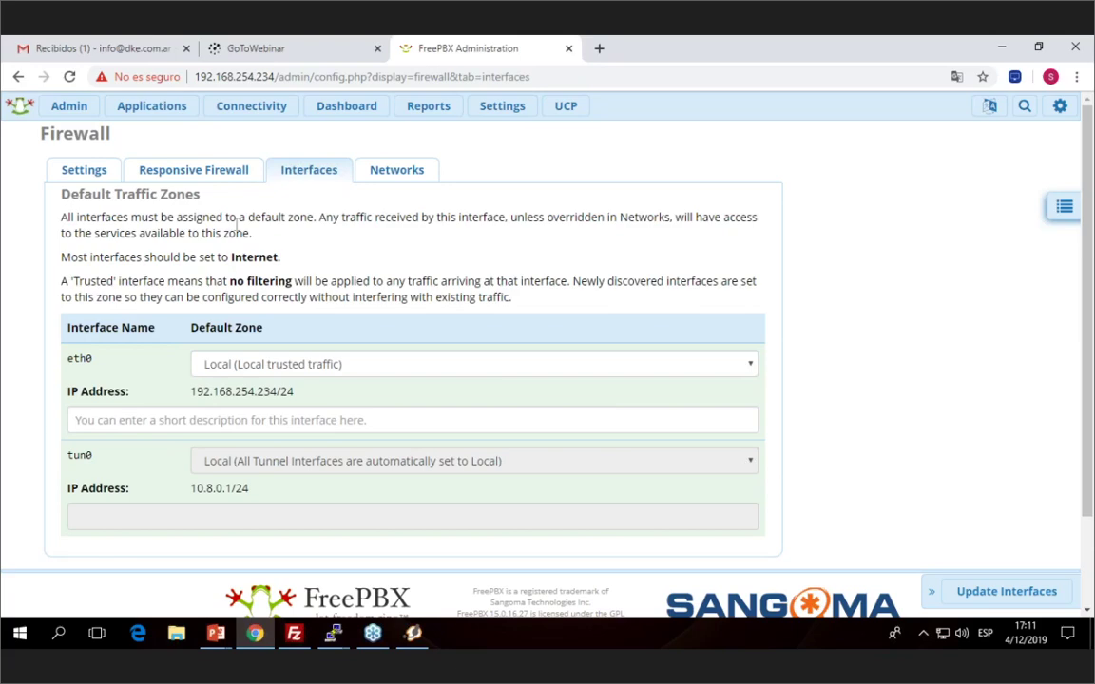
{"action": "left_click", "coordinate": [394, 171]}
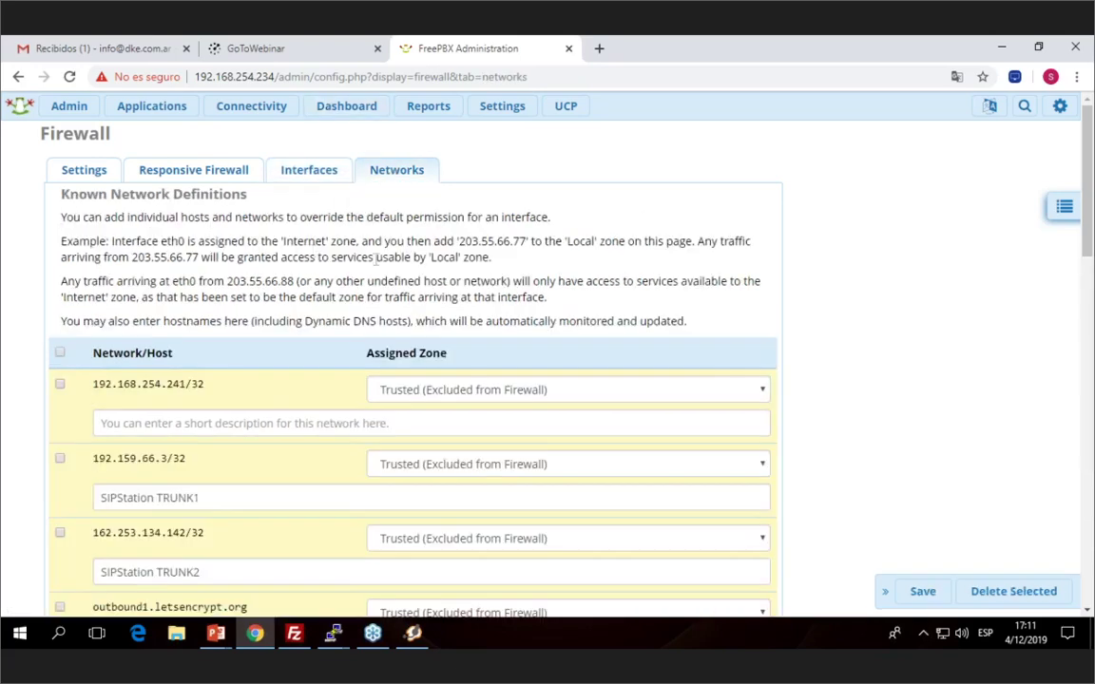
{"action": "scroll", "coordinate": [285, 471], "scroll_direction": "down", "scroll_amount": 1}
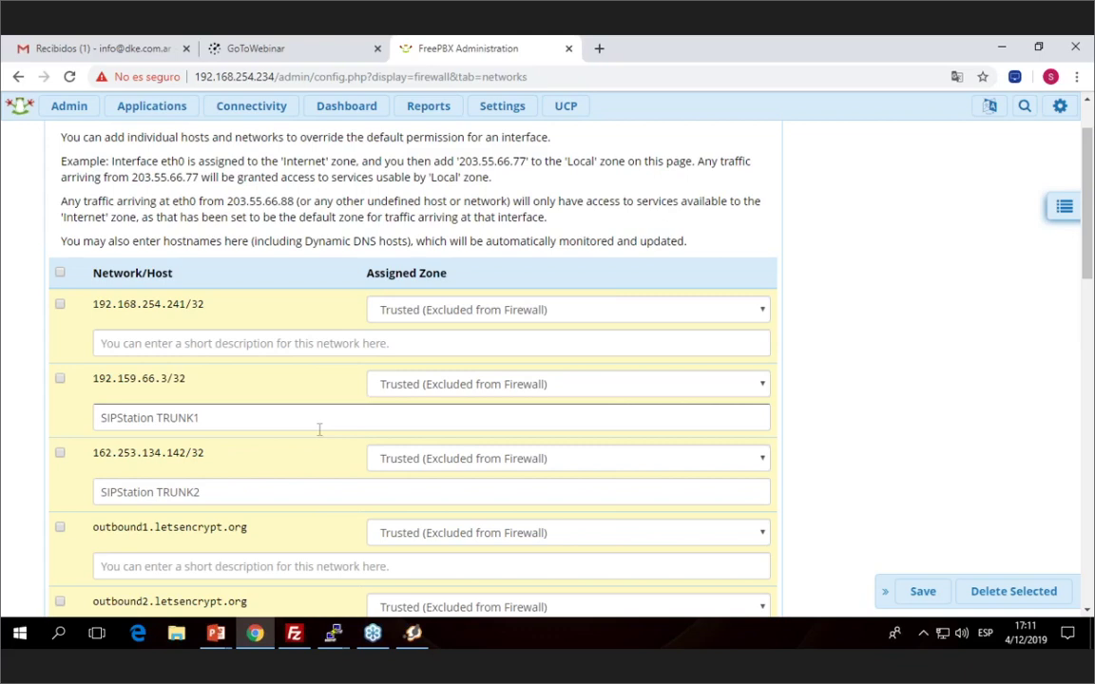
{"action": "scroll", "coordinate": [320, 368], "scroll_direction": "up", "scroll_amount": 1}
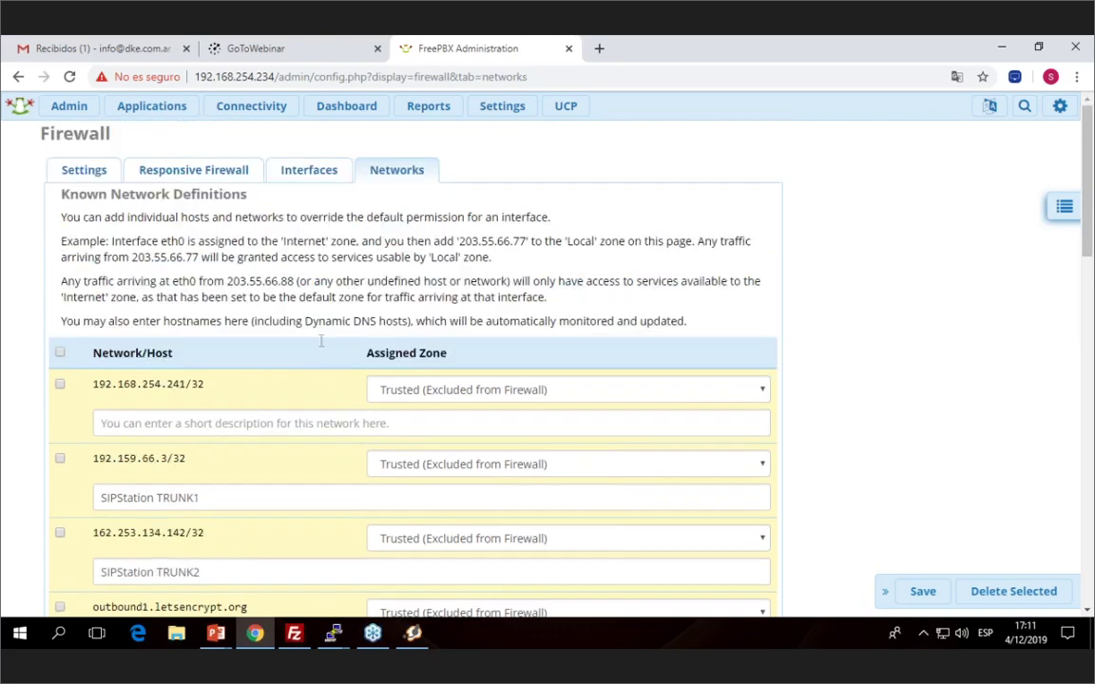
Show Responsive Firewall settings (PJSIP and chan_sip enabled, IAX disabled), briefly checking the email inbox.
{"action": "left_click", "coordinate": [193, 173]}
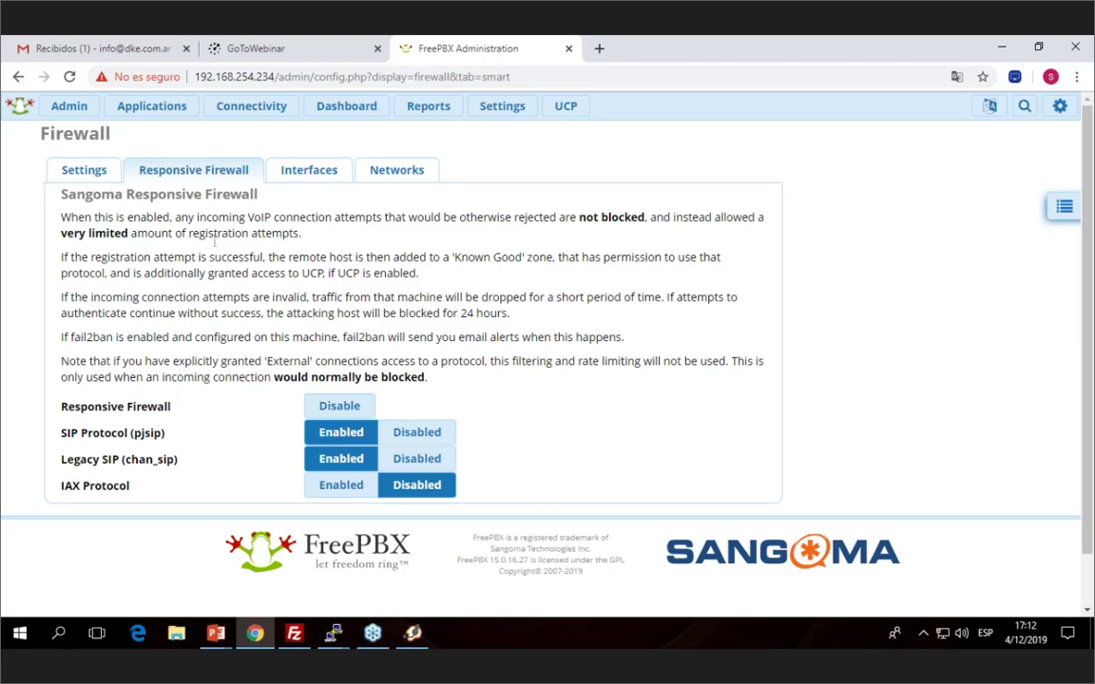
{"action": "left_click", "coordinate": [125, 48]}
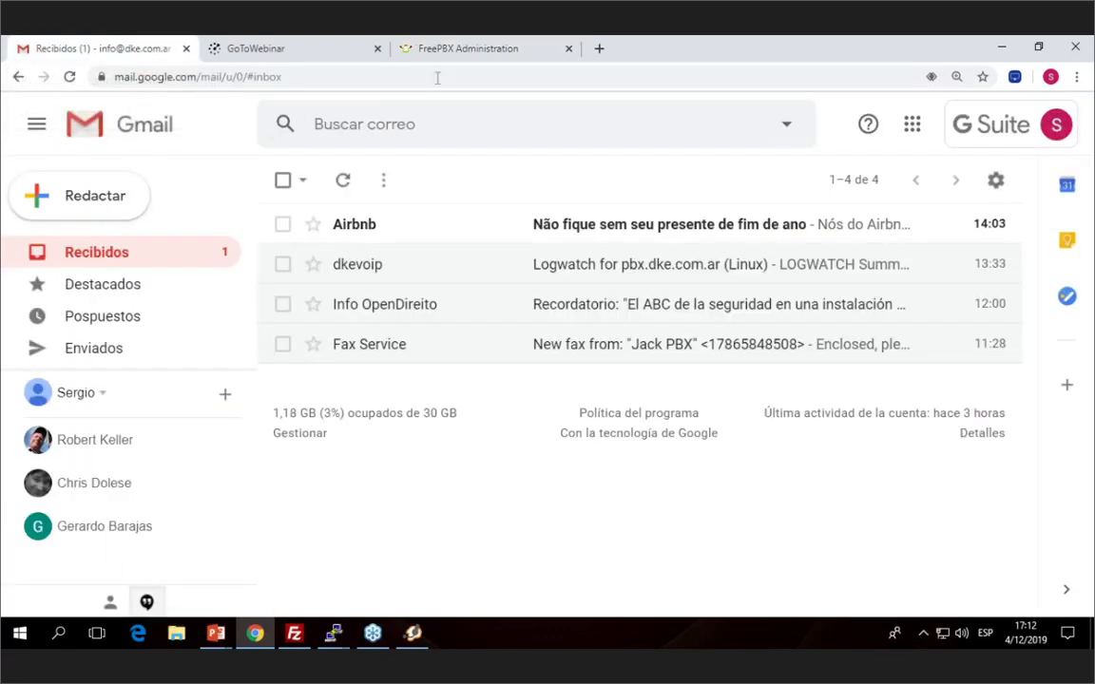
{"action": "left_click", "coordinate": [451, 52]}
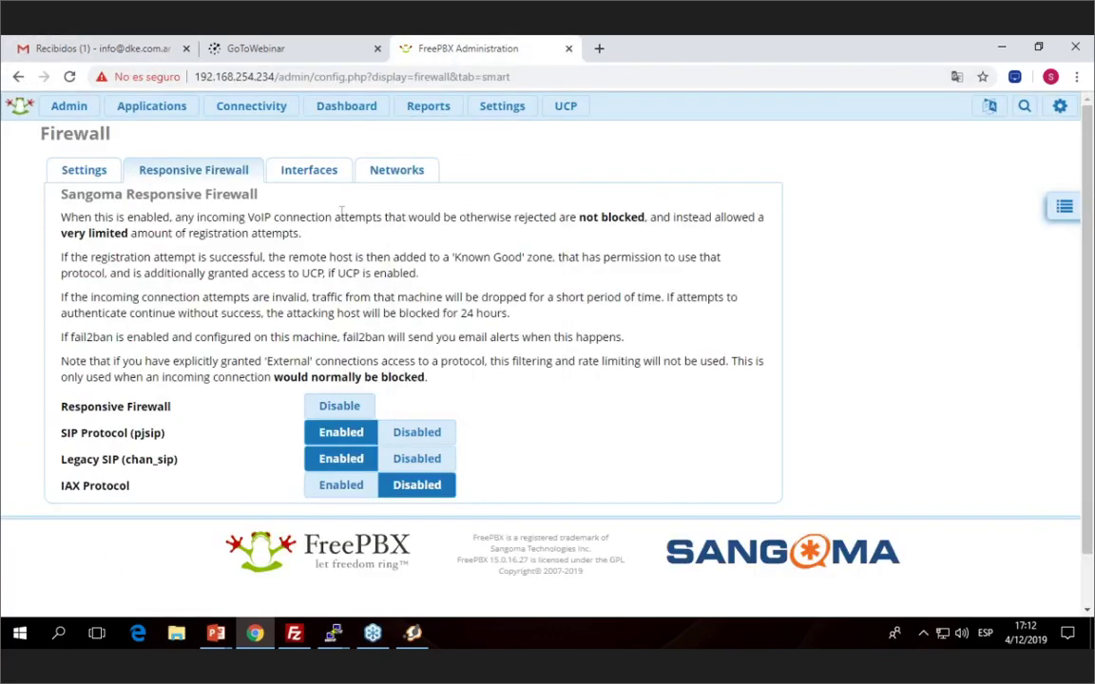